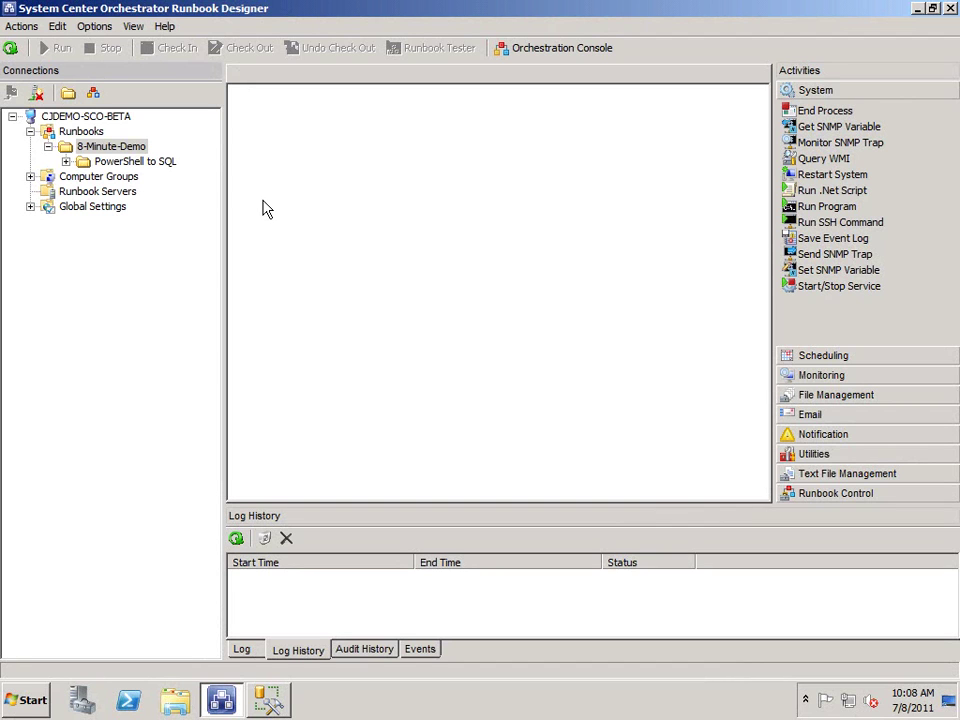
- Open the PowerShell to SQL folder and inspect the OLD WAY Run .Net Script properties
click(111, 146)
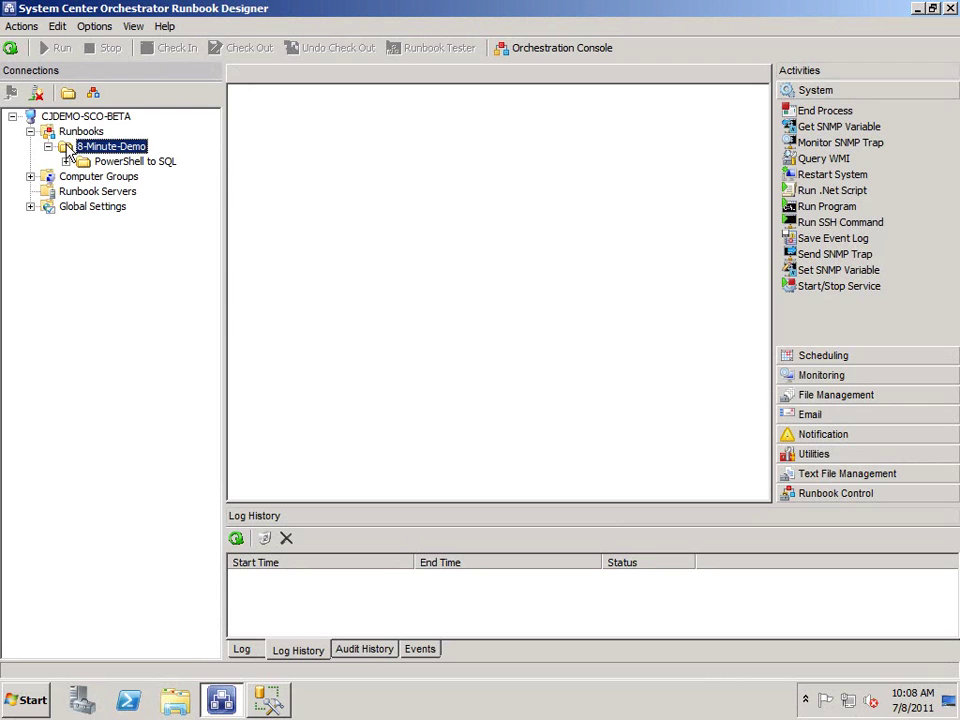
click(117, 163)
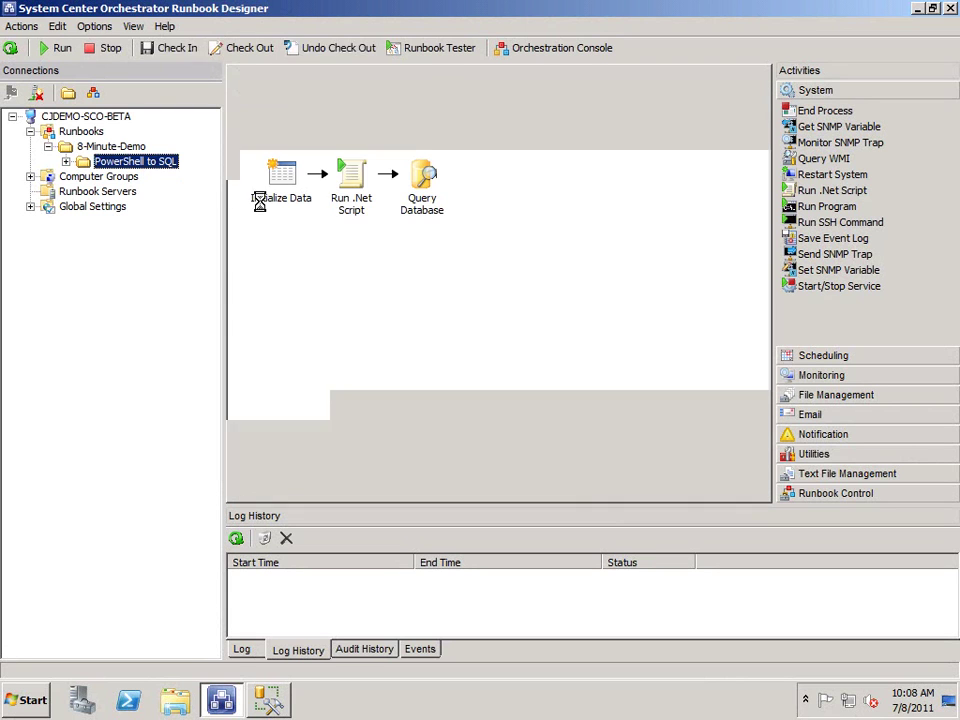
click(348, 177)
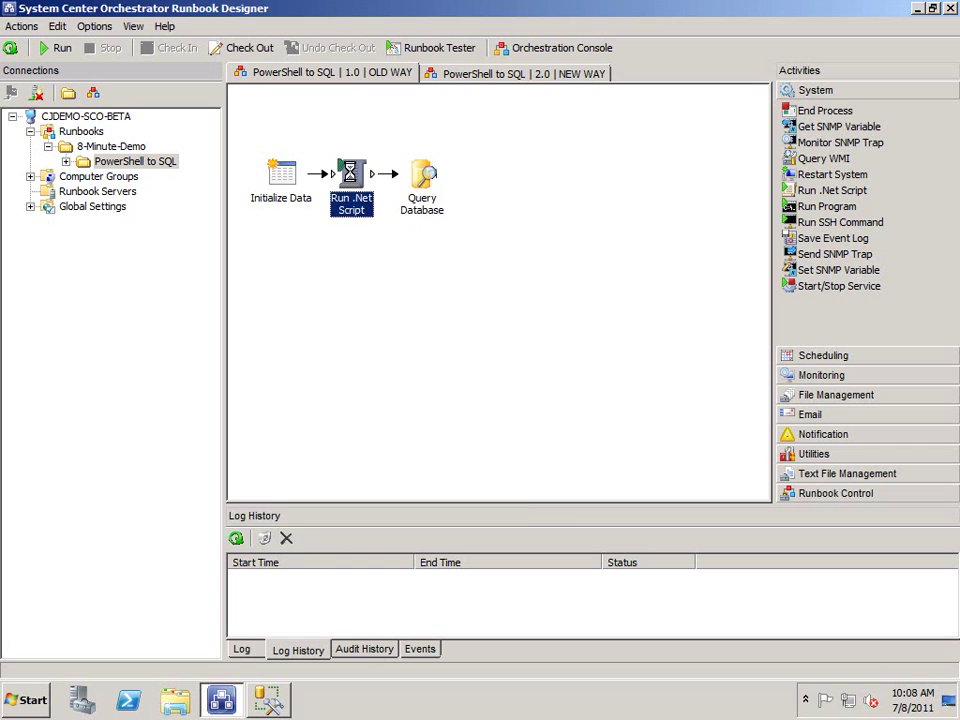
double_click(348, 175)
click(640, 506)
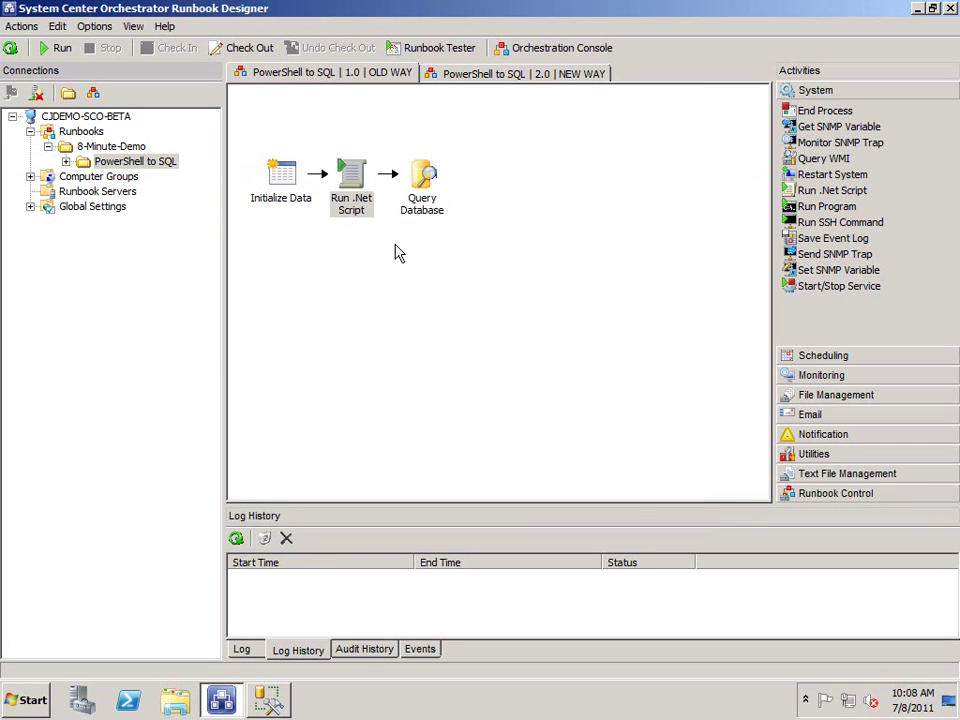
- Review the Query Database and Run .Net Script properties without changing them
click(431, 177)
double_click(431, 177)
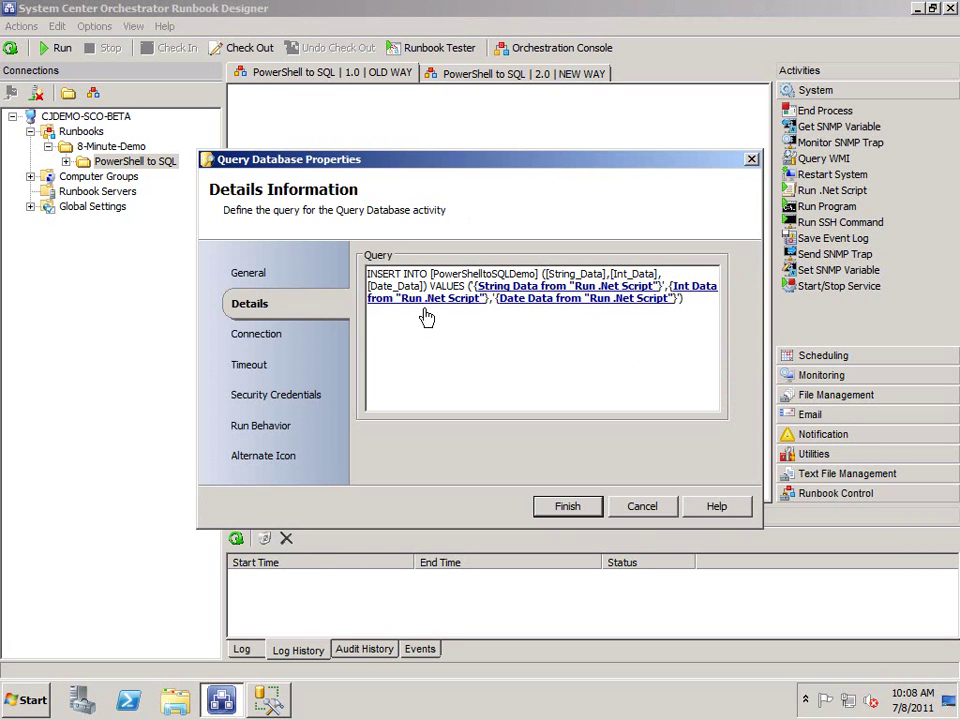
click(656, 508)
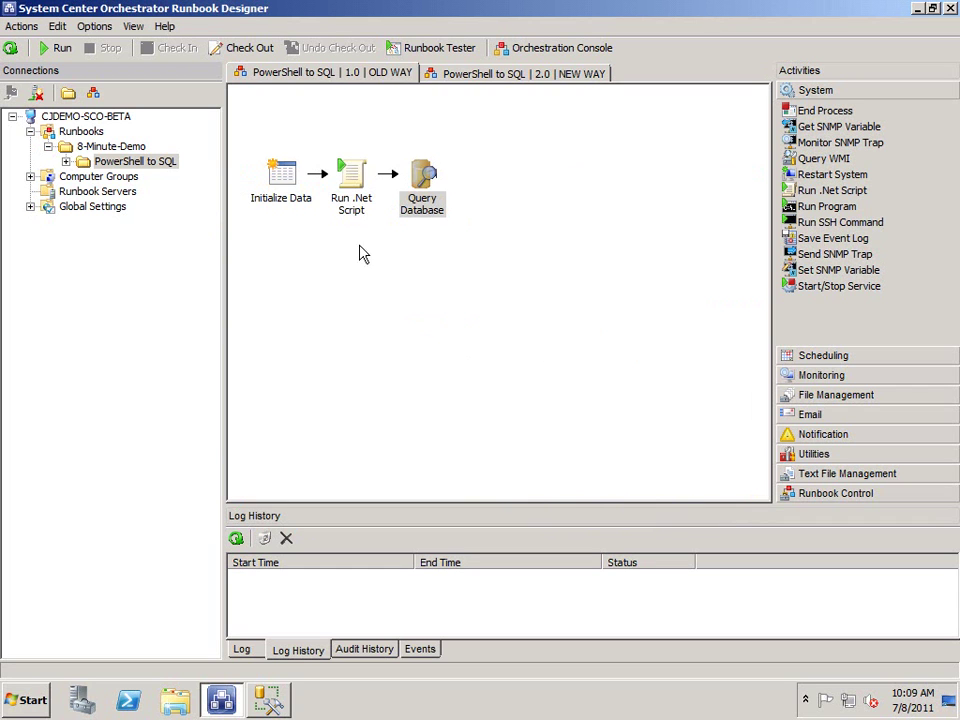
mouse_move(426, 183)
click(426, 183)
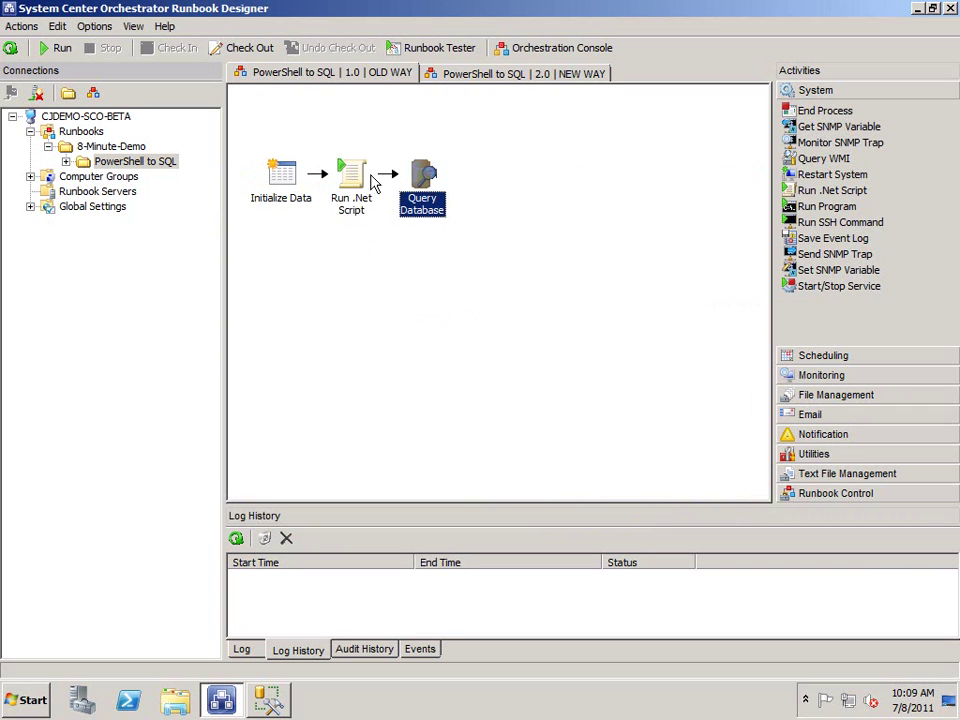
click(368, 180)
double_click(362, 177)
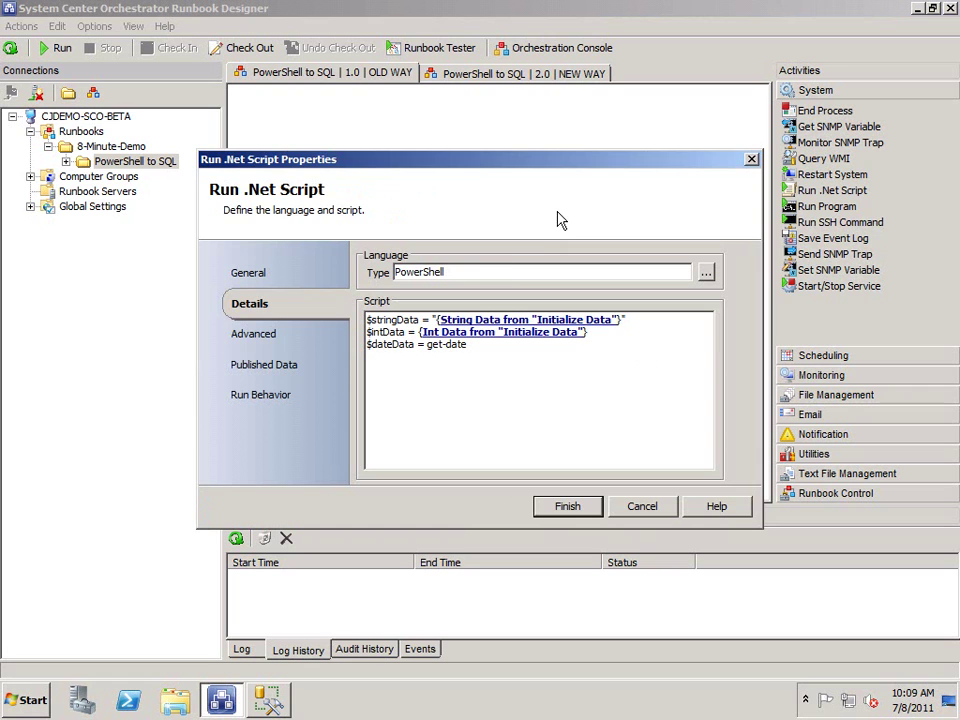
click(641, 507)
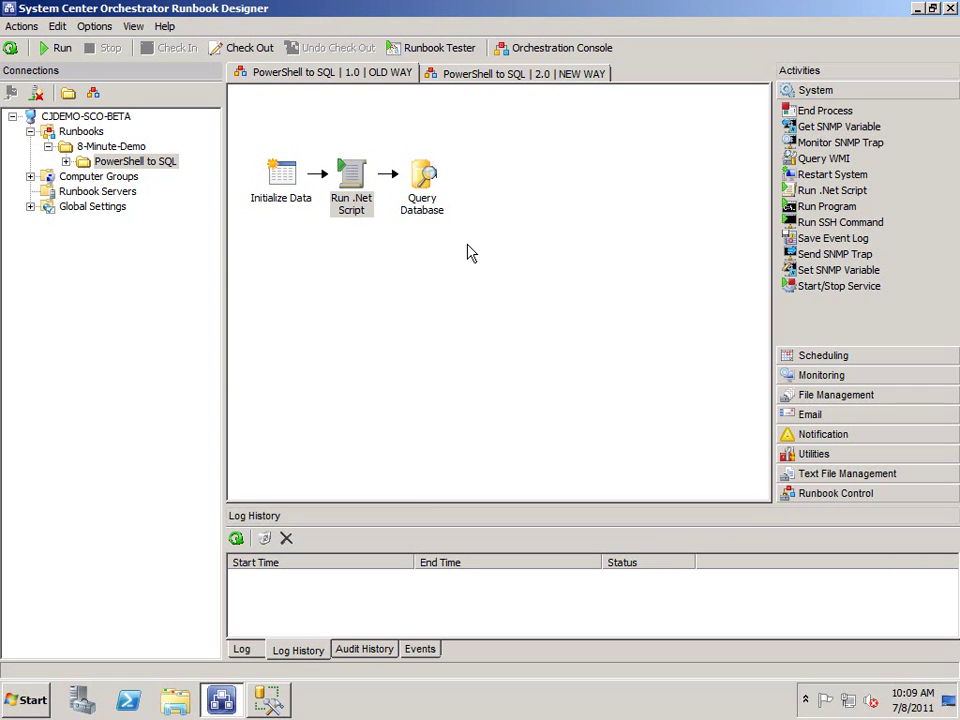
click(464, 256)
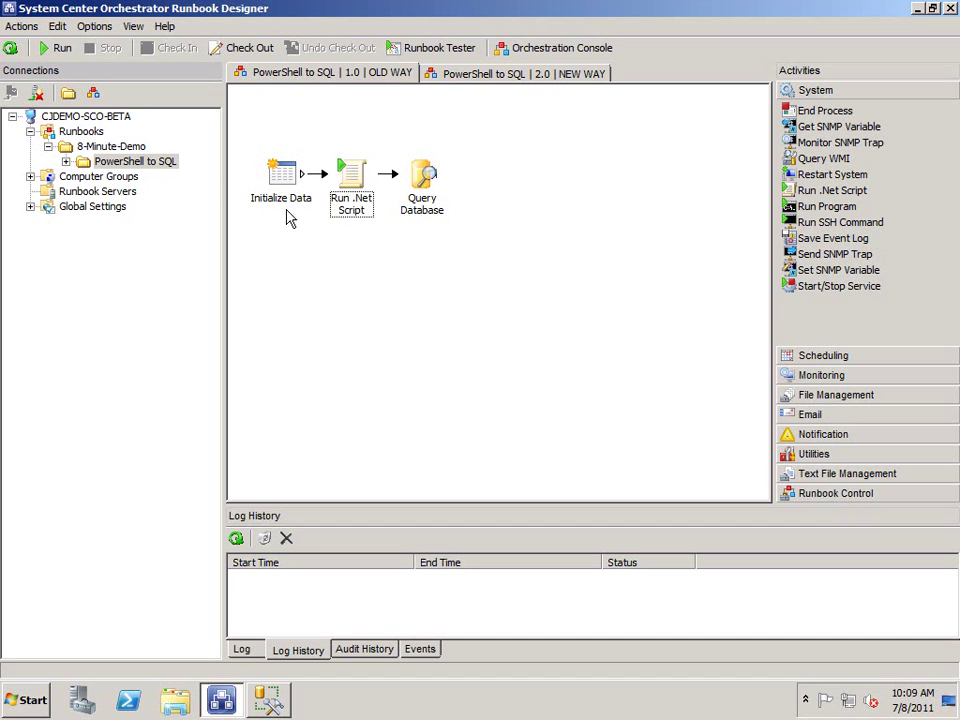
click(287, 176)
double_click(287, 176)
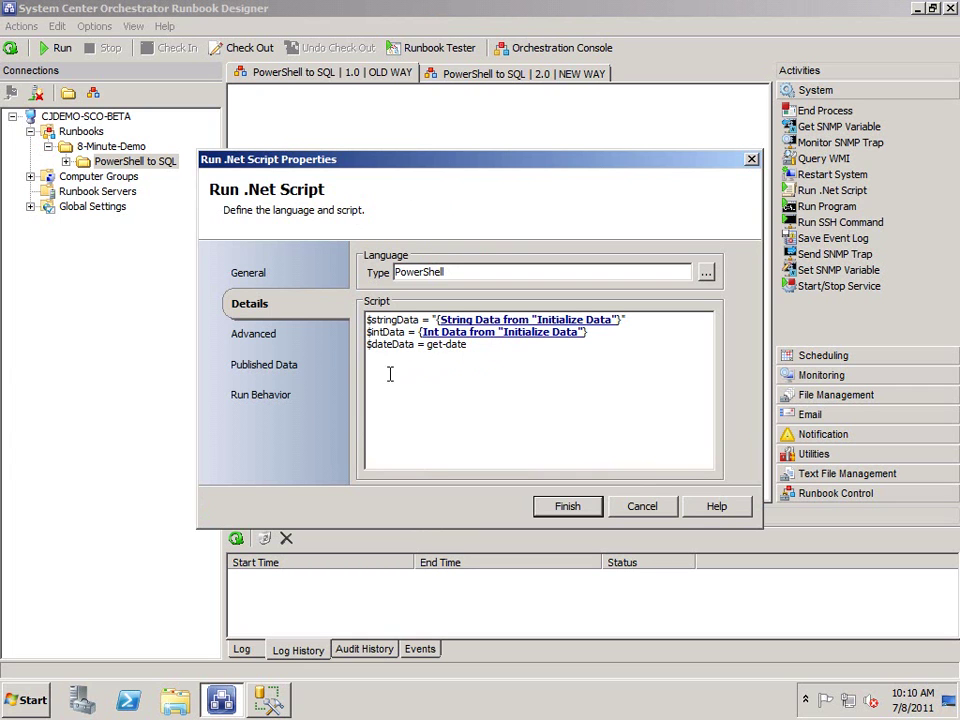
click(262, 336)
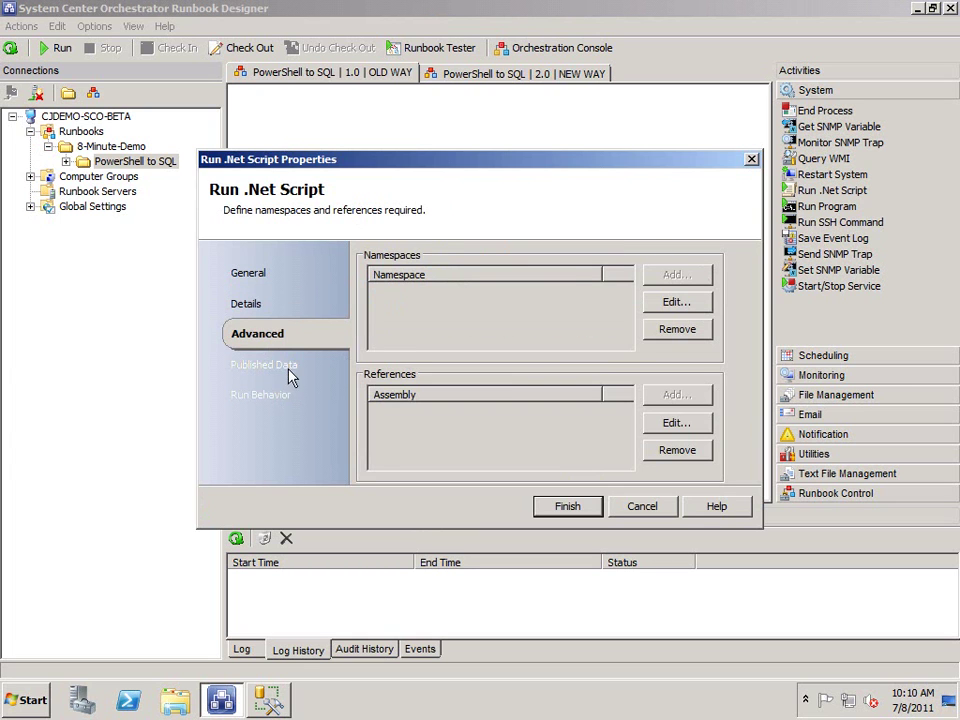
click(292, 372)
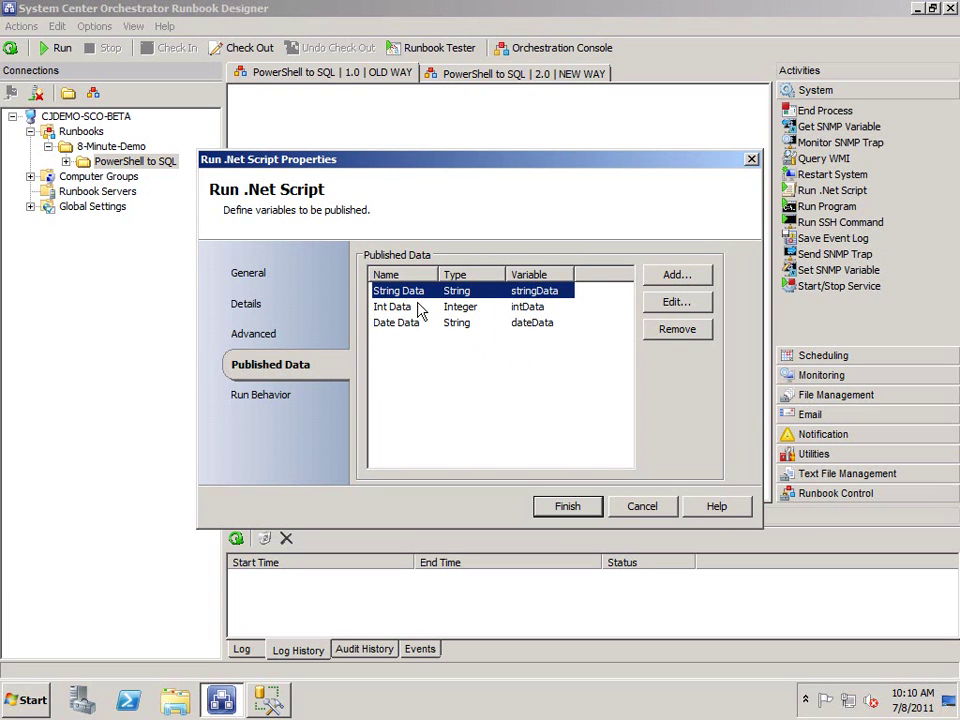
click(401, 328)
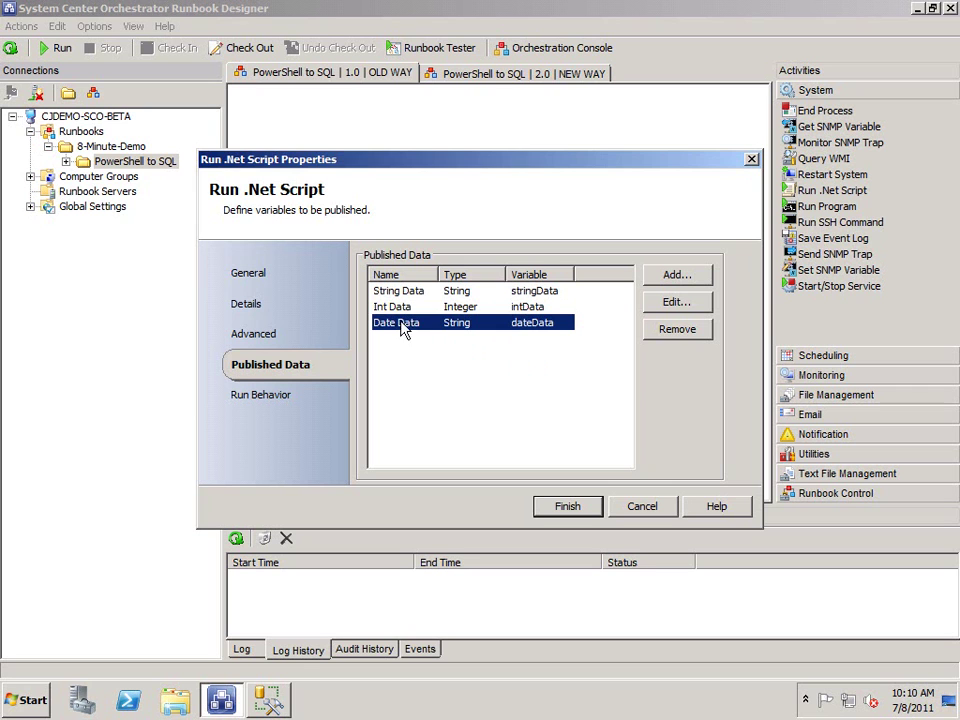
double_click(478, 333)
click(471, 322)
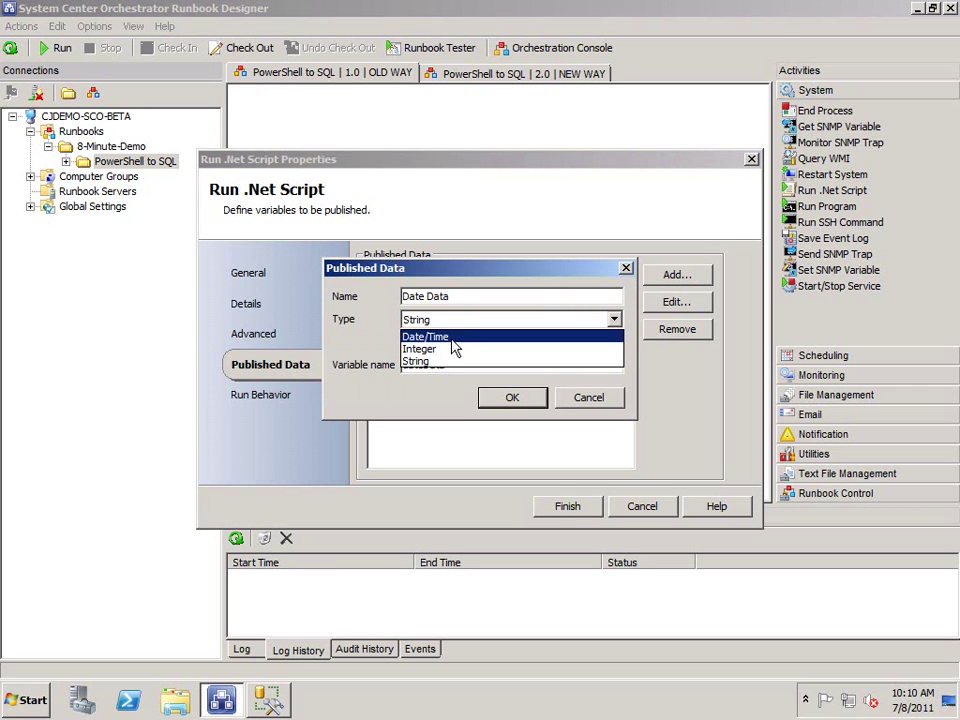
click(415, 408)
click(588, 400)
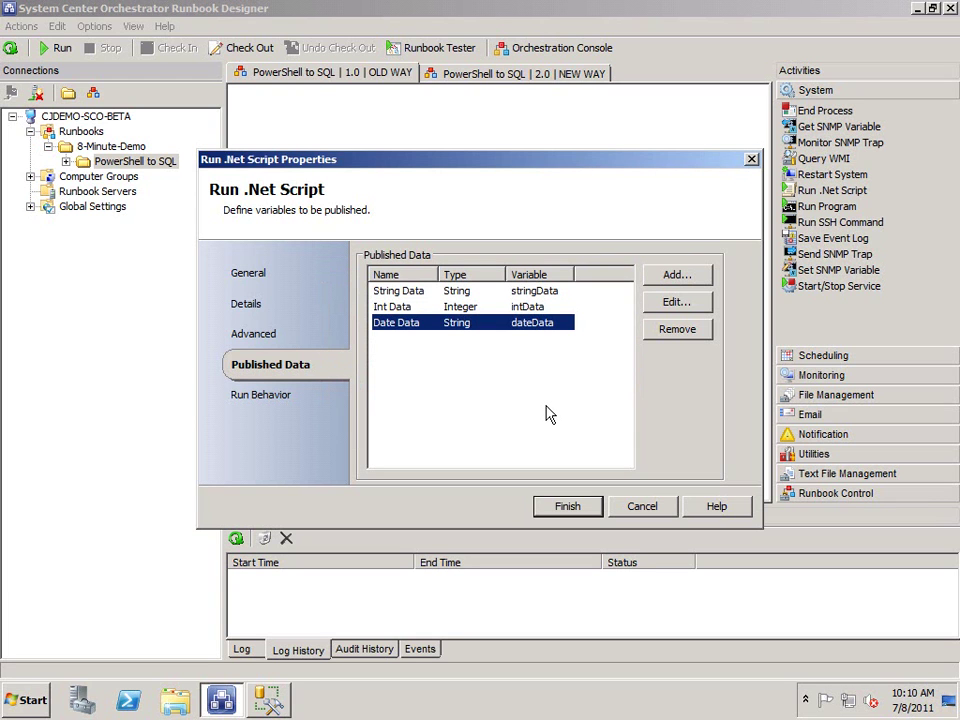
click(641, 506)
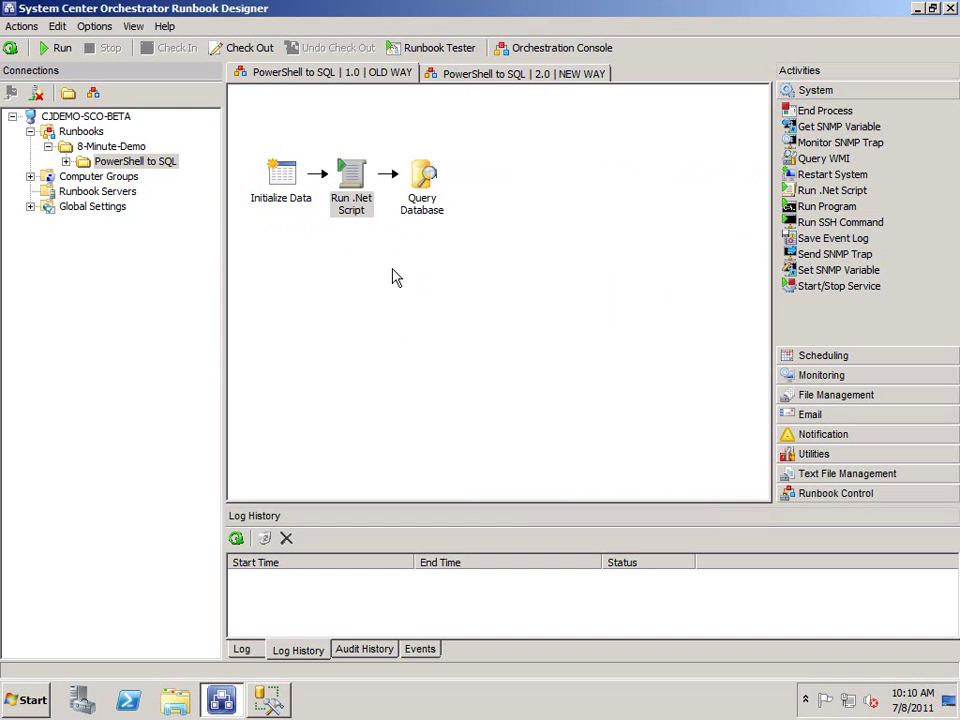
double_click(423, 176)
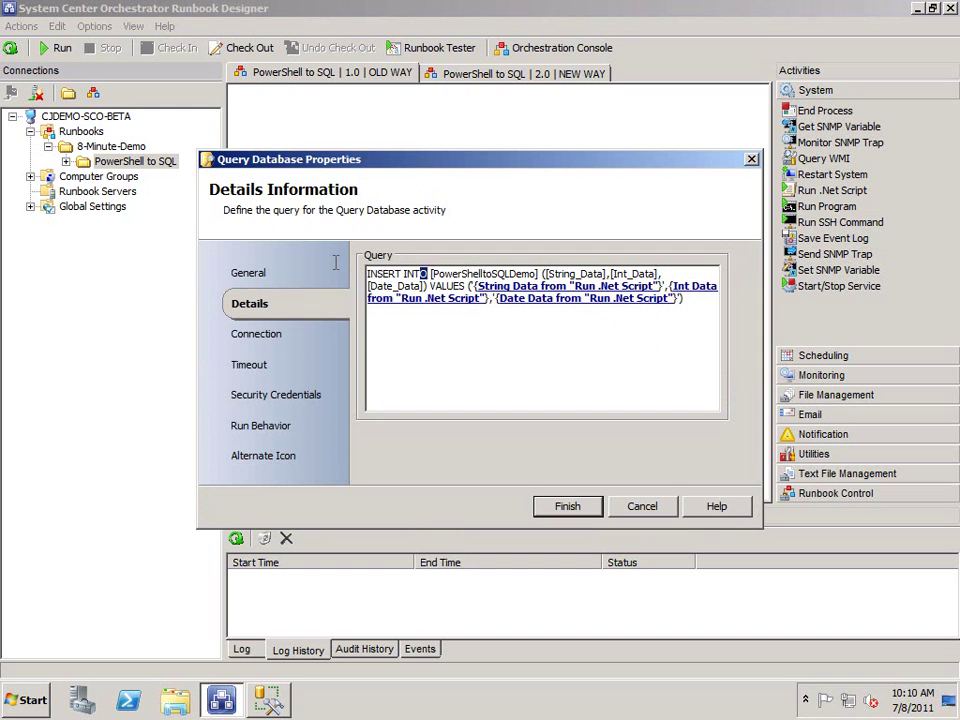
key(shift+Home)
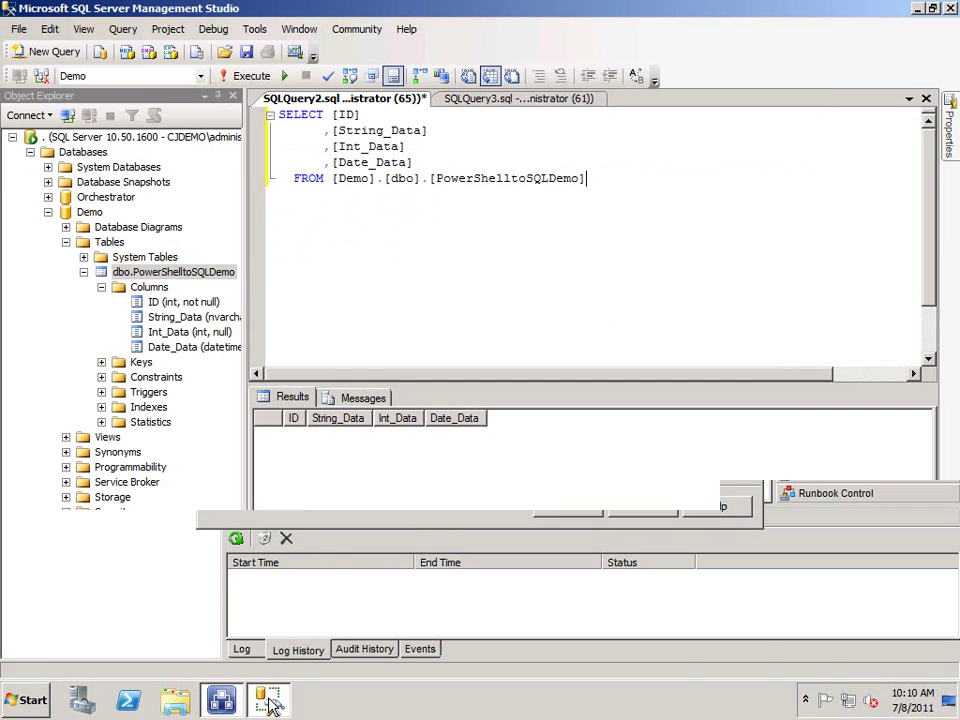
click(268, 699)
click(247, 75)
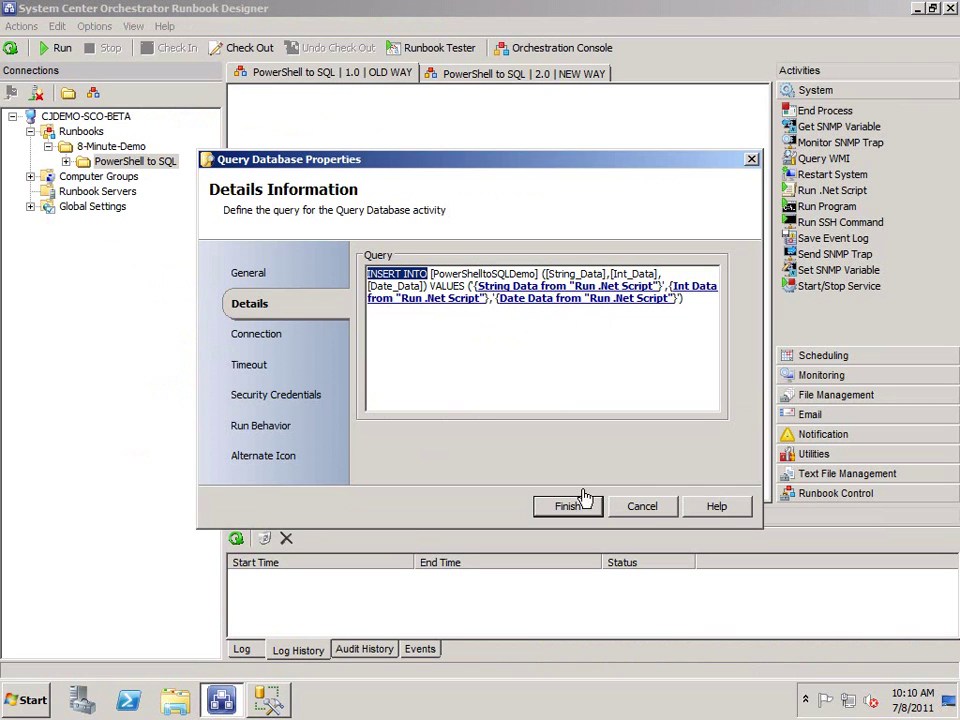
click(650, 508)
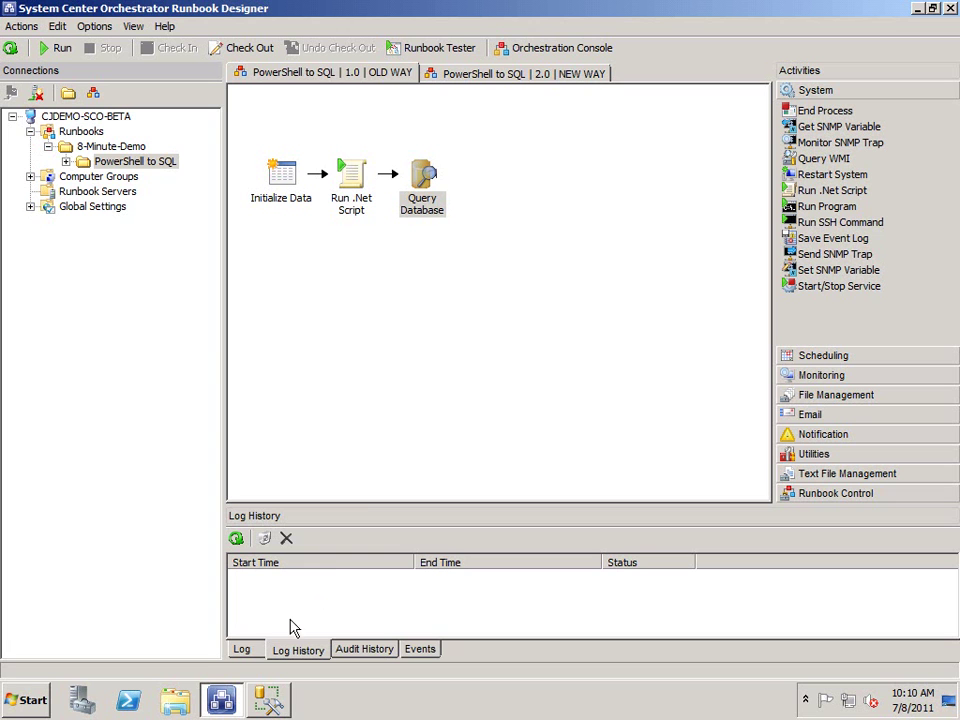
- In the maximized web Orchestration Console, select the PowerShell to SQL 1.0 OLD WAY runbook
click(580, 50)
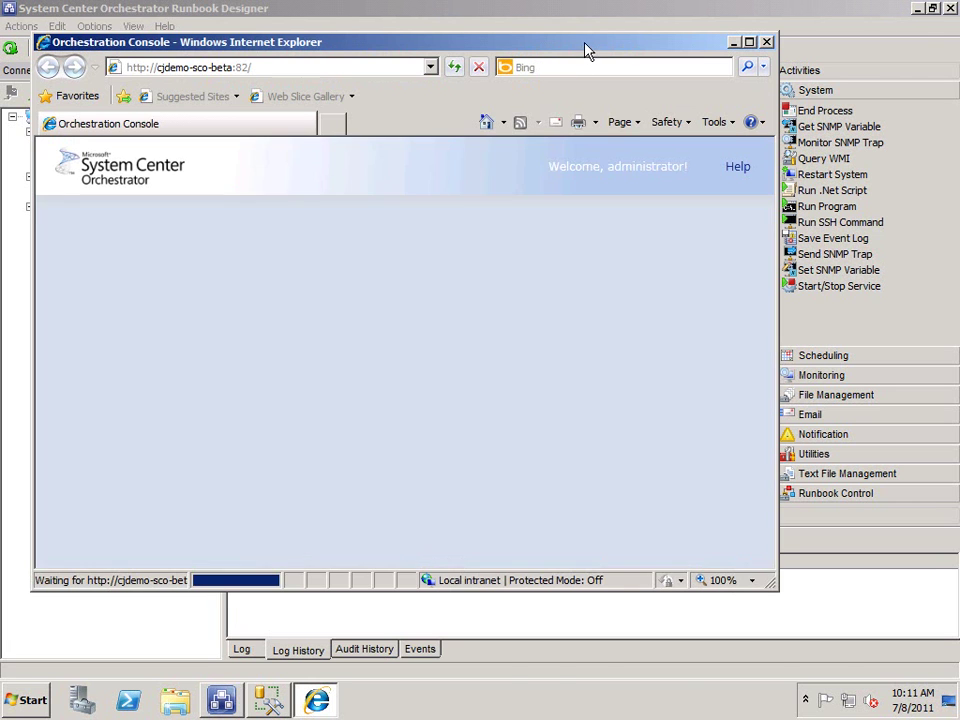
double_click(585, 47)
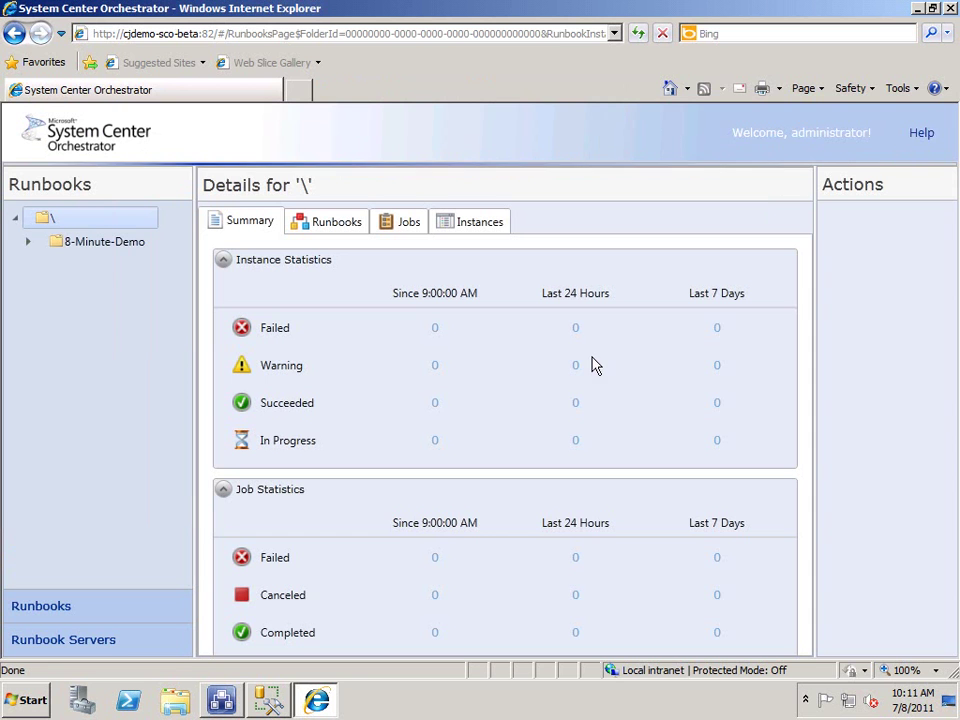
click(28, 241)
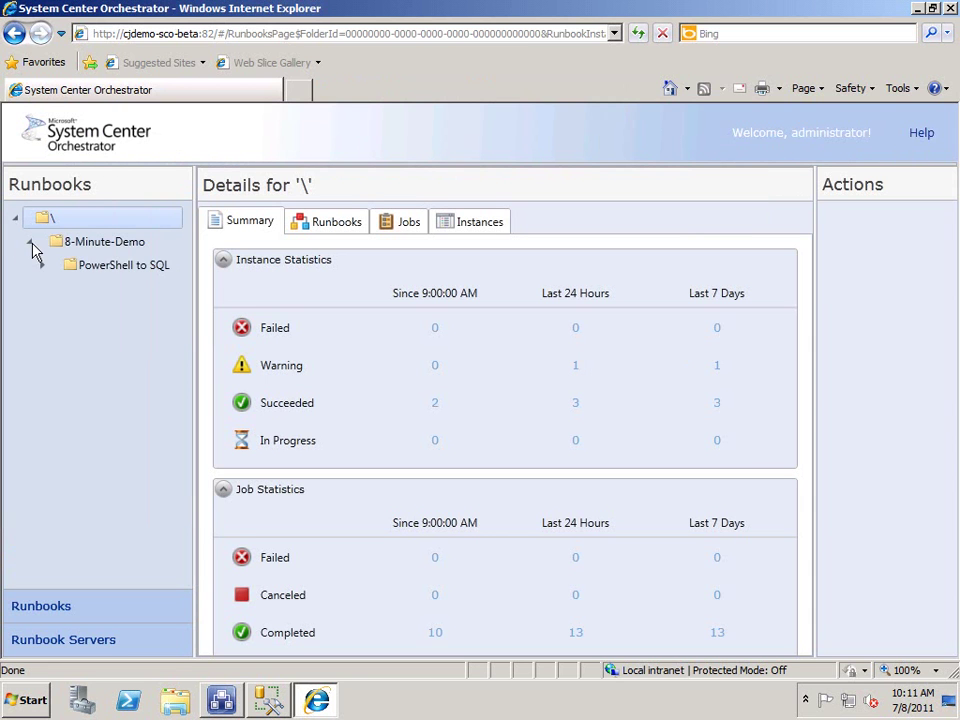
click(110, 266)
click(42, 265)
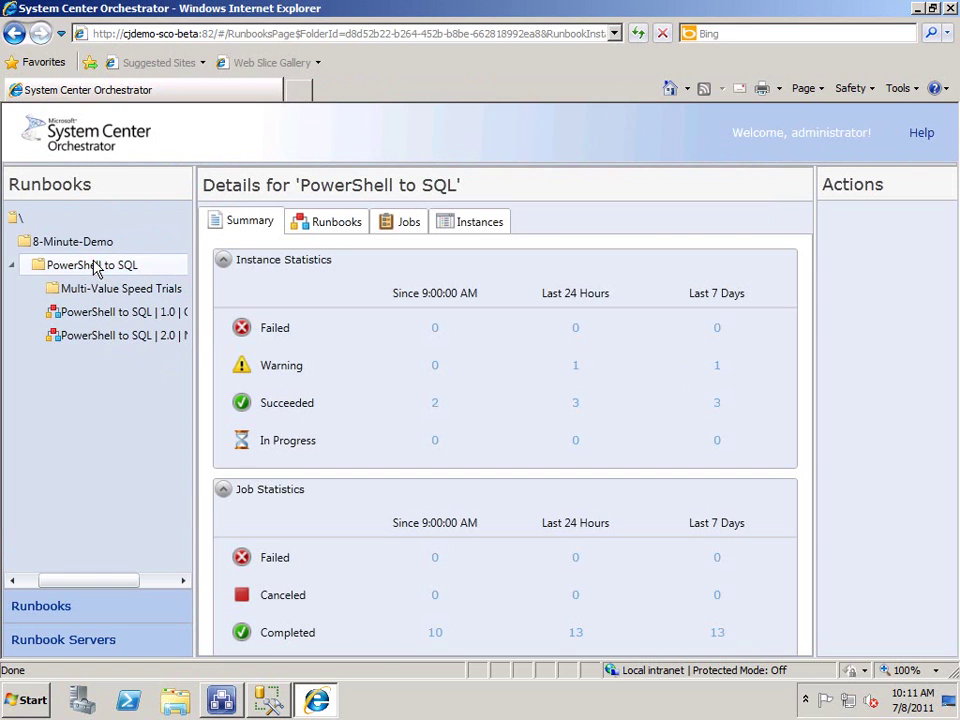
click(295, 230)
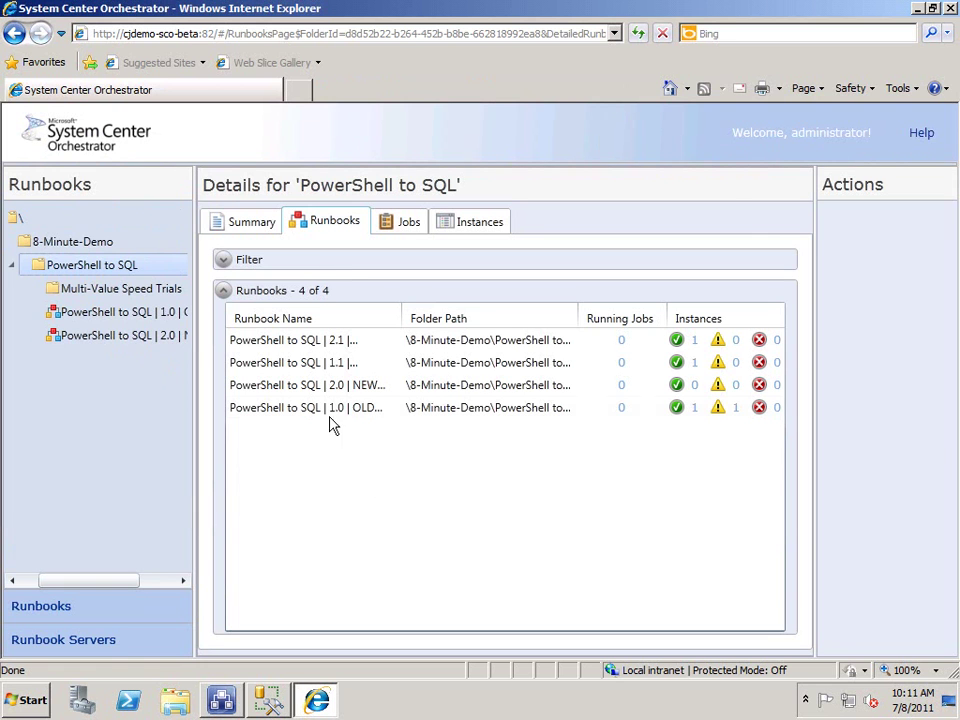
click(279, 412)
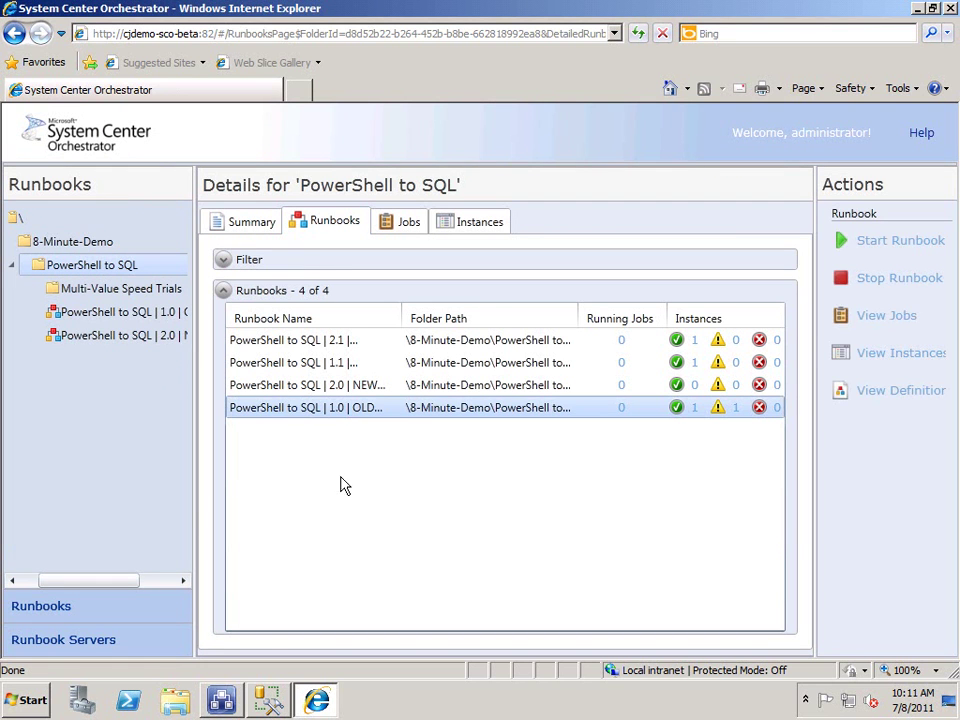
- Start the OLD WAY runbook with Int Data 42 and String Data 'Hello World'
click(889, 240)
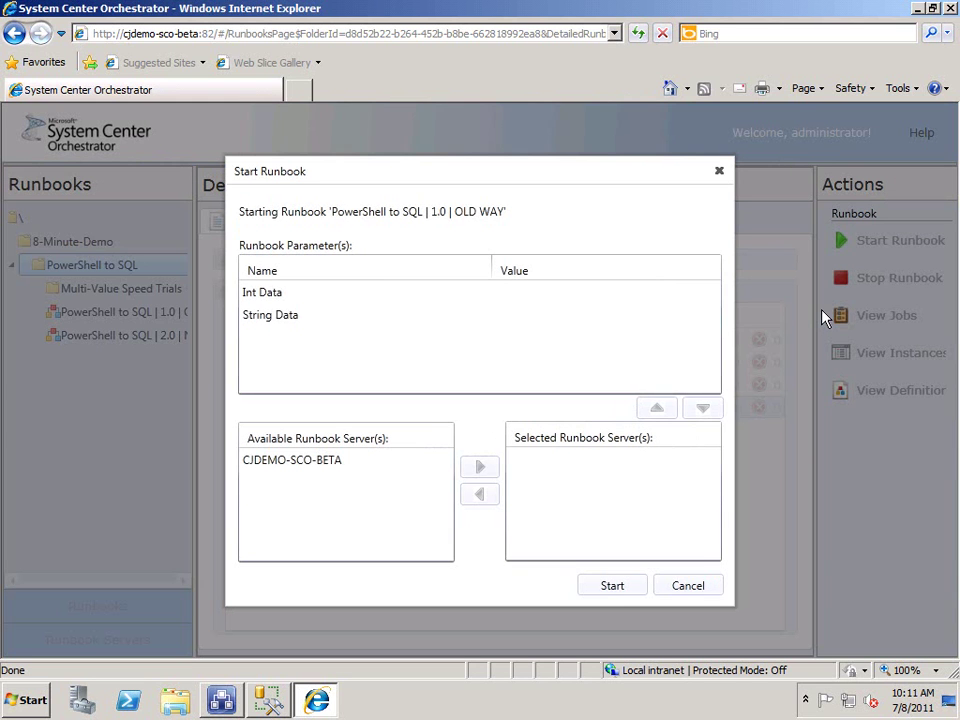
click(575, 293)
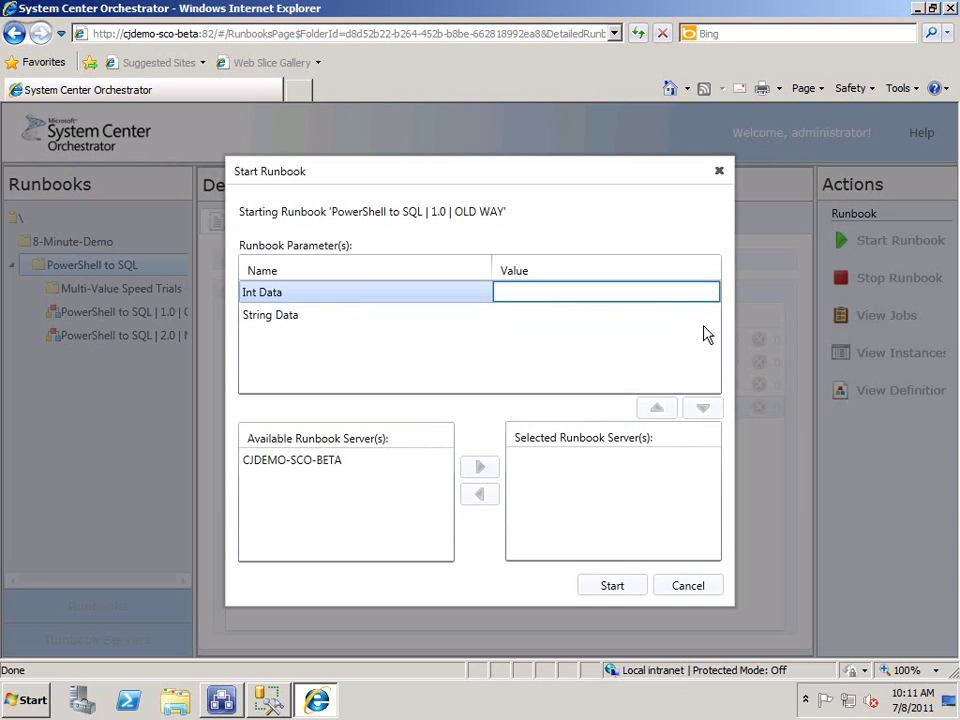
text(42)
click(552, 316)
text(Hello World!)
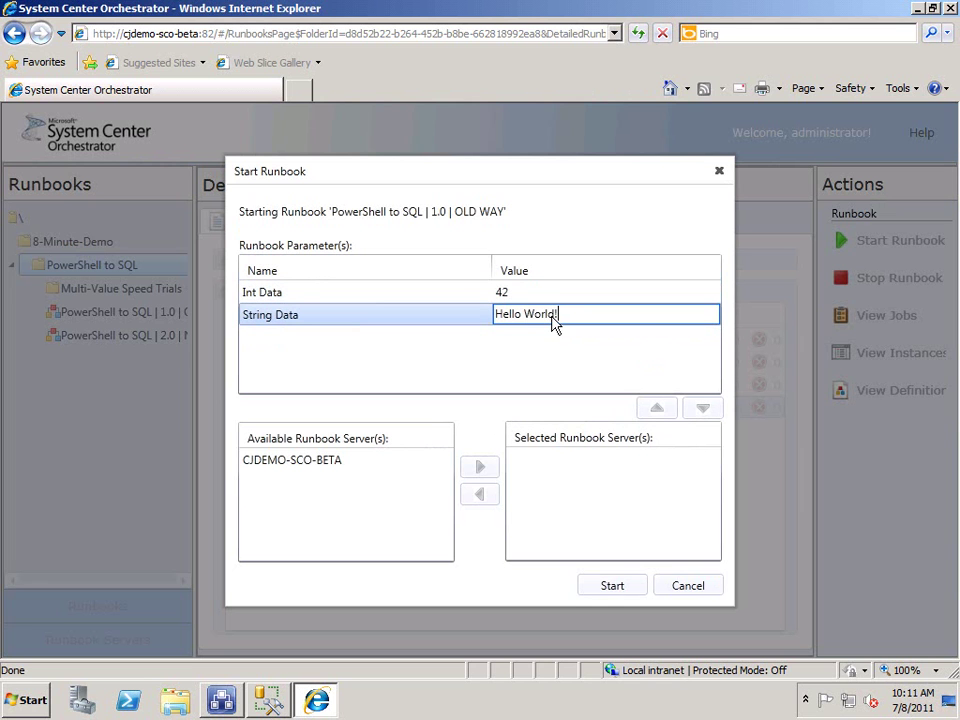
click(626, 592)
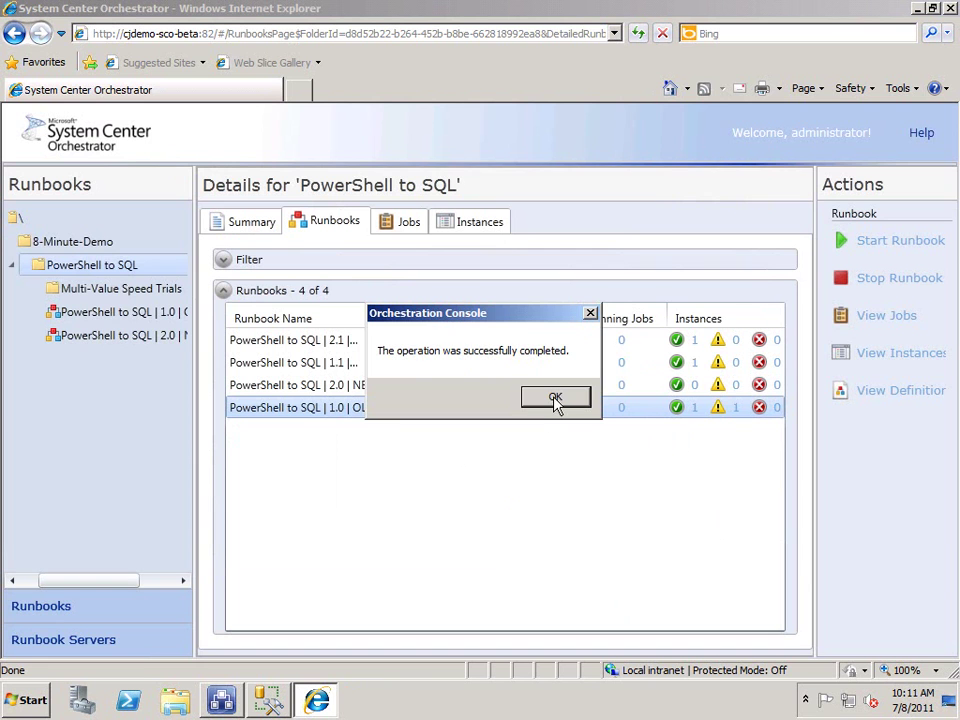
click(555, 398)
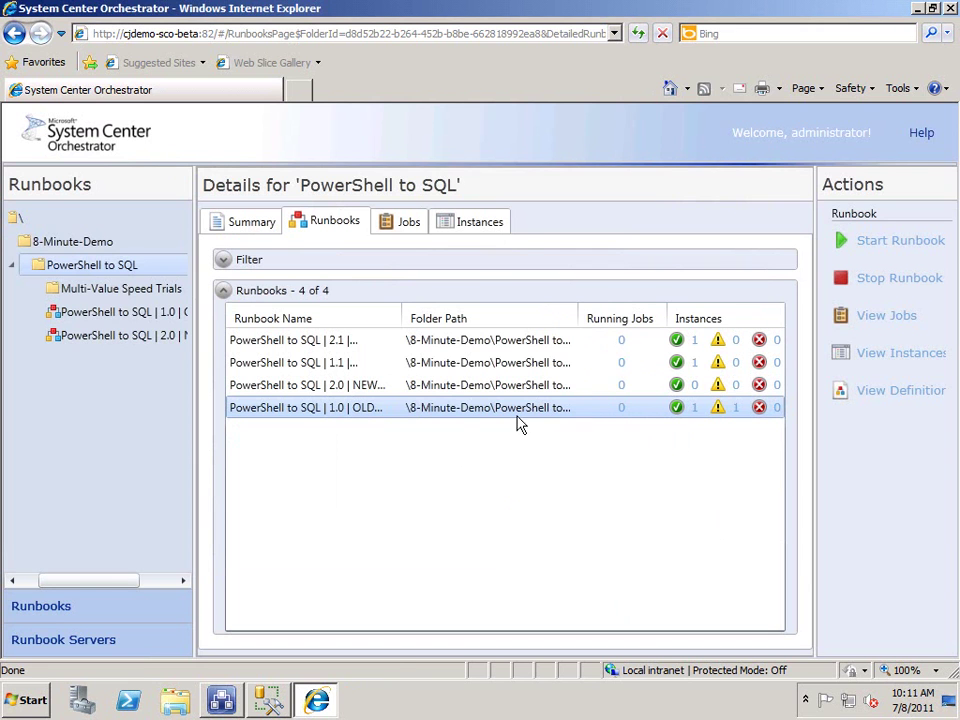
- View the successful run's details in Runbook Designer's Log History
click(221, 700)
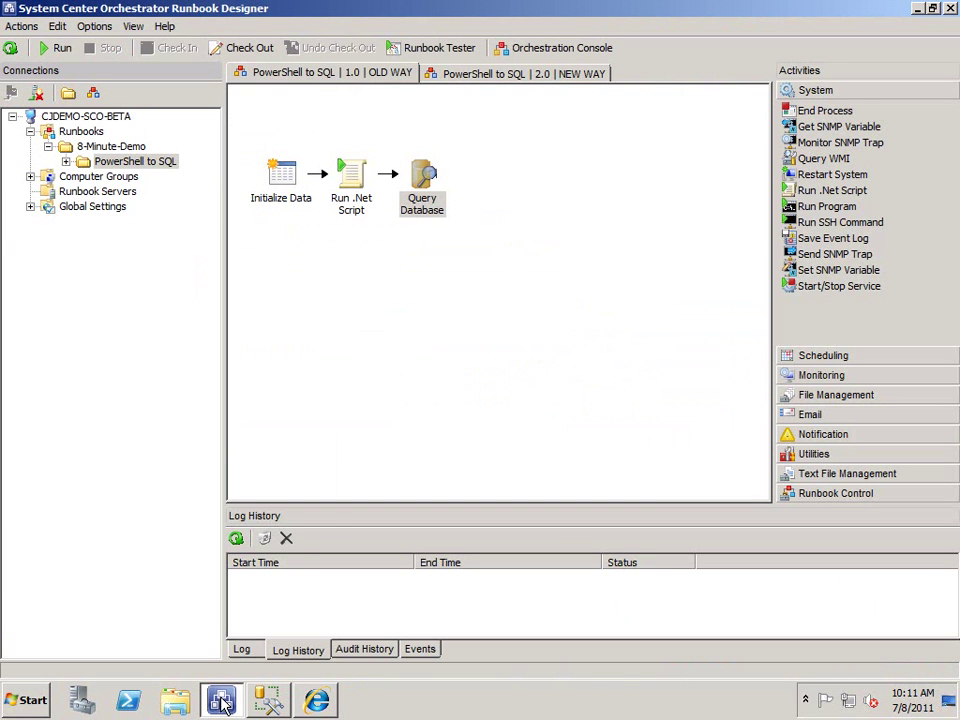
click(236, 539)
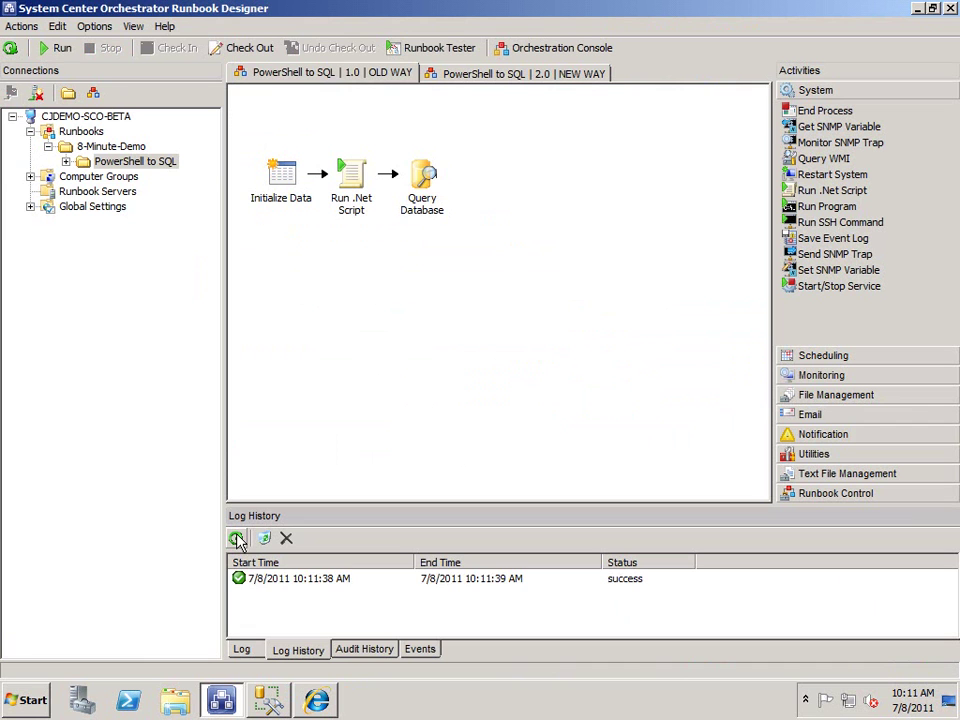
double_click(277, 581)
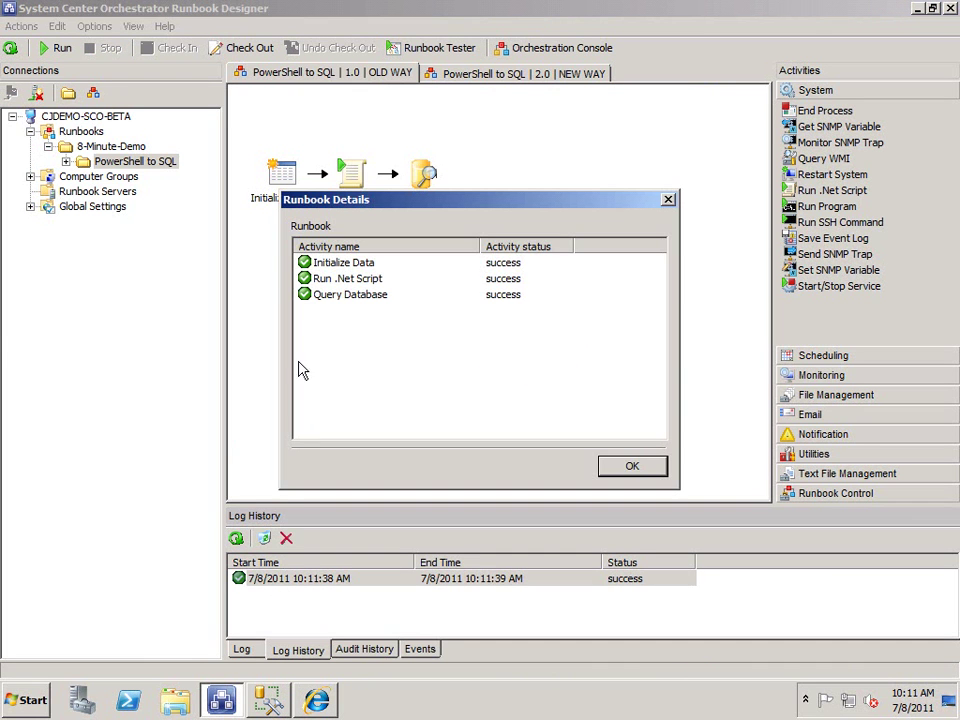
click(634, 472)
- Run the SELECT query in SSMS to show the row (Hello World!, 42), then return to Runbook Designer
click(276, 698)
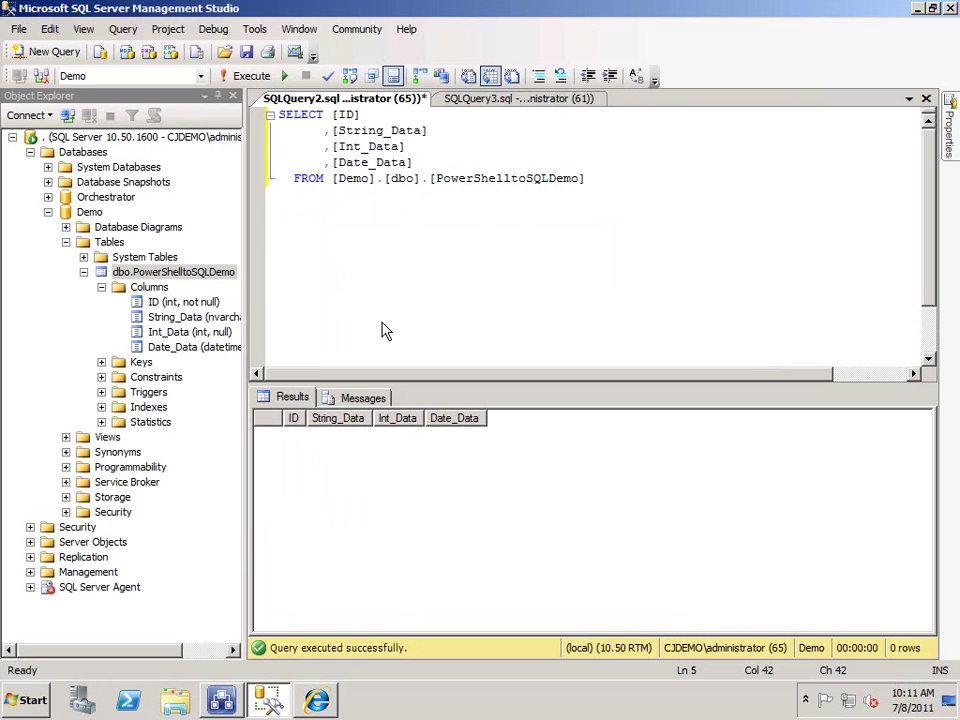
click(245, 76)
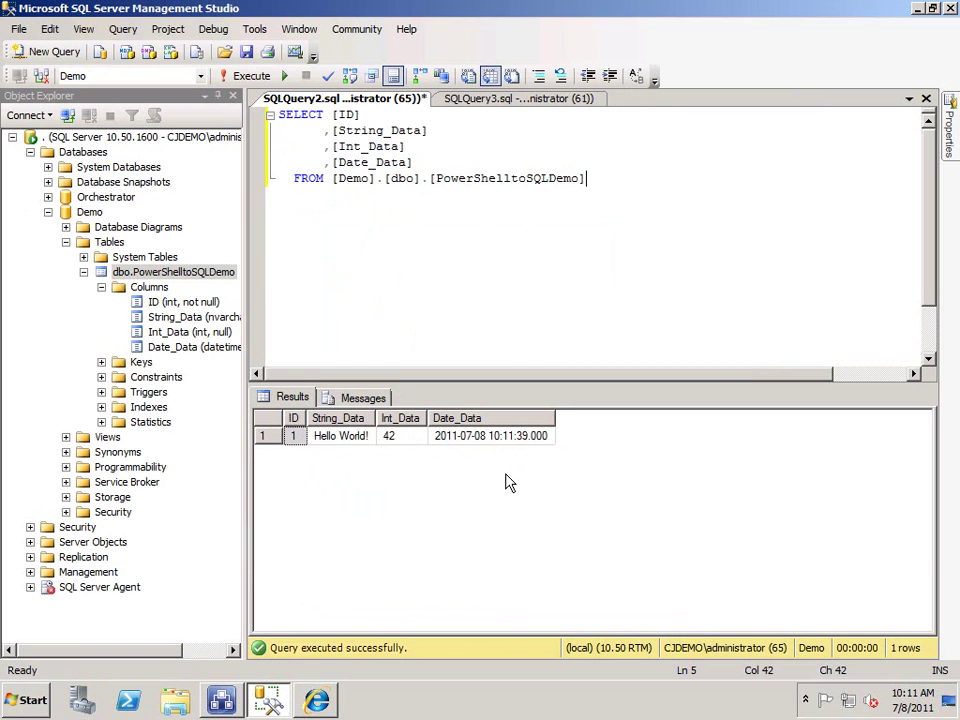
click(221, 700)
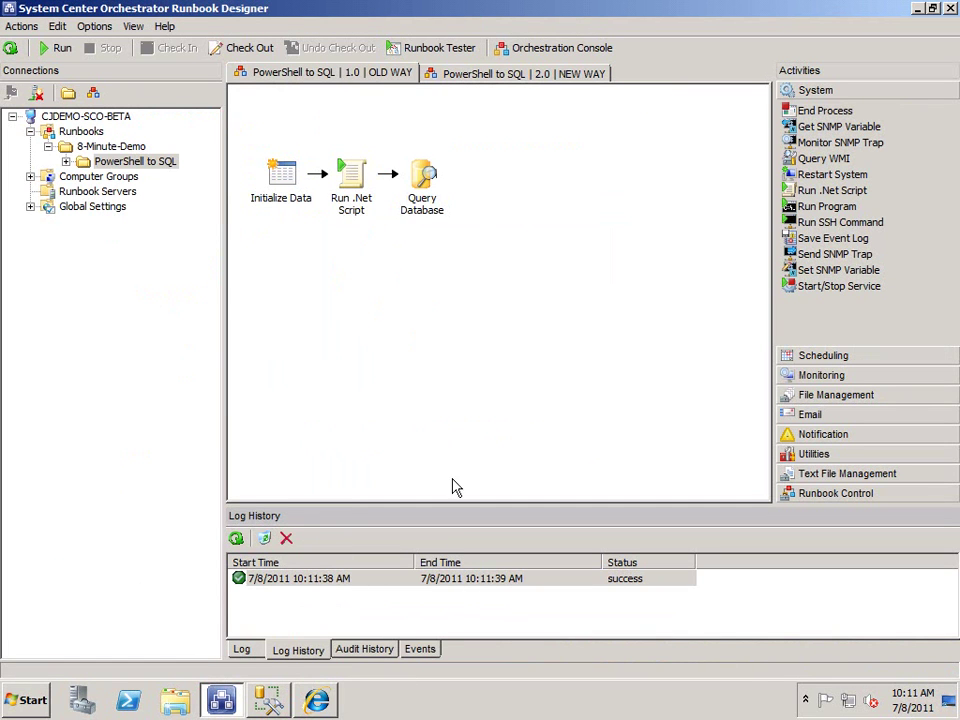
- Switch to the 2.0 NEW WAY runbook and select its Send Platform Event and Run .Net Script activities
click(475, 274)
click(478, 74)
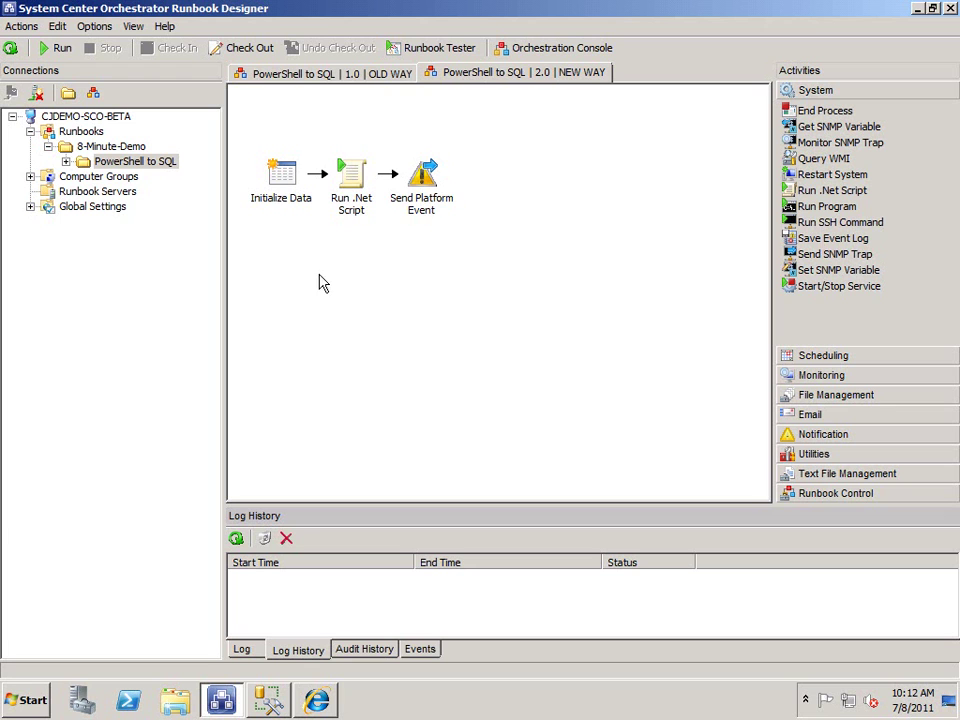
click(429, 179)
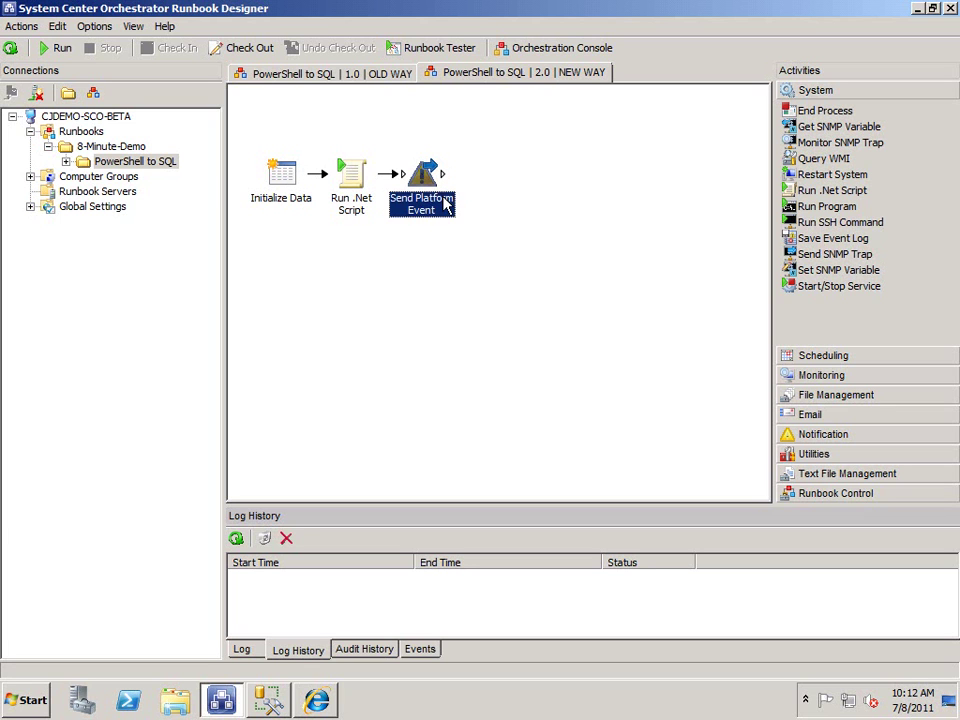
double_click(444, 201)
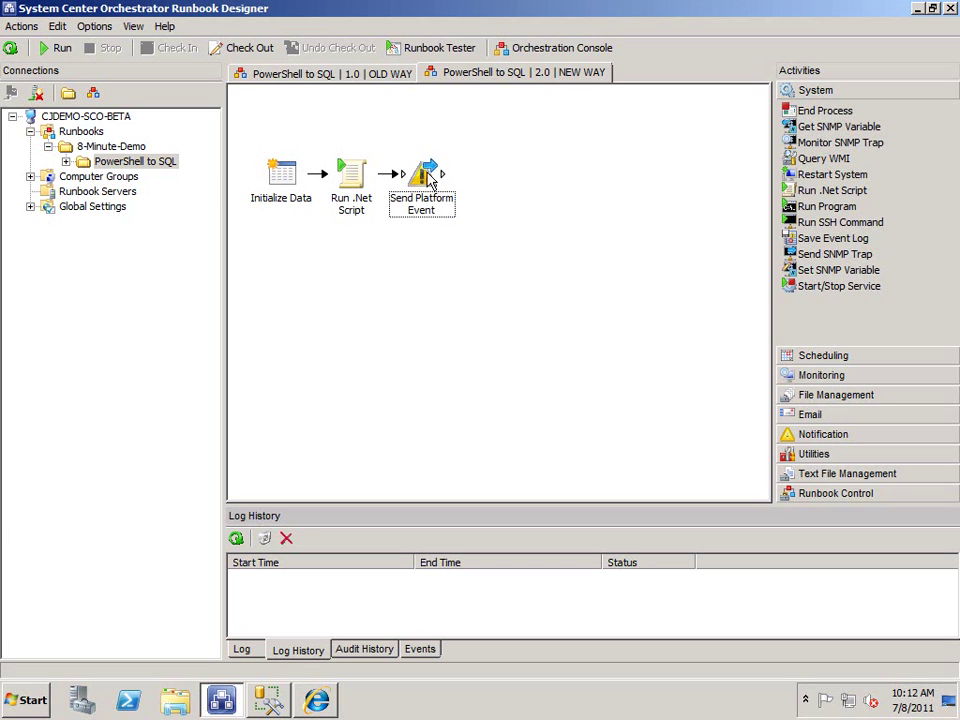
click(442, 206)
click(447, 271)
click(394, 198)
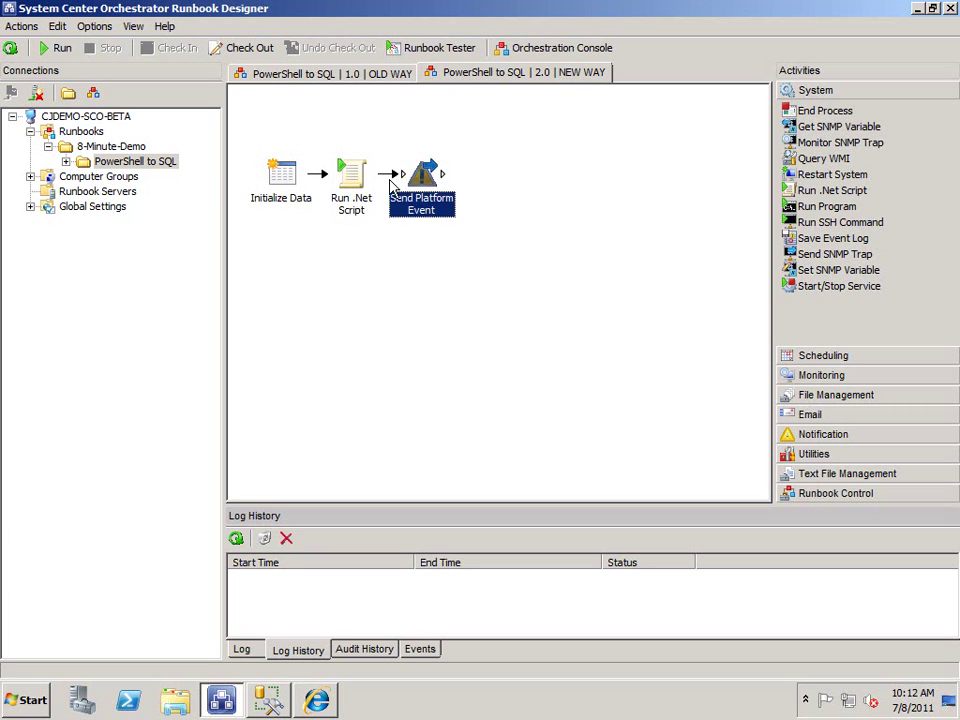
click(364, 210)
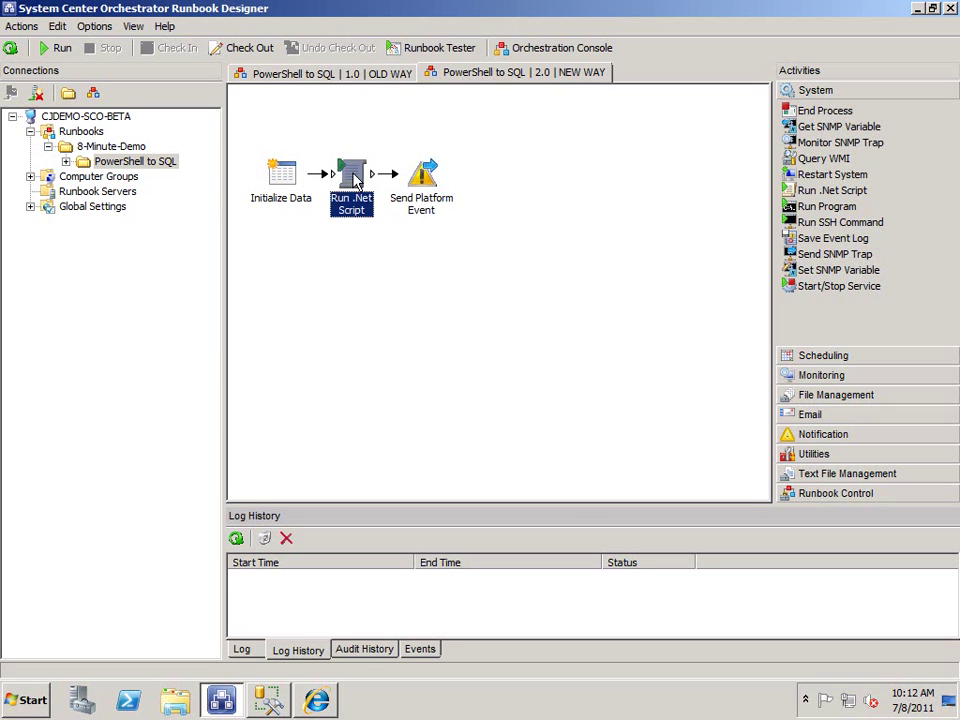
- Open the NEW WAY Run .Net Script's script in an enlarged, expanded editor
double_click(360, 205)
right_click(410, 333)
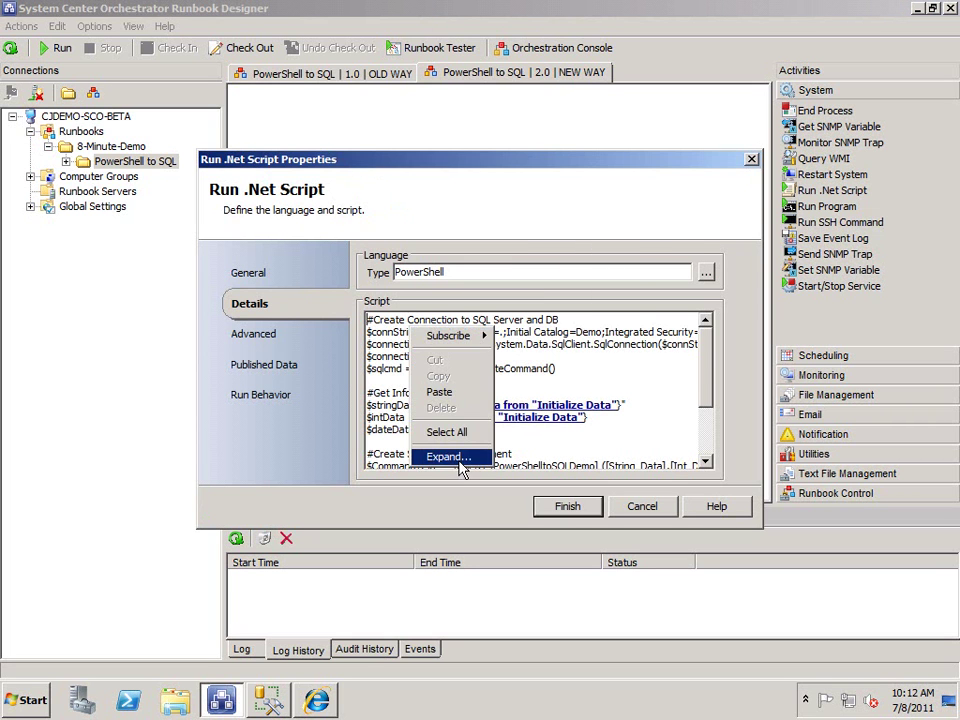
click(441, 454)
drag(458, 253, 305, 40)
drag(481, 231, 815, 627)
- Highlight the SQL connection comment and the three data-gathering lines, then close the editor
click(647, 322)
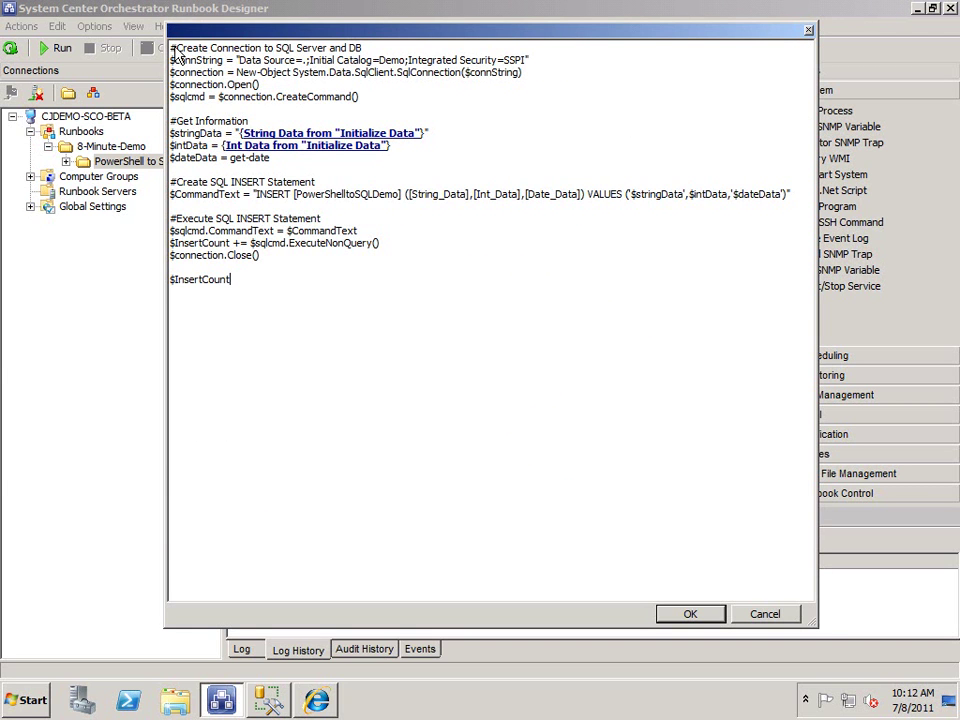
drag(177, 47, 380, 48)
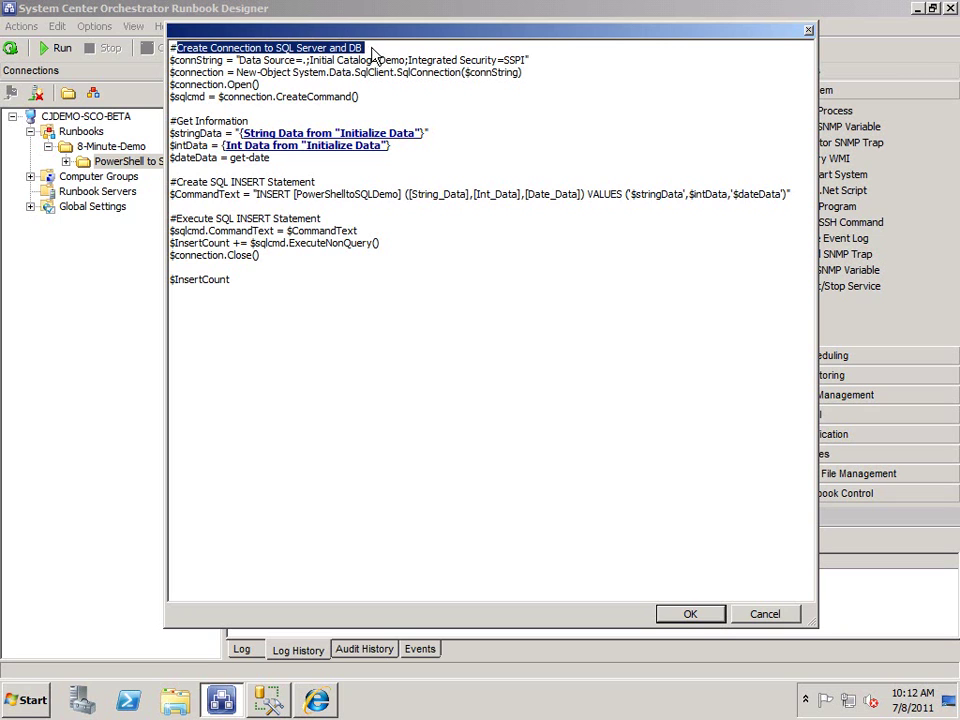
click(262, 60)
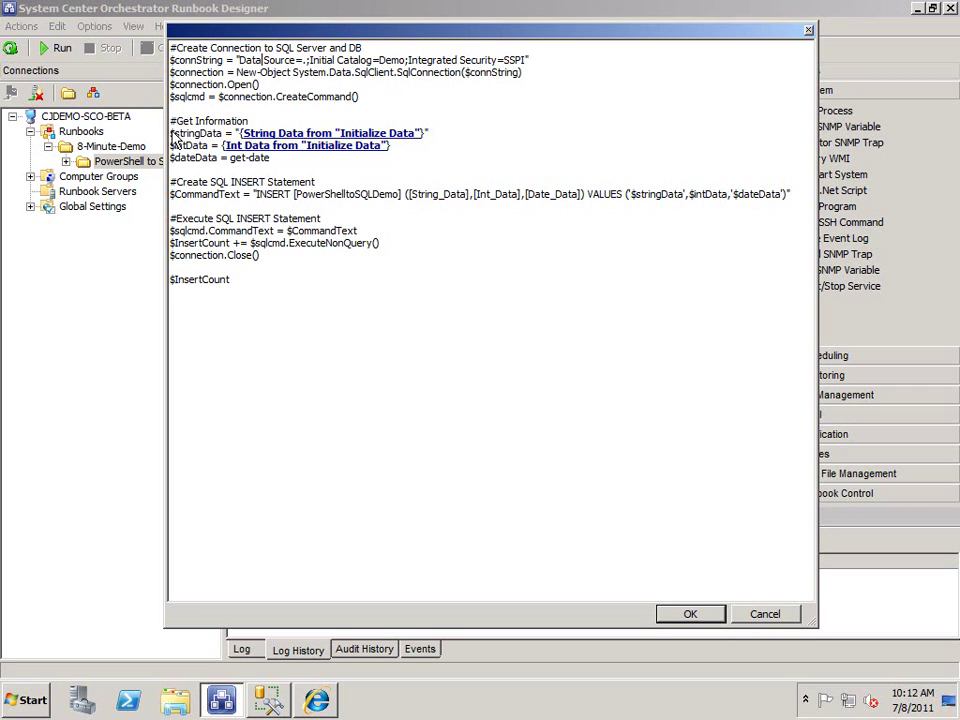
drag(171, 134, 270, 166)
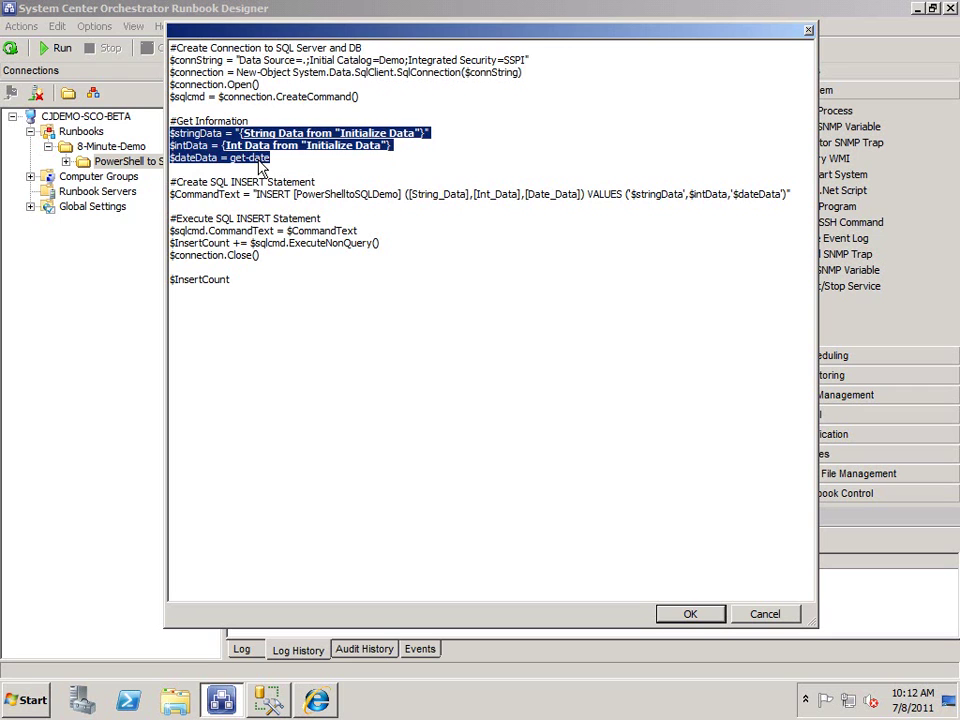
click(250, 158)
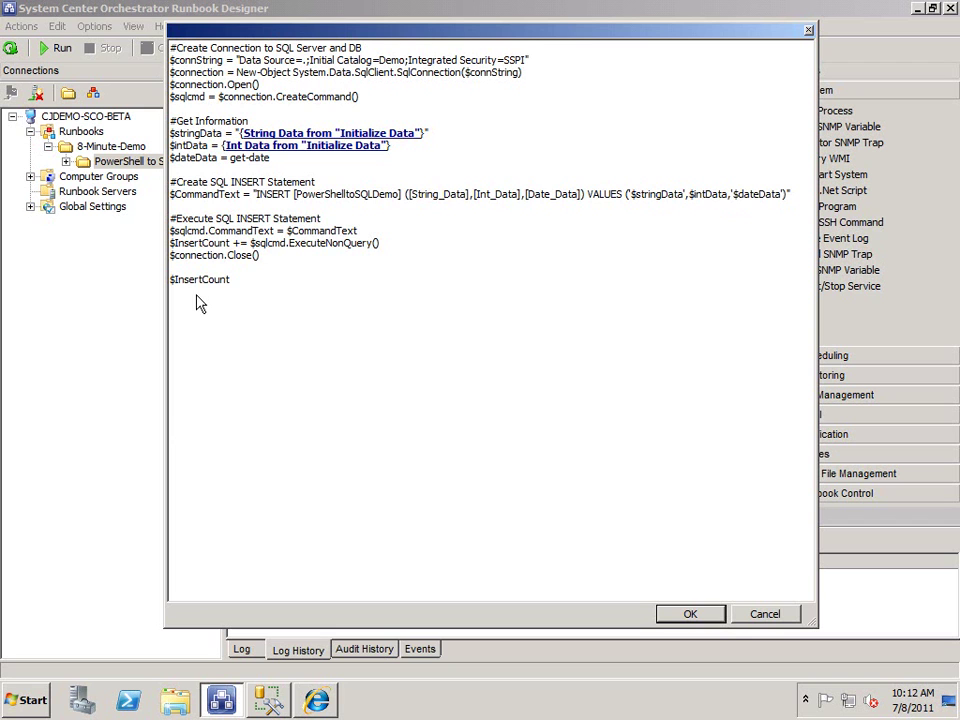
click(765, 616)
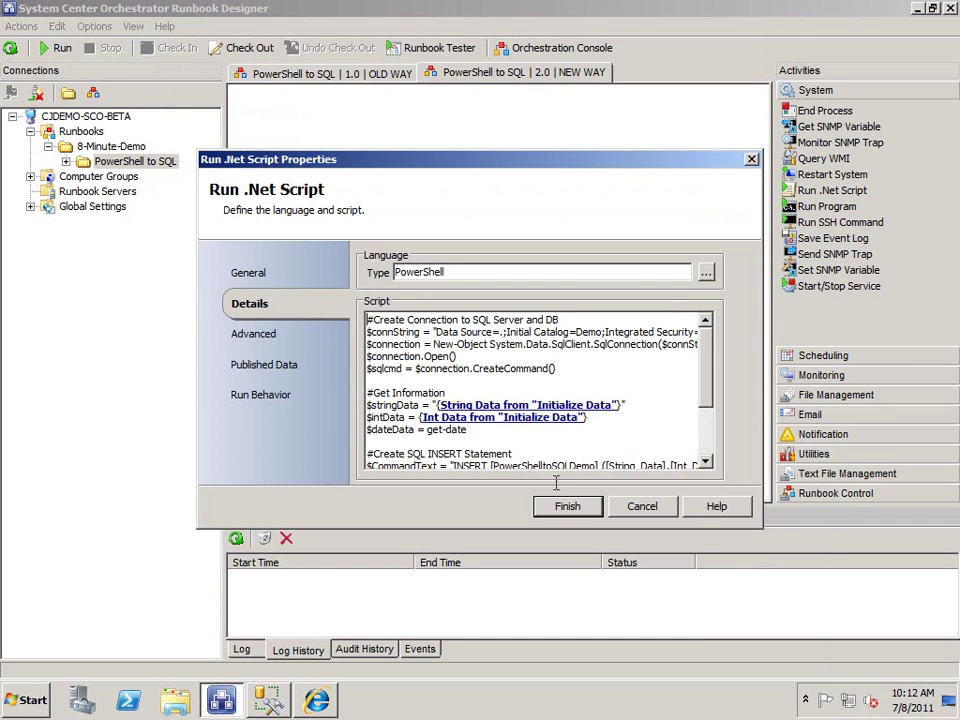
- Close the script properties and review the Send Platform Event properties unchanged
click(640, 506)
double_click(425, 172)
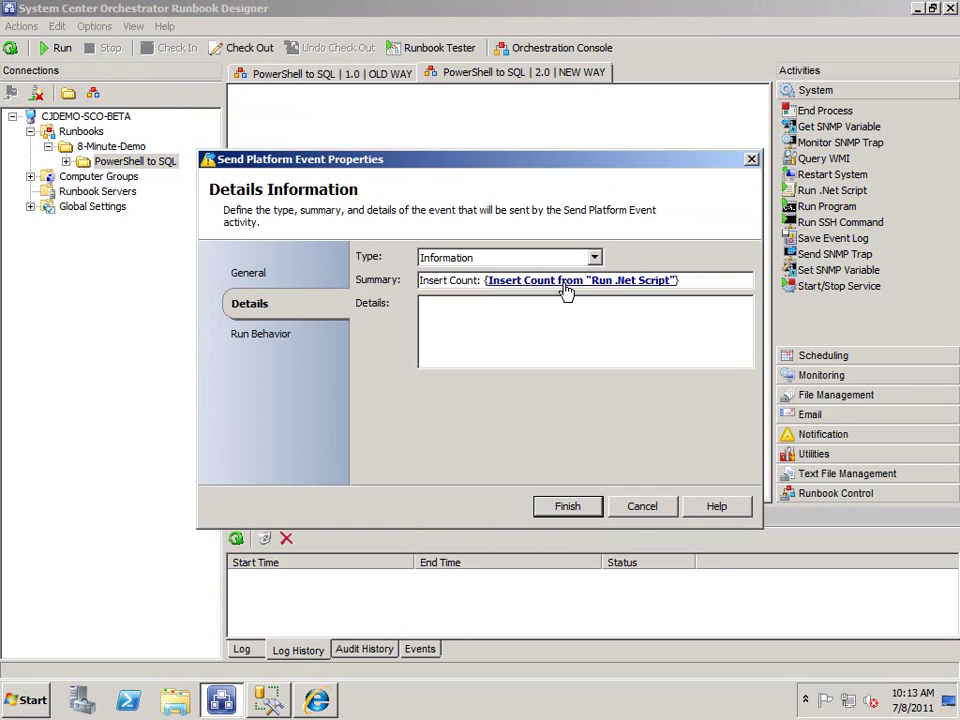
click(642, 507)
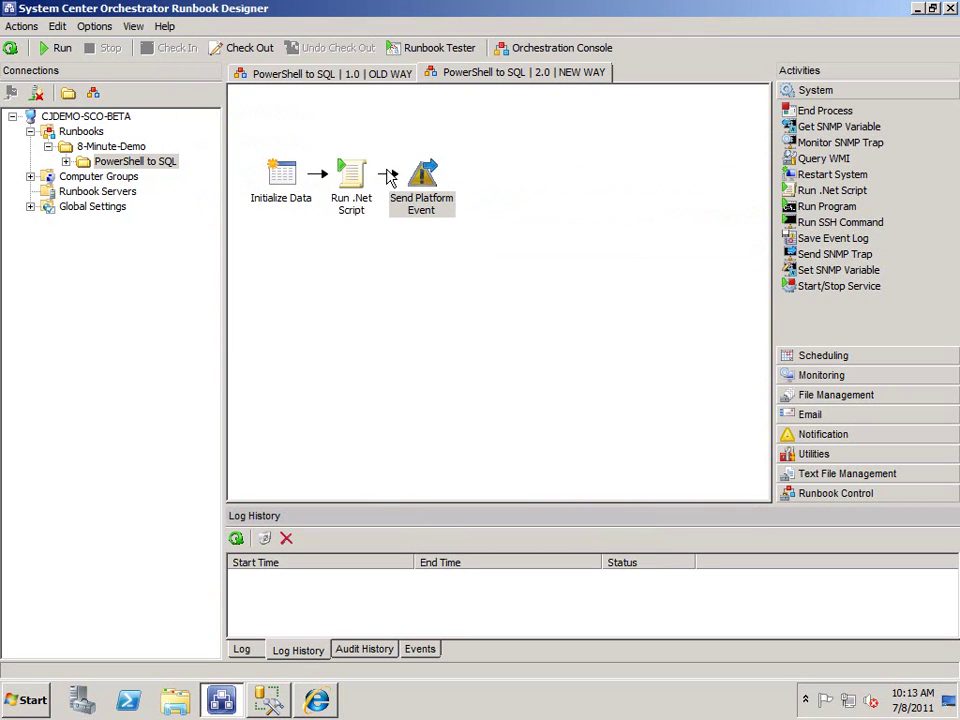
- Filter the link into Send Platform Event to Insert Count greater than 0
click(389, 178)
double_click(389, 178)
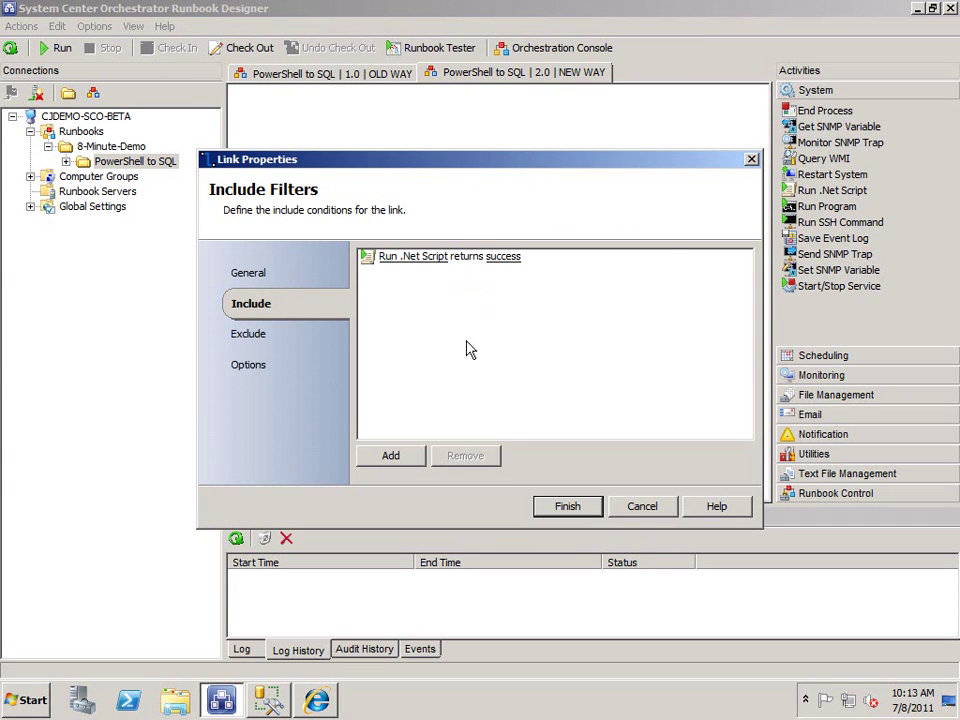
click(413, 258)
double_click(358, 252)
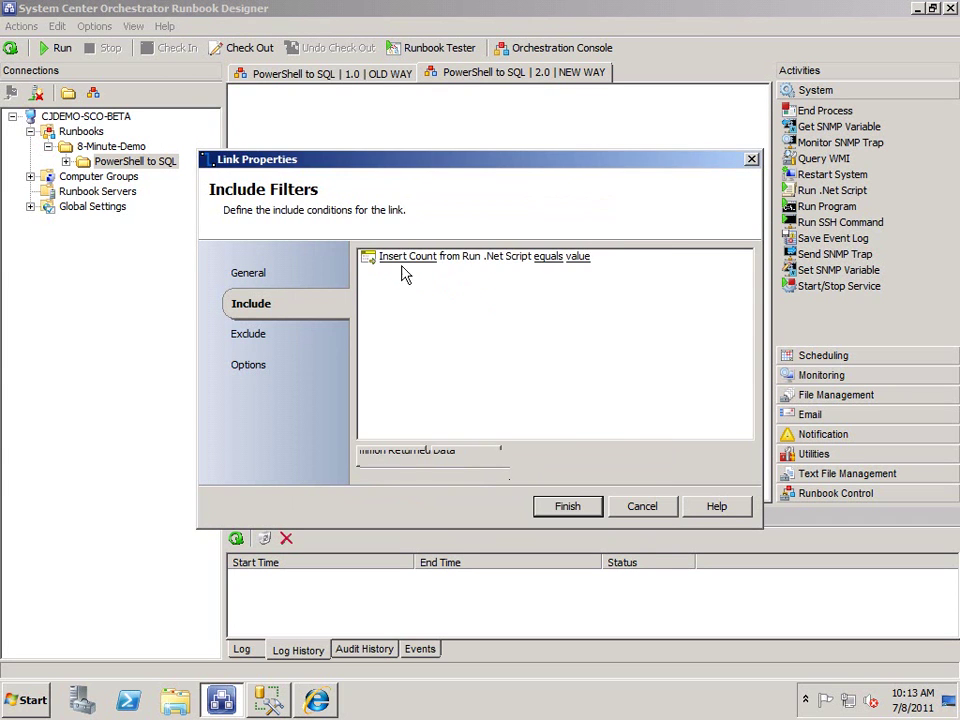
click(552, 258)
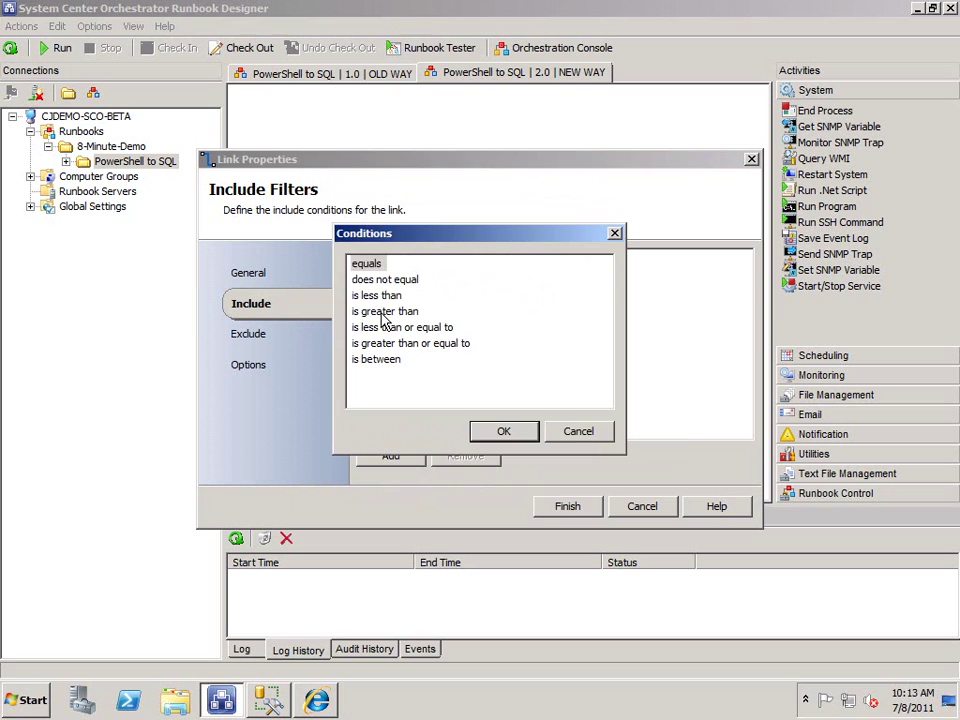
double_click(385, 312)
click(619, 258)
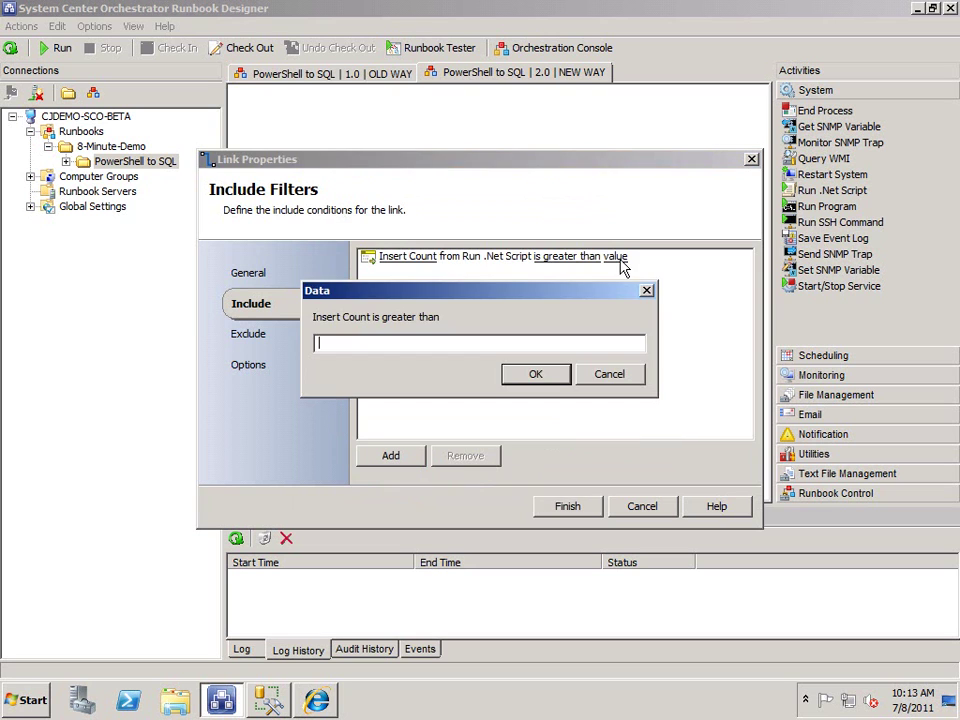
text(0)
click(538, 375)
click(567, 506)
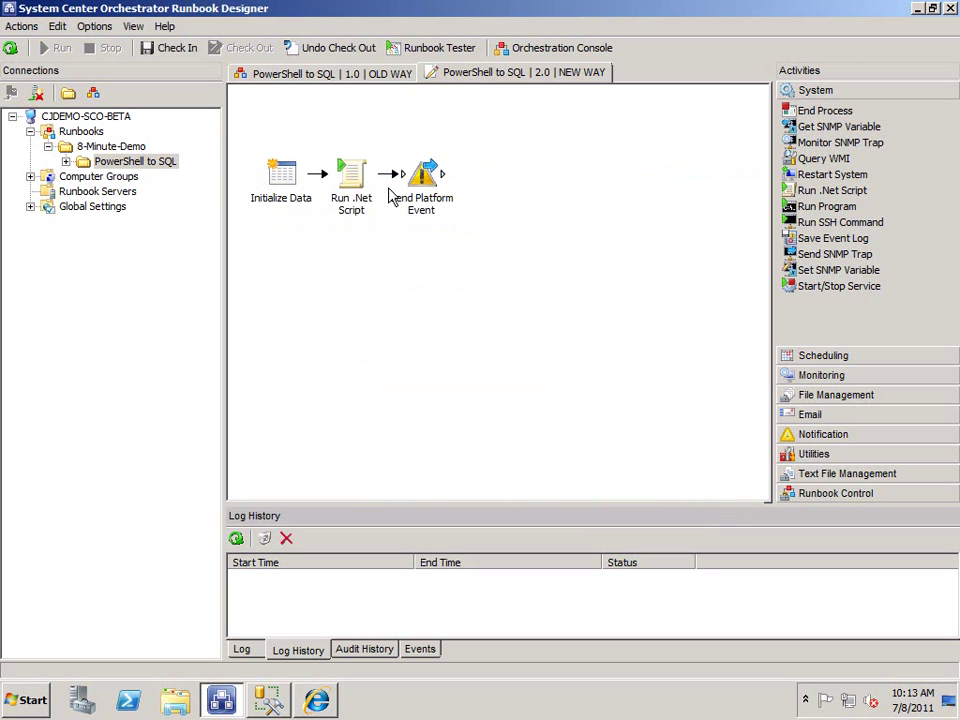
- Rename the link to '> 0'
double_click(391, 174)
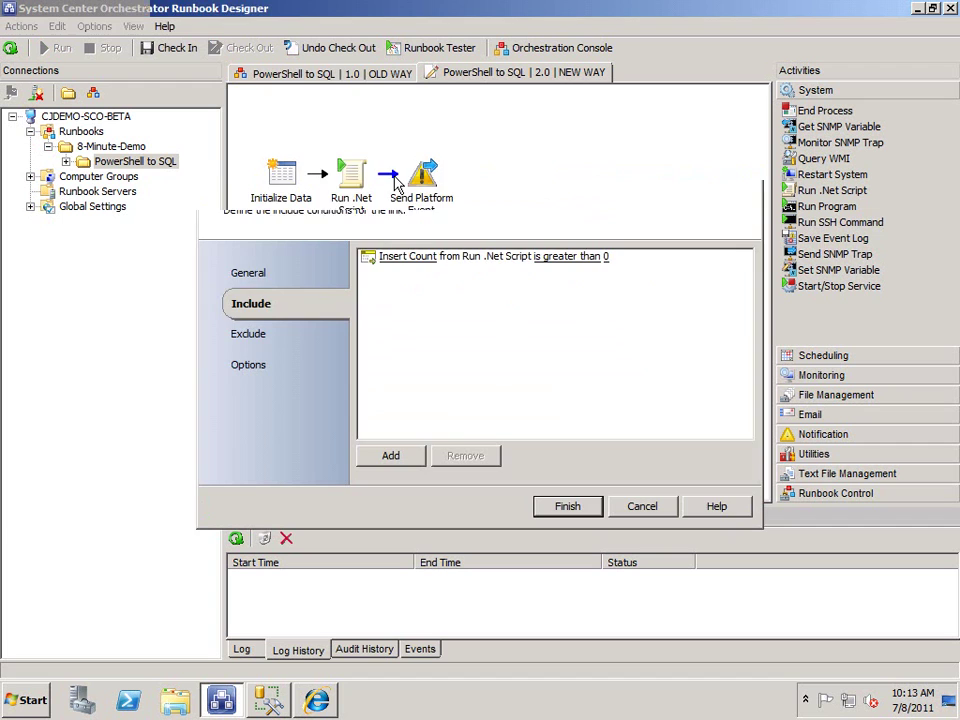
click(256, 266)
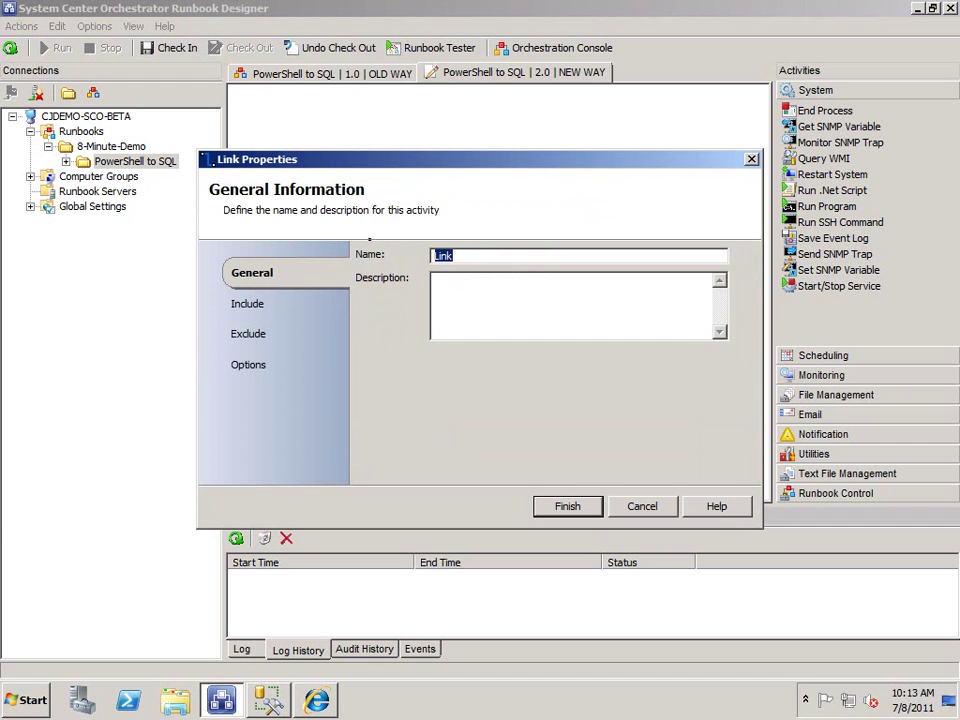
click(564, 505)
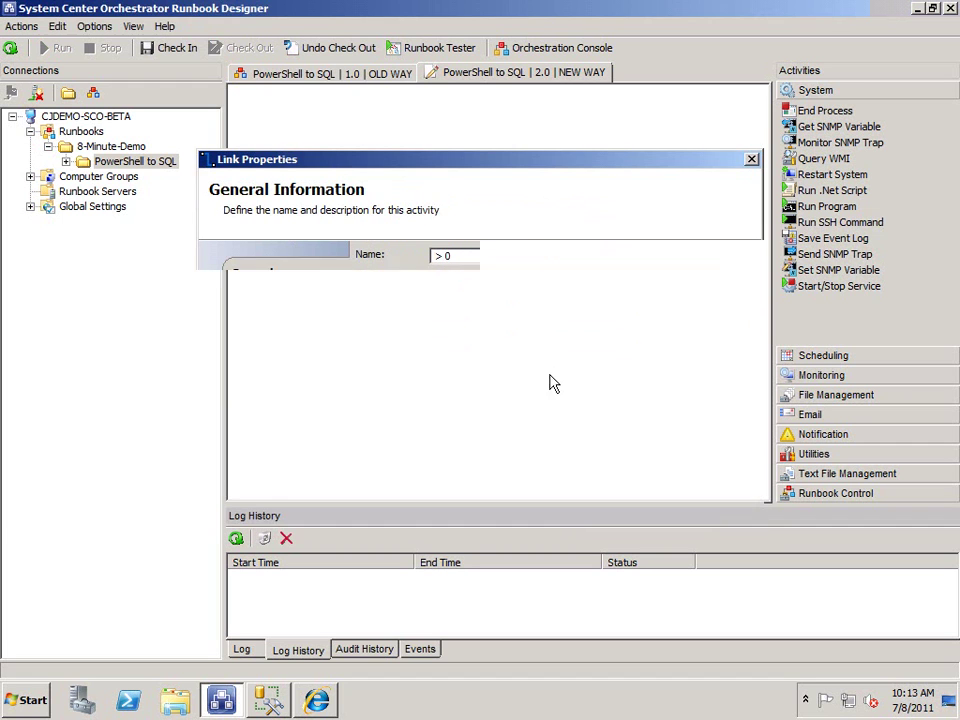
- Move Send Platform Event further right and confirm its settings
drag(423, 184, 490, 190)
click(600, 283)
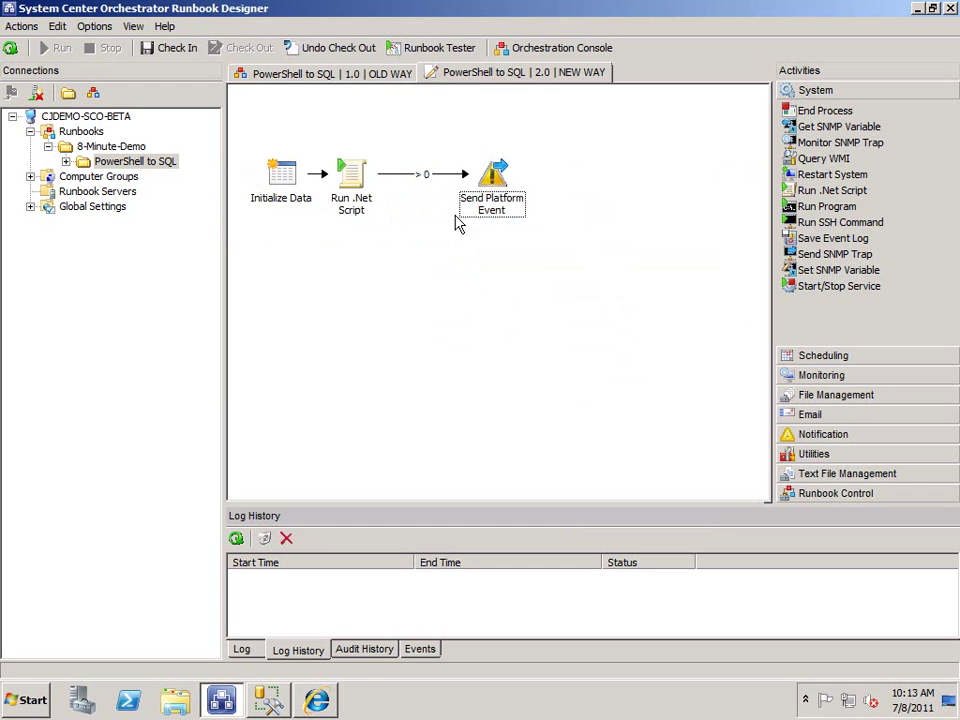
double_click(494, 177)
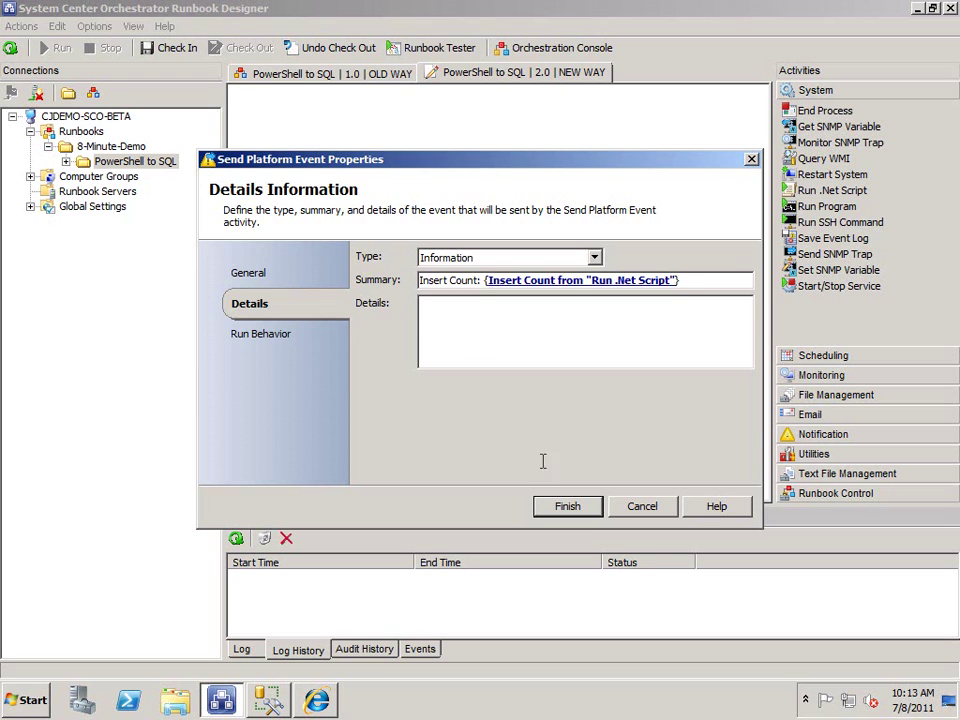
click(585, 508)
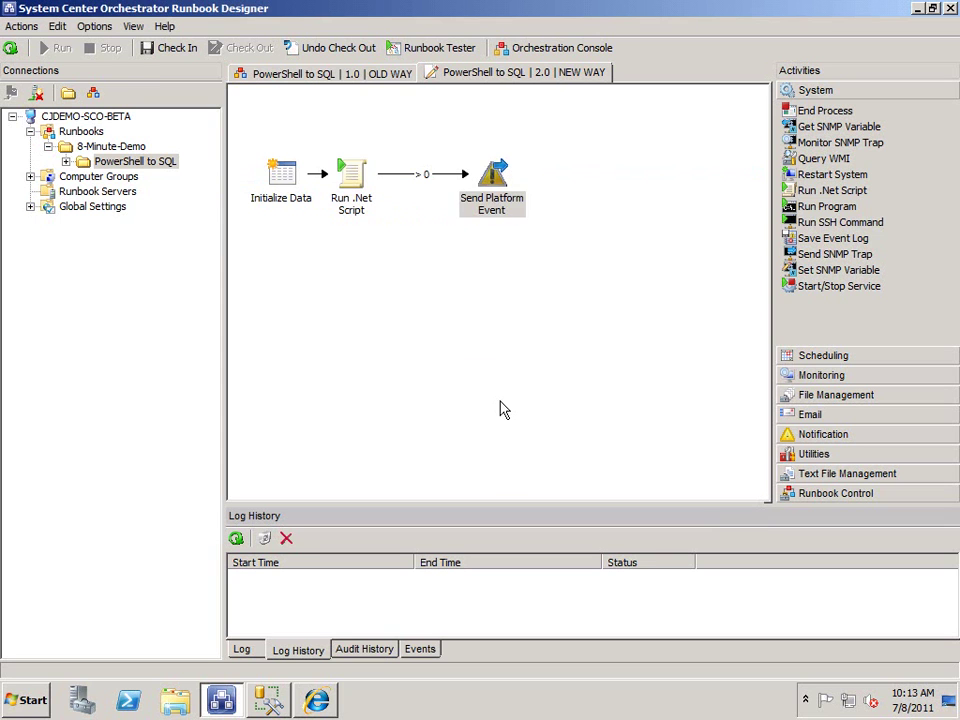
- Compare against the 1.0 OLD WAY Run .Net Script and Query Database, then check in 2.0 NEW WAY
click(334, 72)
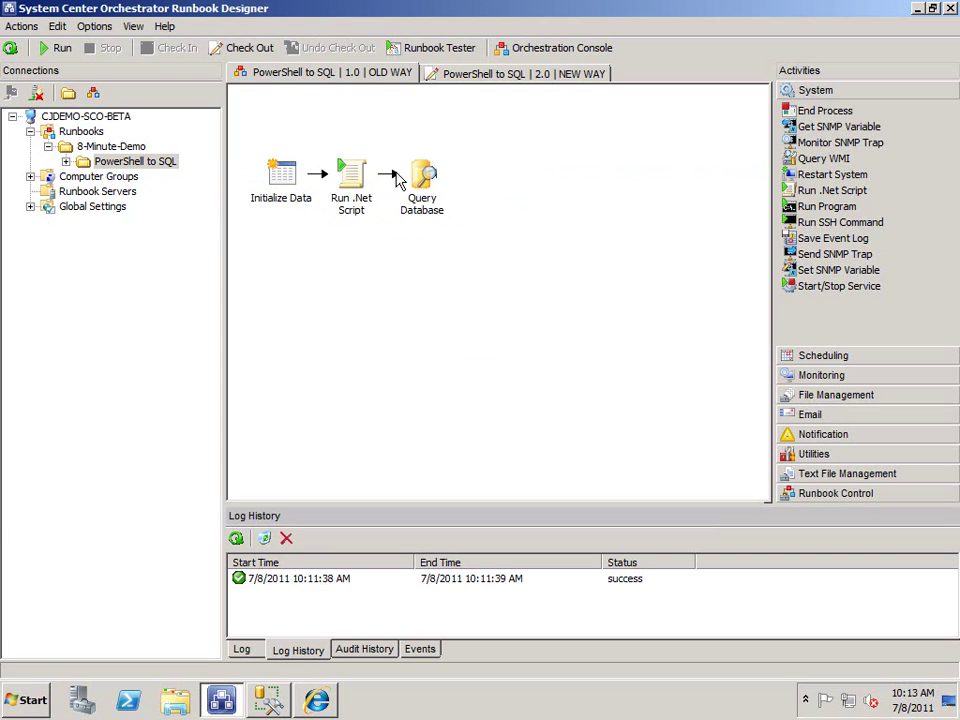
click(366, 187)
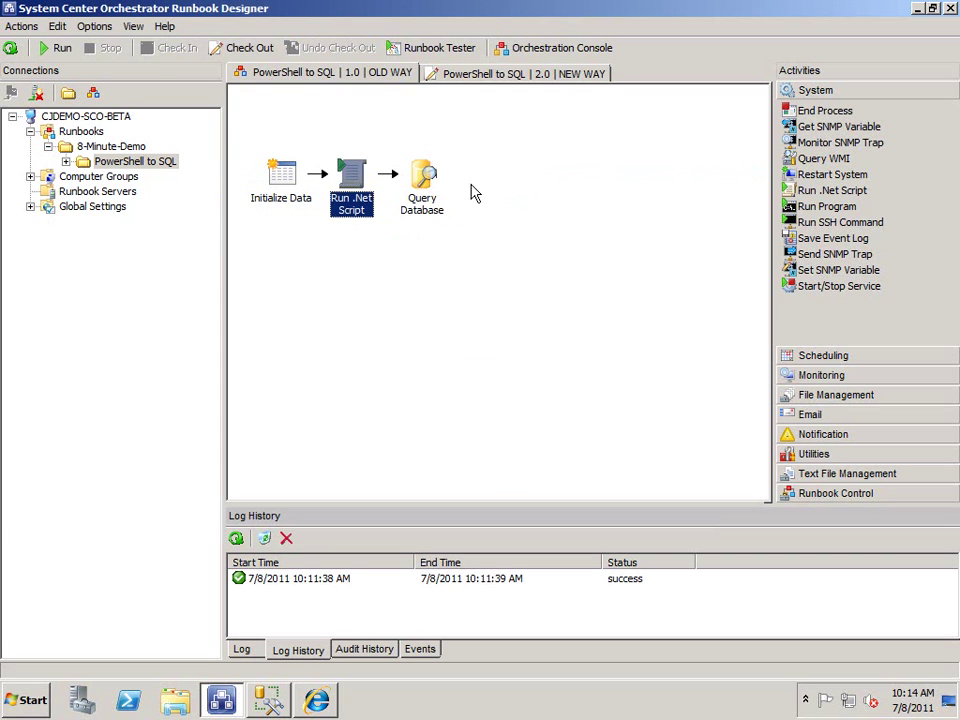
click(432, 202)
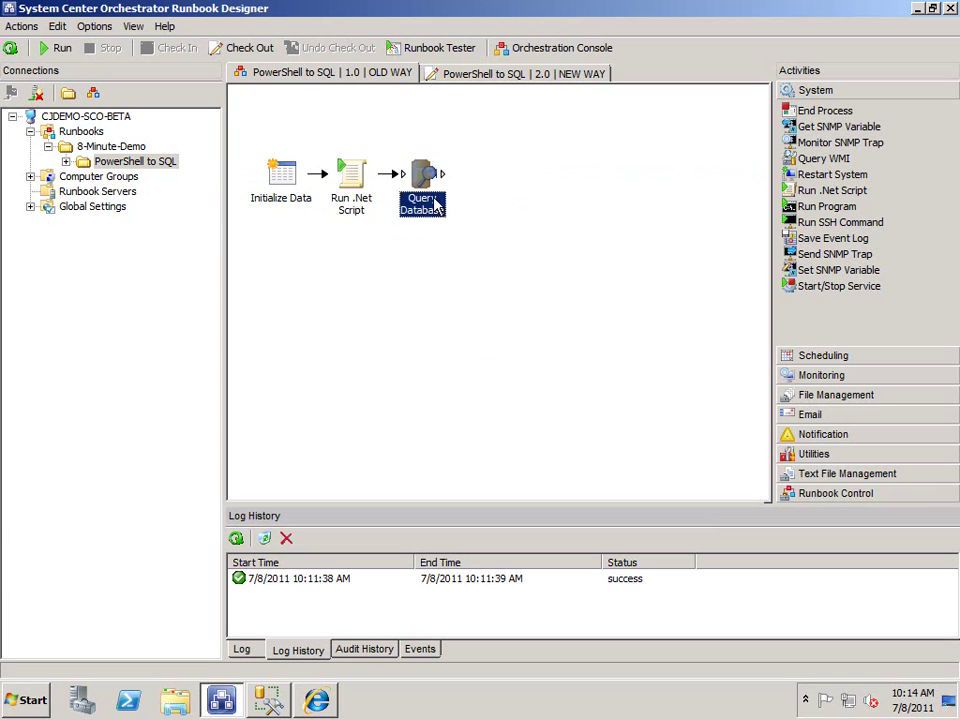
click(515, 74)
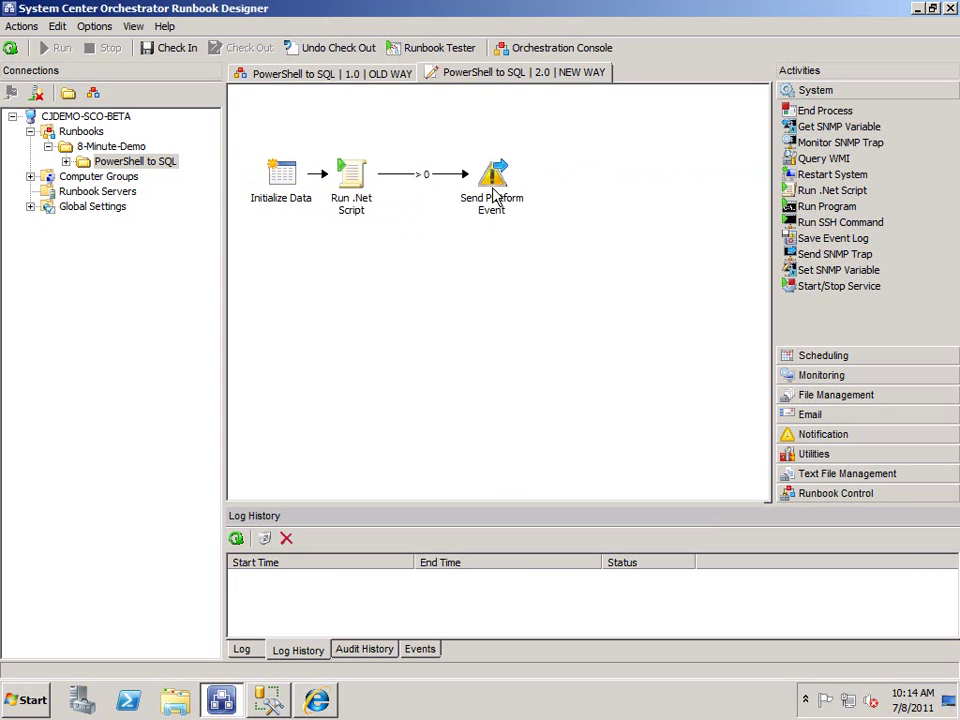
click(172, 48)
- Start the 2.0 NEW WAY runbook from the web console with String Data 'Thanos Rules!' and Int Data 42
click(318, 702)
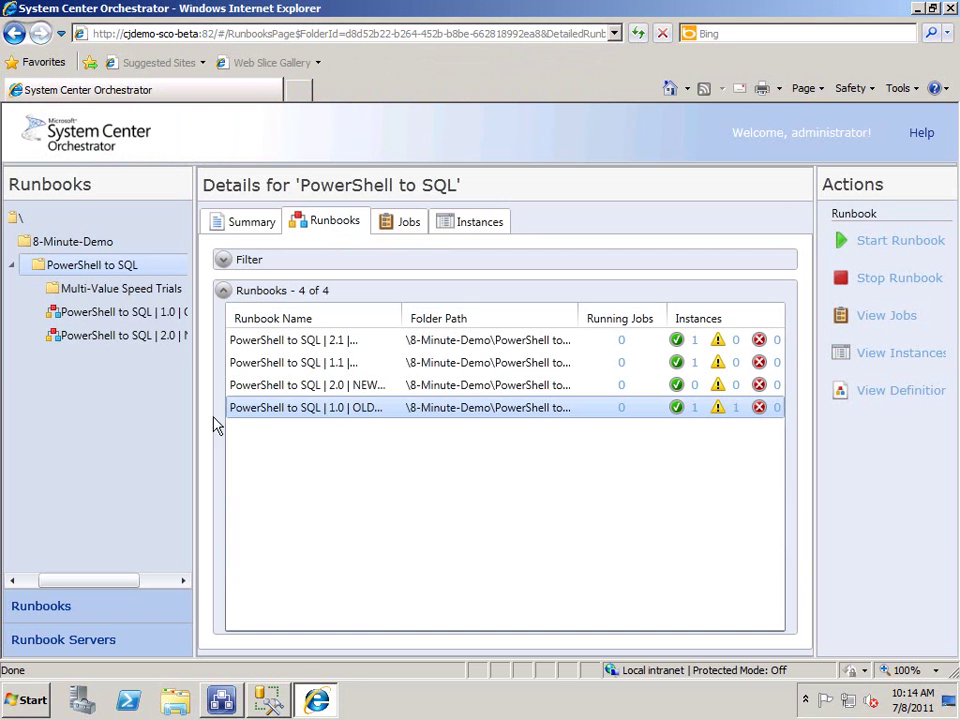
click(316, 386)
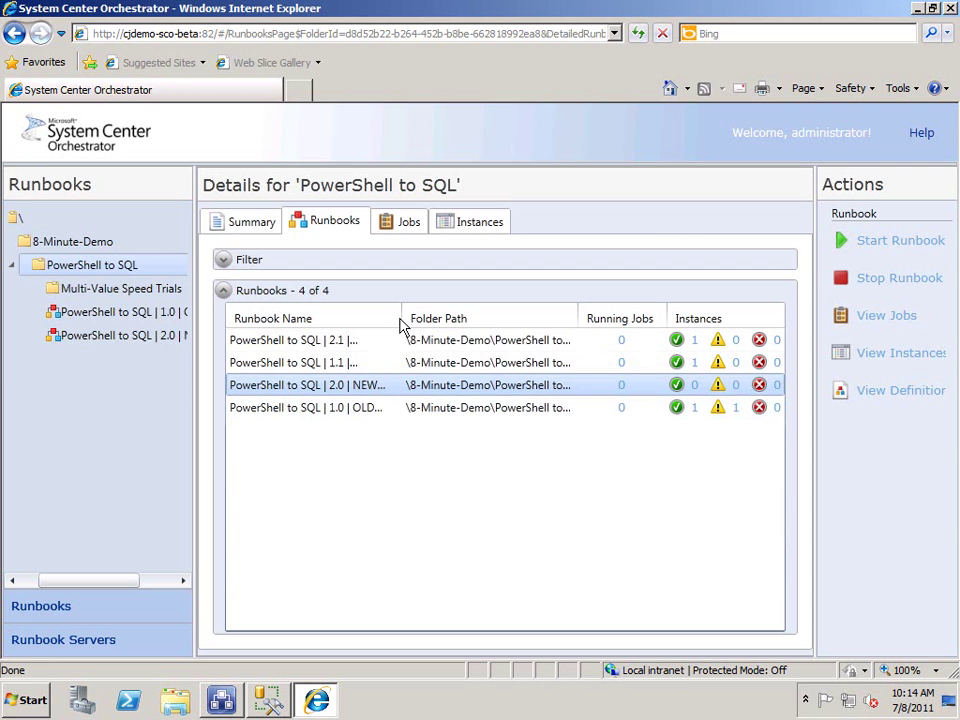
drag(403, 316, 447, 316)
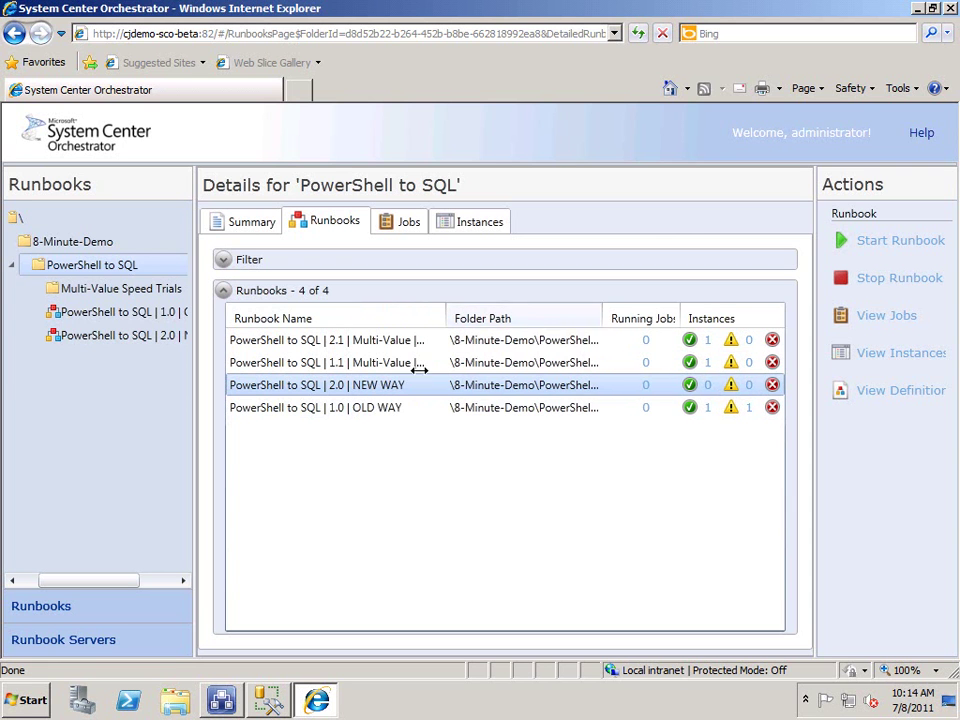
click(900, 250)
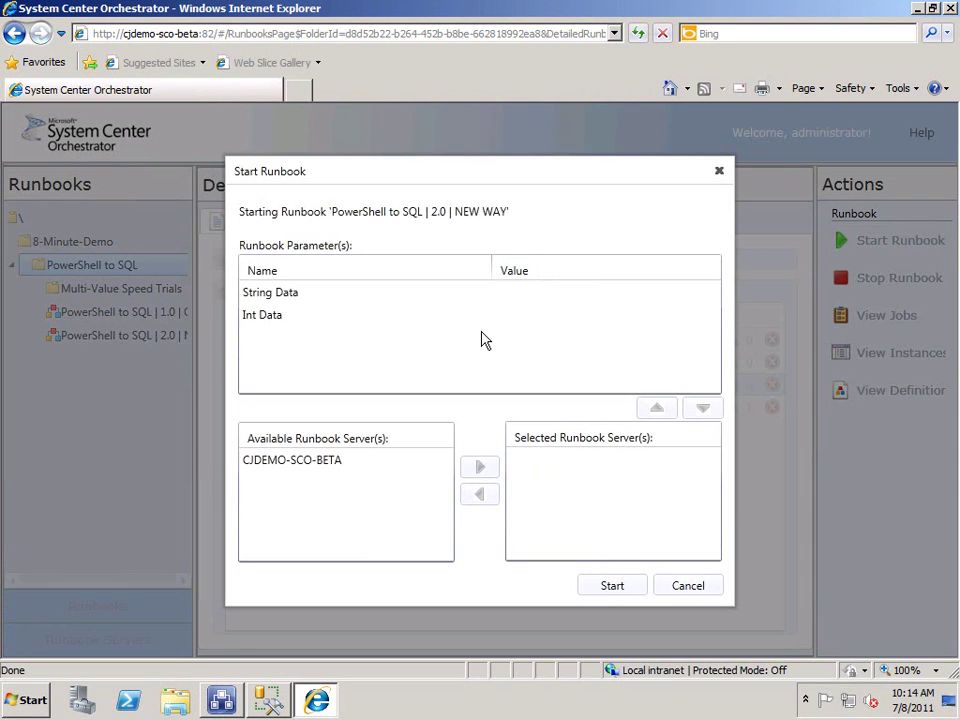
click(562, 291)
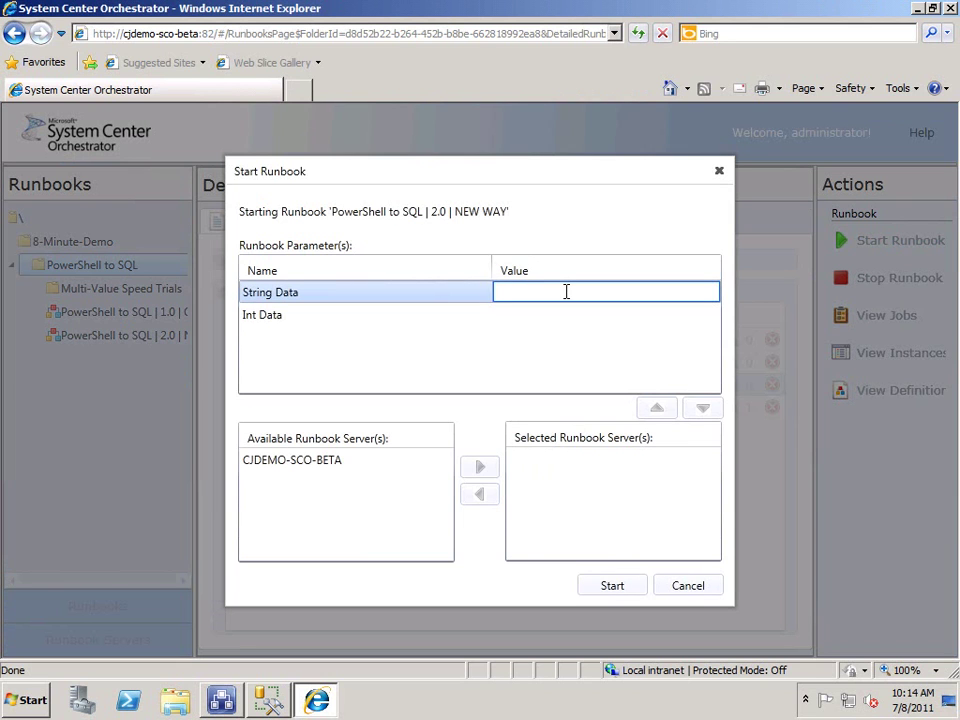
text(Thanos Rules)
click(596, 316)
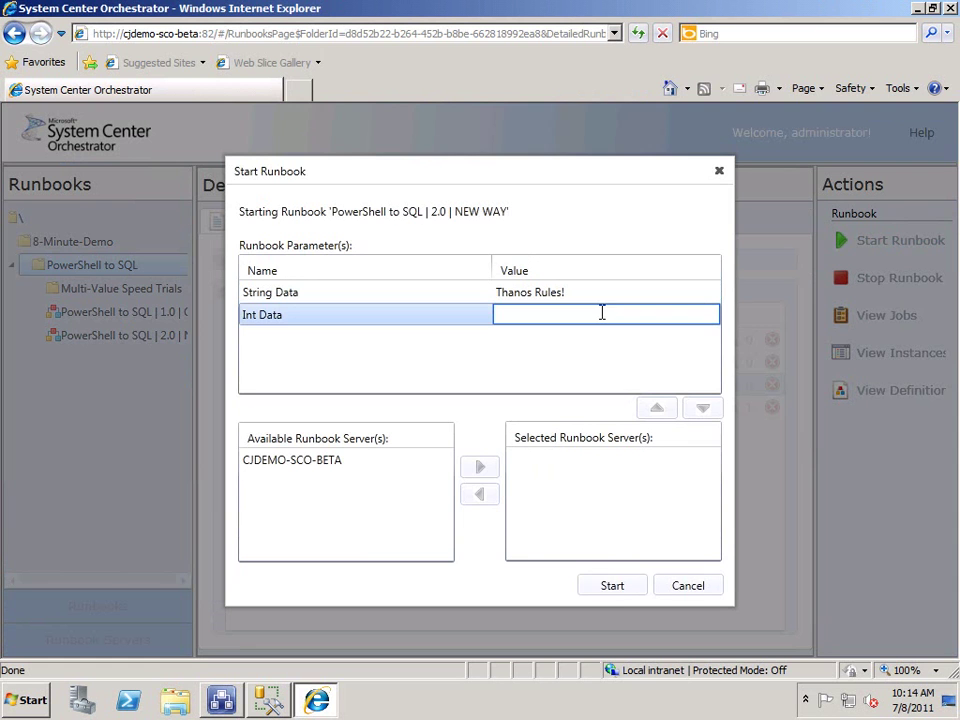
text(42)
click(619, 588)
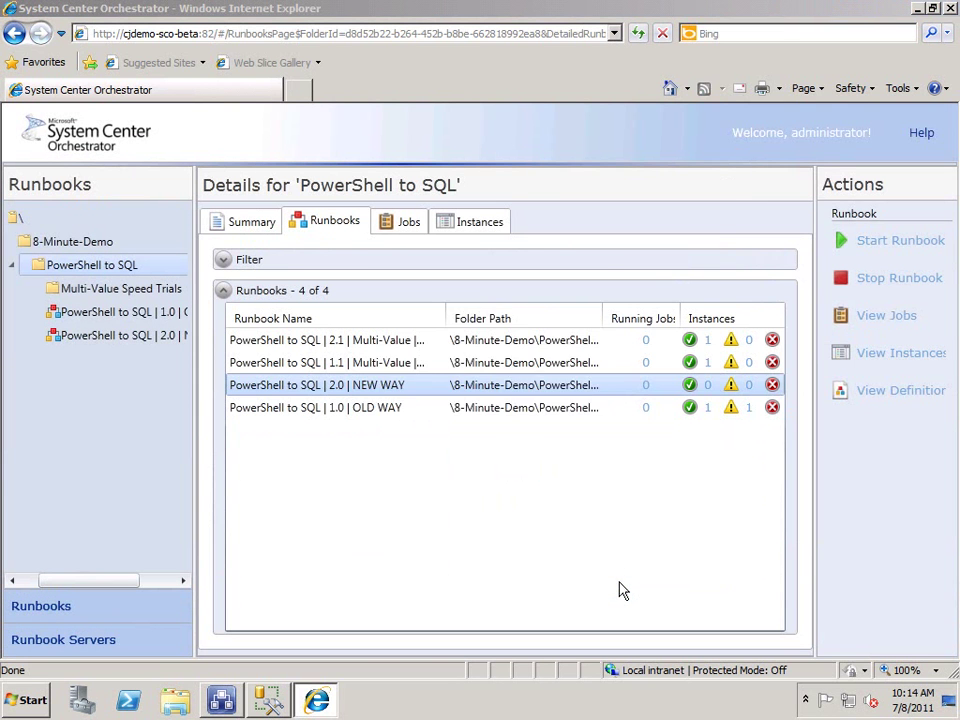
click(553, 396)
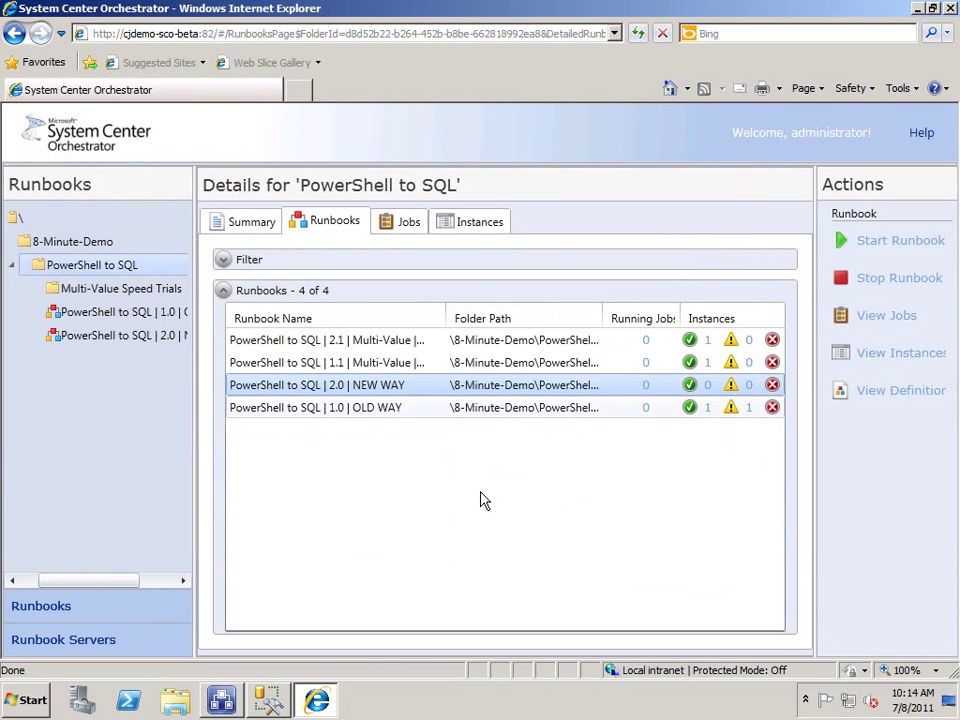
- Refresh the Runbook Designer log to see the new run, then switch to SSMS
click(258, 704)
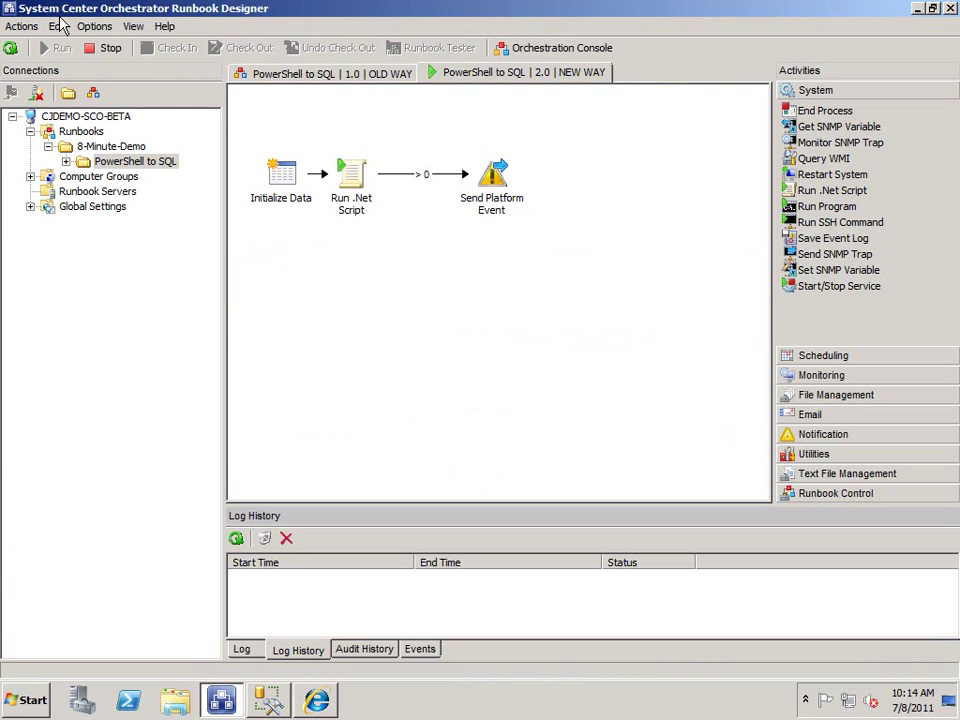
click(11, 48)
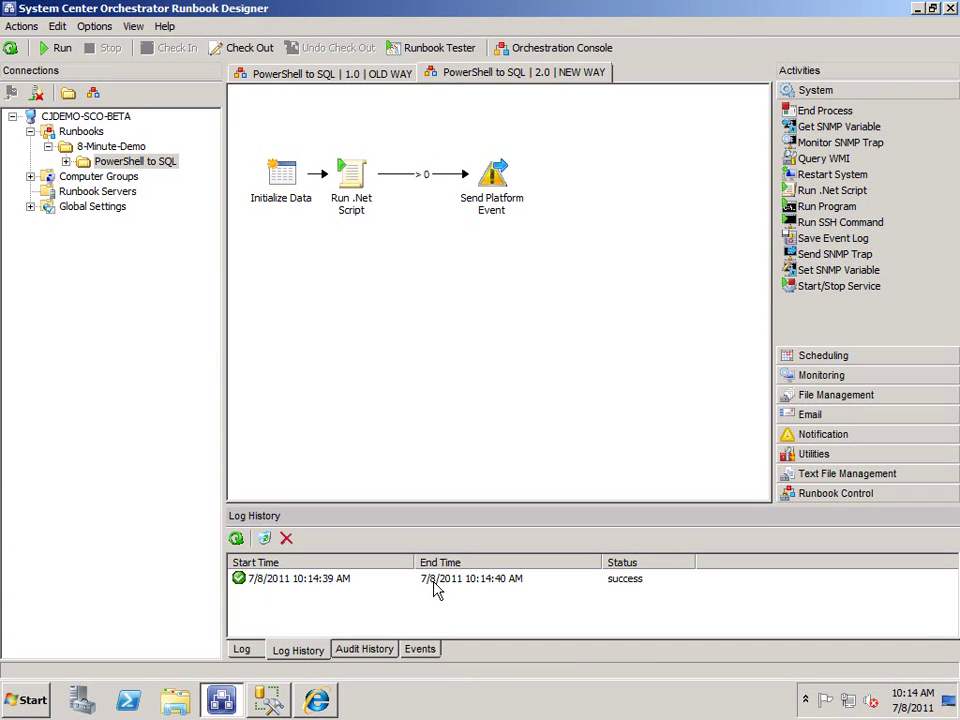
click(268, 700)
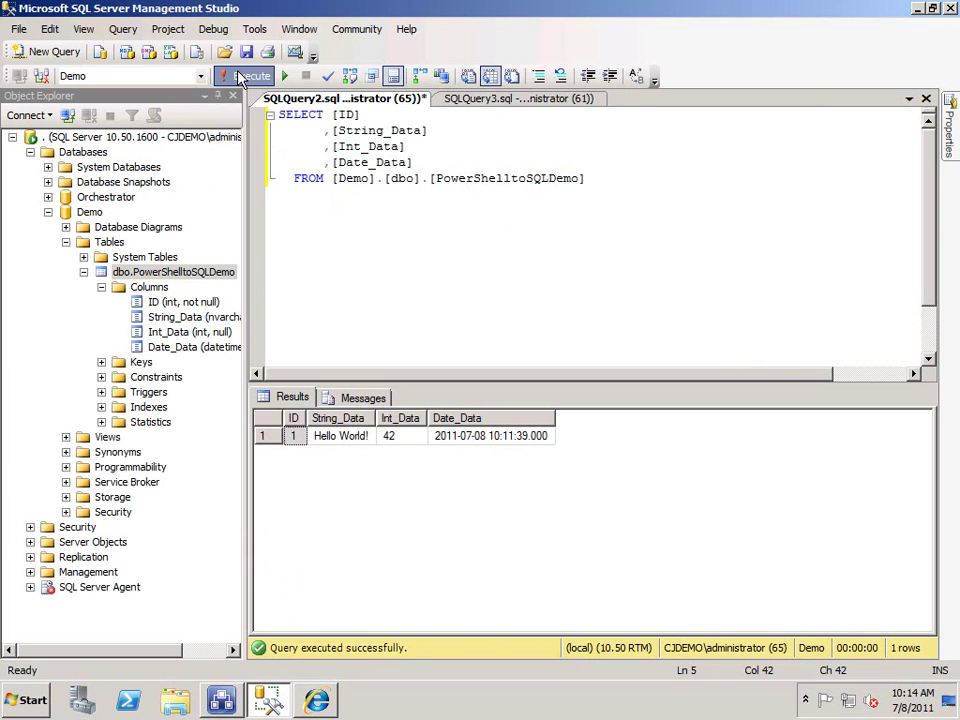
- Re-run the SELECT query to show the second row (Thanos Rules!, 42), then return to Runbook Designer
click(245, 76)
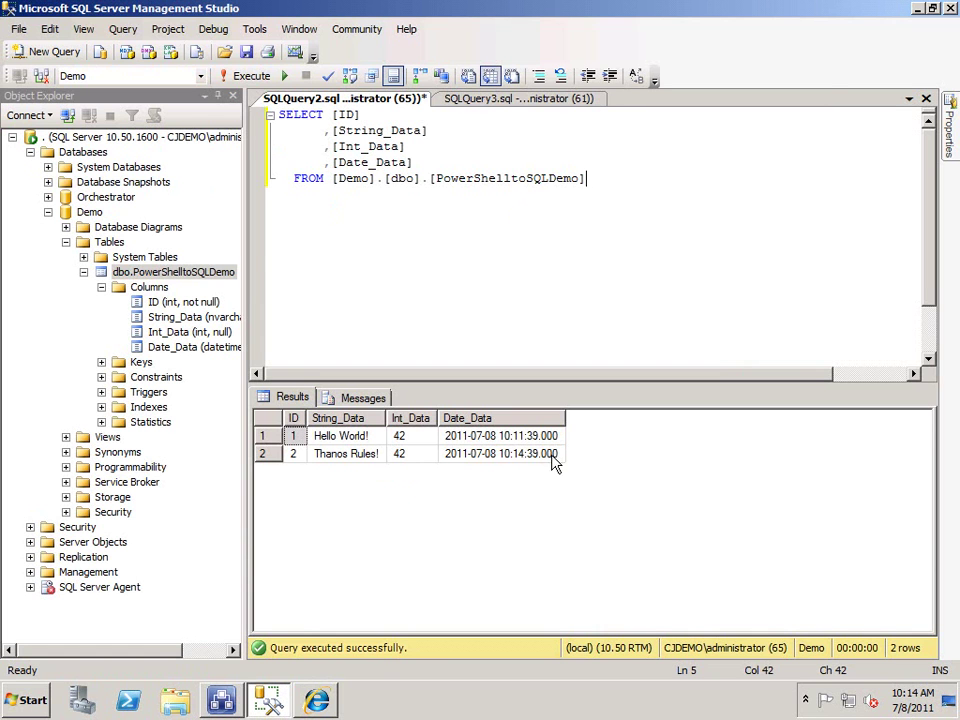
click(224, 706)
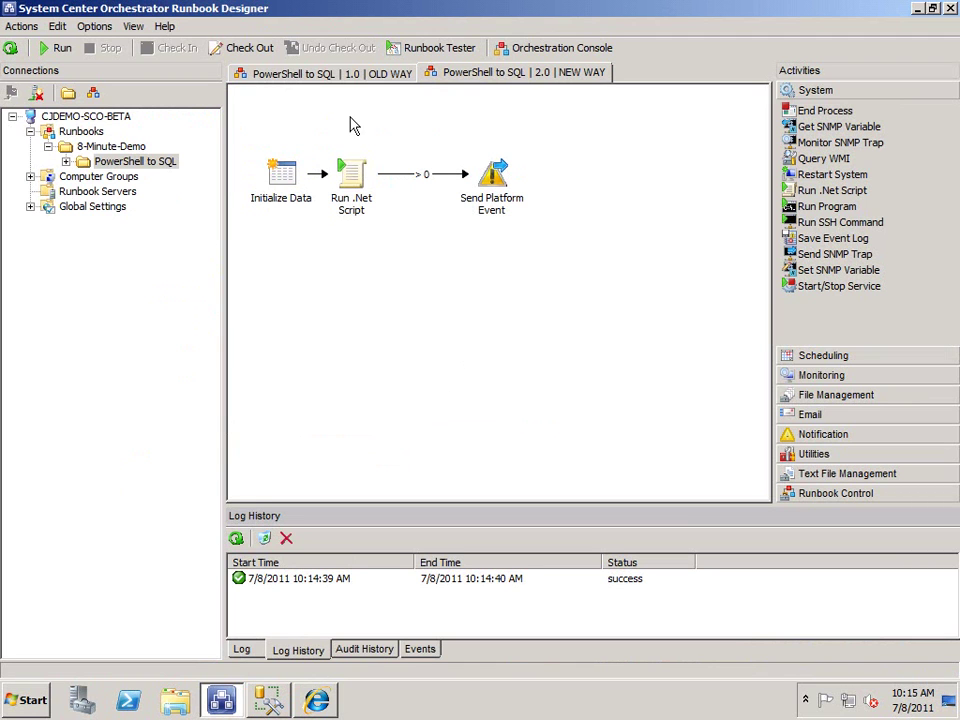
click(373, 76)
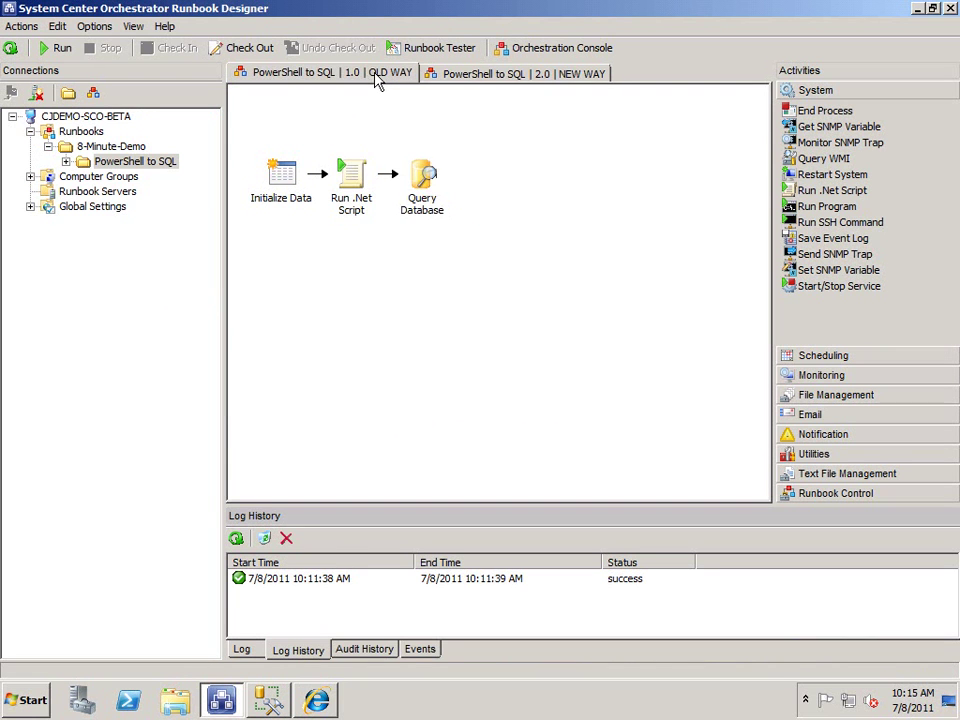
drag(433, 244, 322, 162)
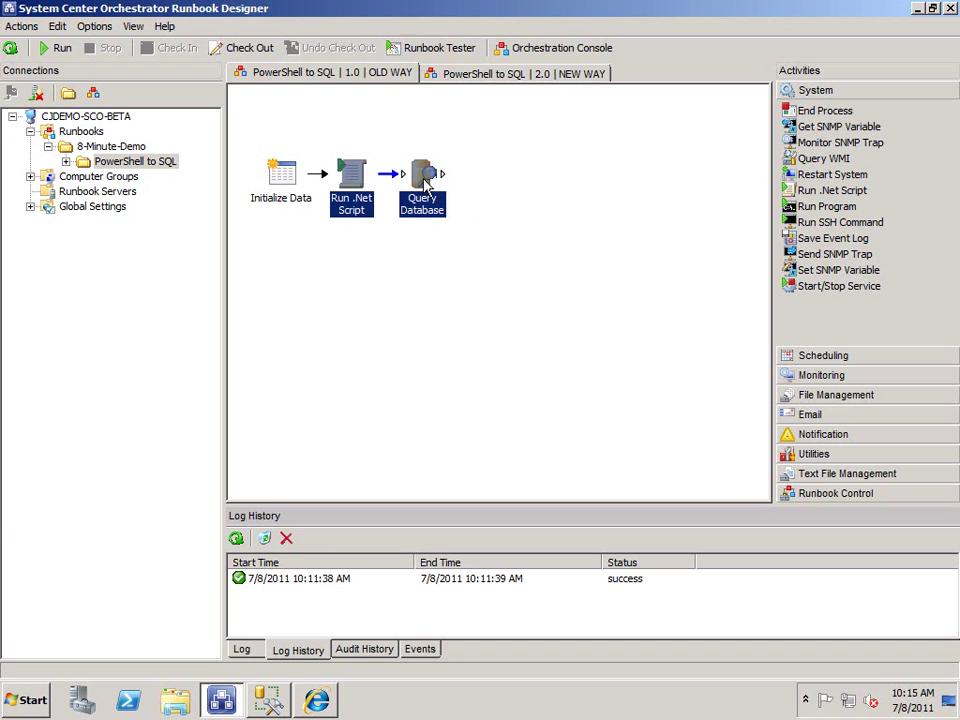
click(424, 334)
click(450, 80)
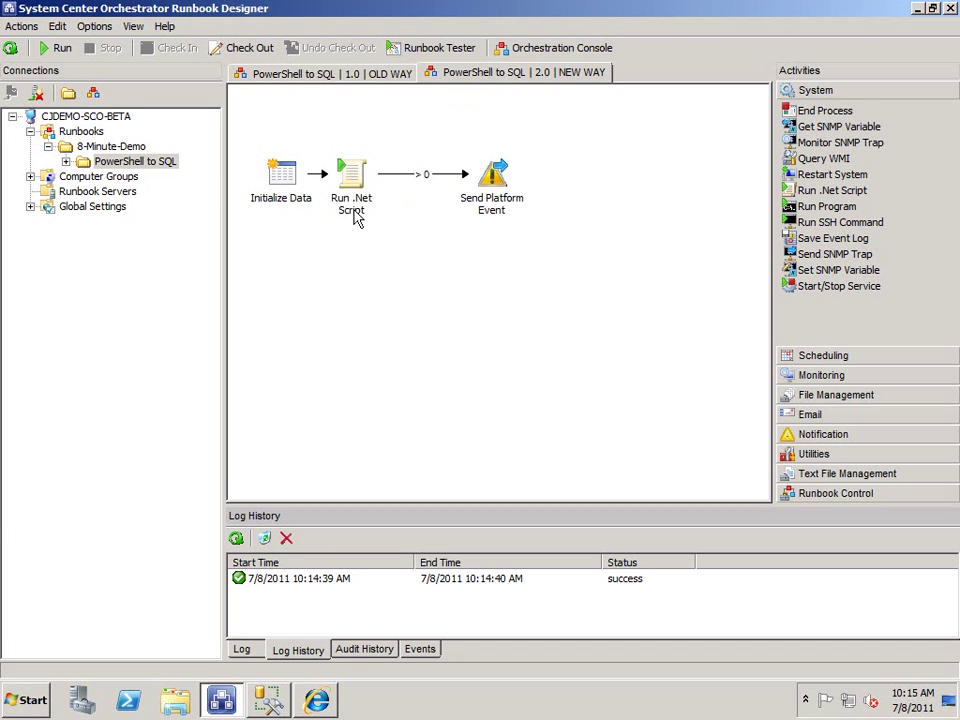
click(352, 180)
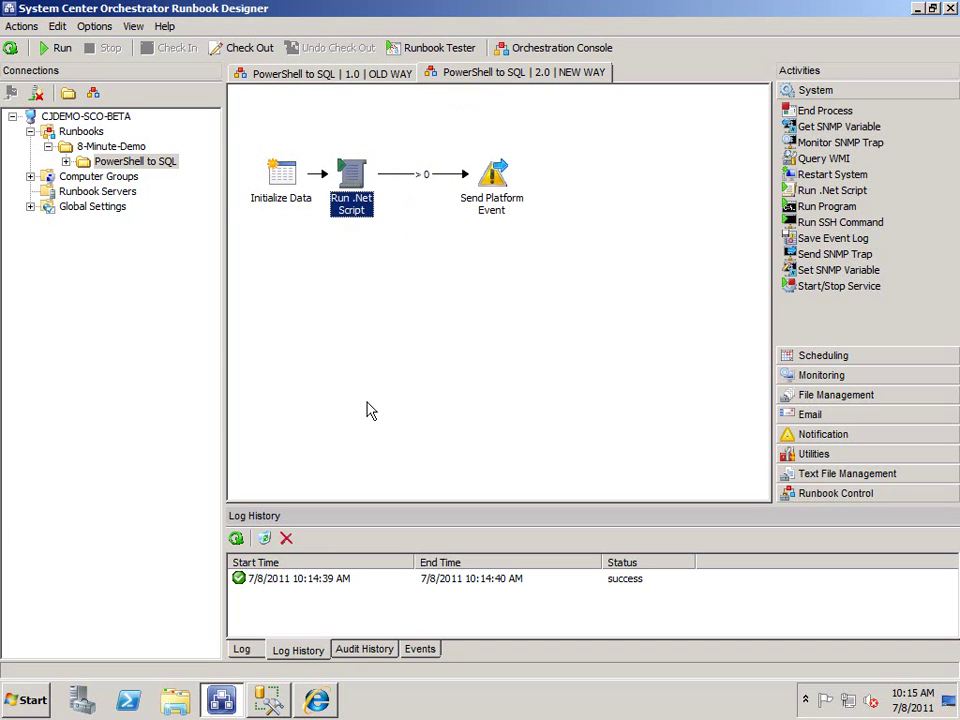
double_click(362, 178)
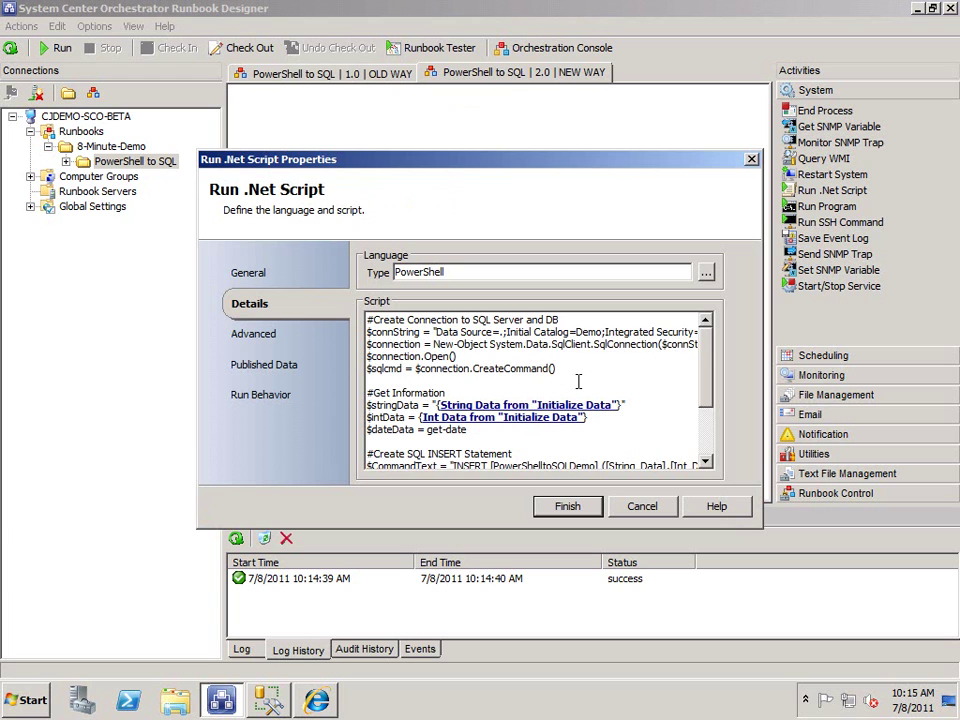
key(ctrl+shift+Home)
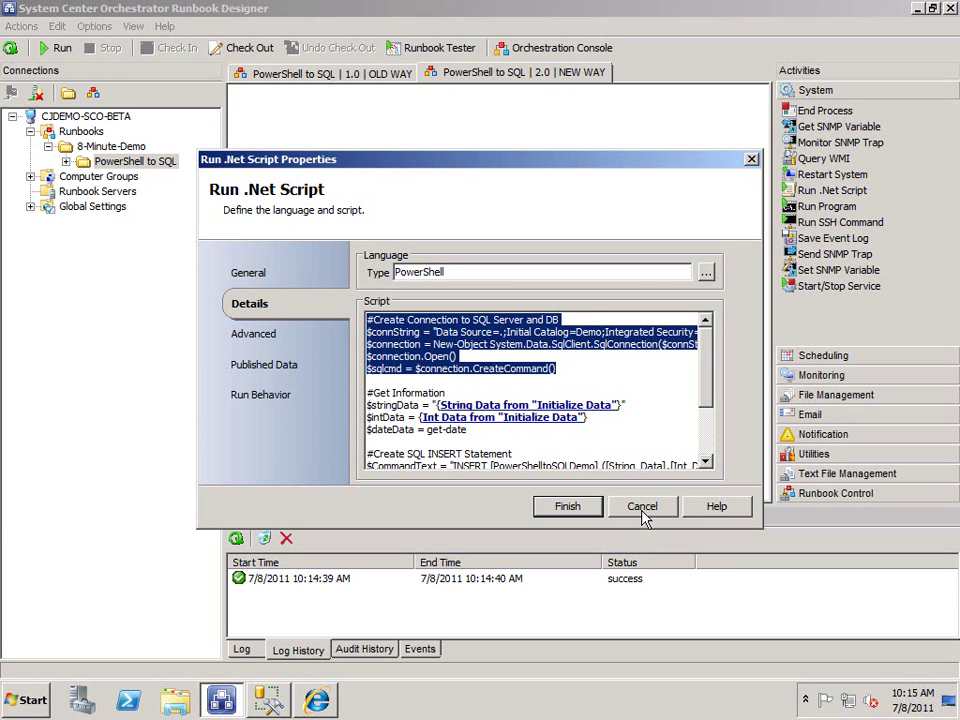
scroll(610, 394, down, 2)
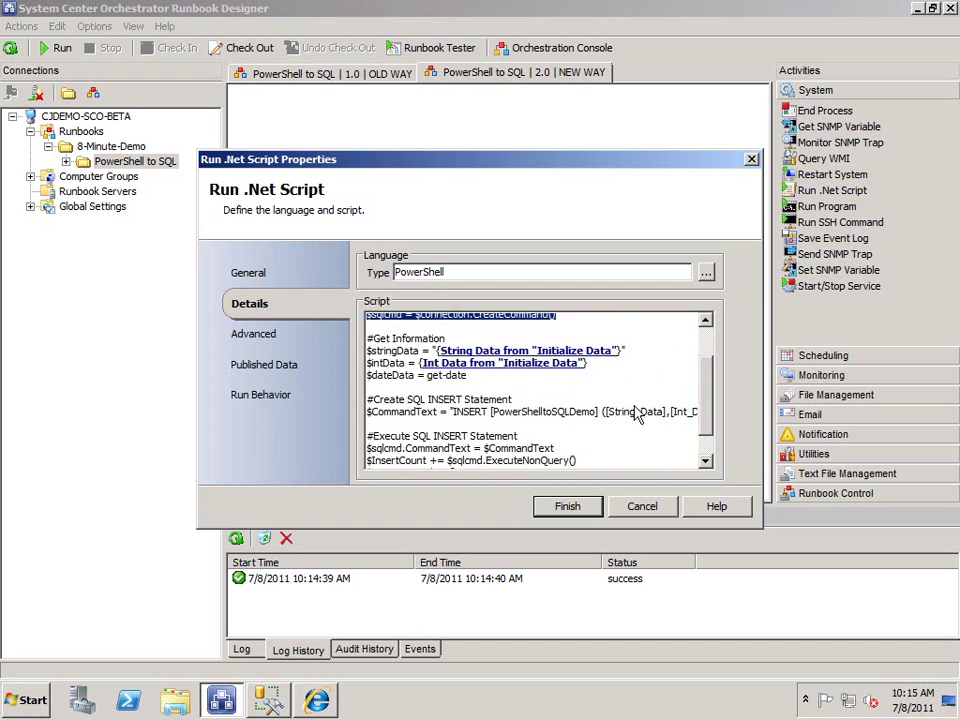
click(630, 508)
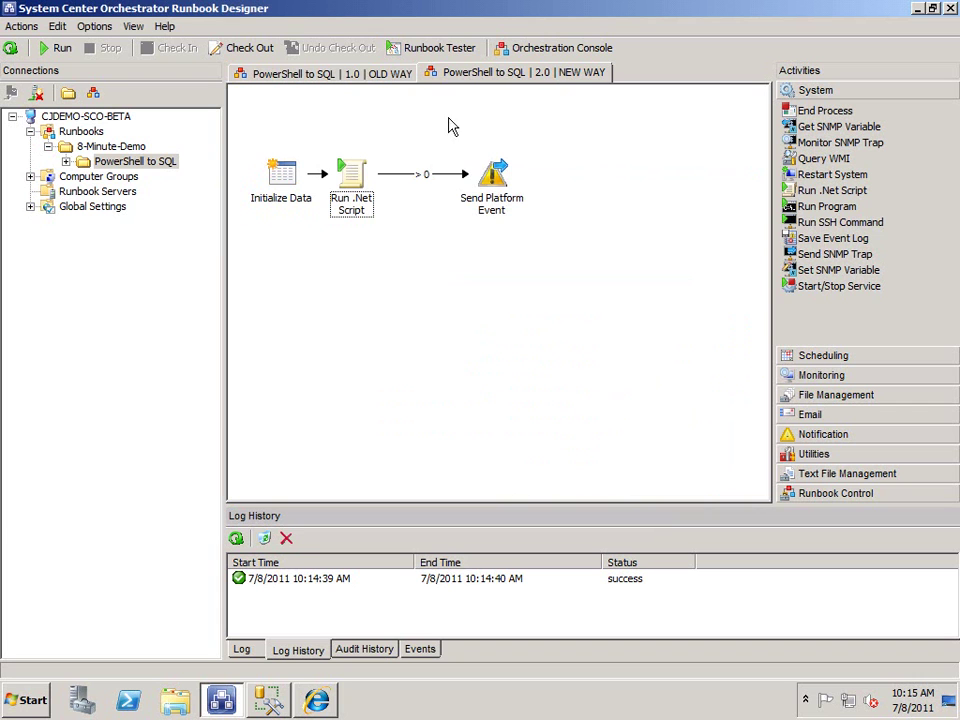
- Open the Multi-Value Speed Trials runbooks under PowerShell to SQL and widen the folder pane
click(358, 74)
click(458, 76)
click(66, 161)
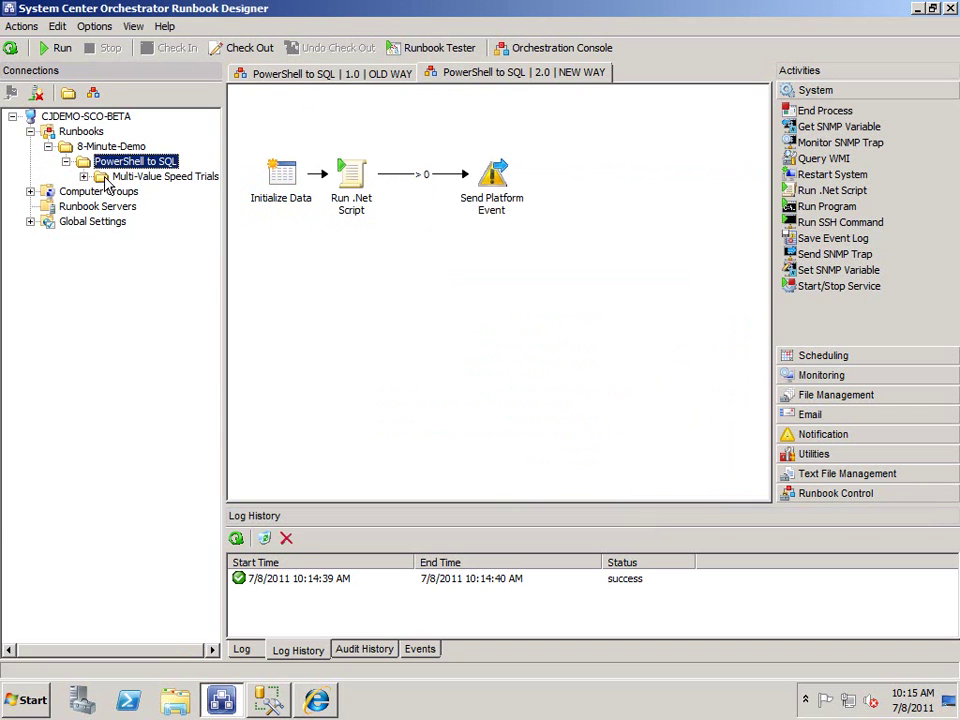
click(128, 177)
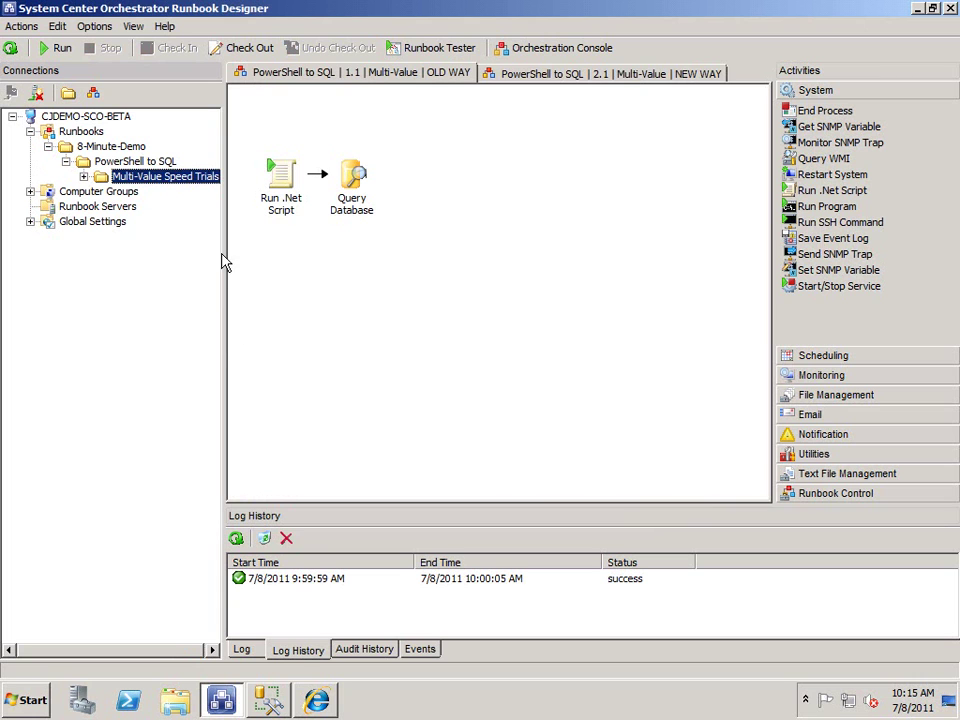
drag(223, 244, 255, 253)
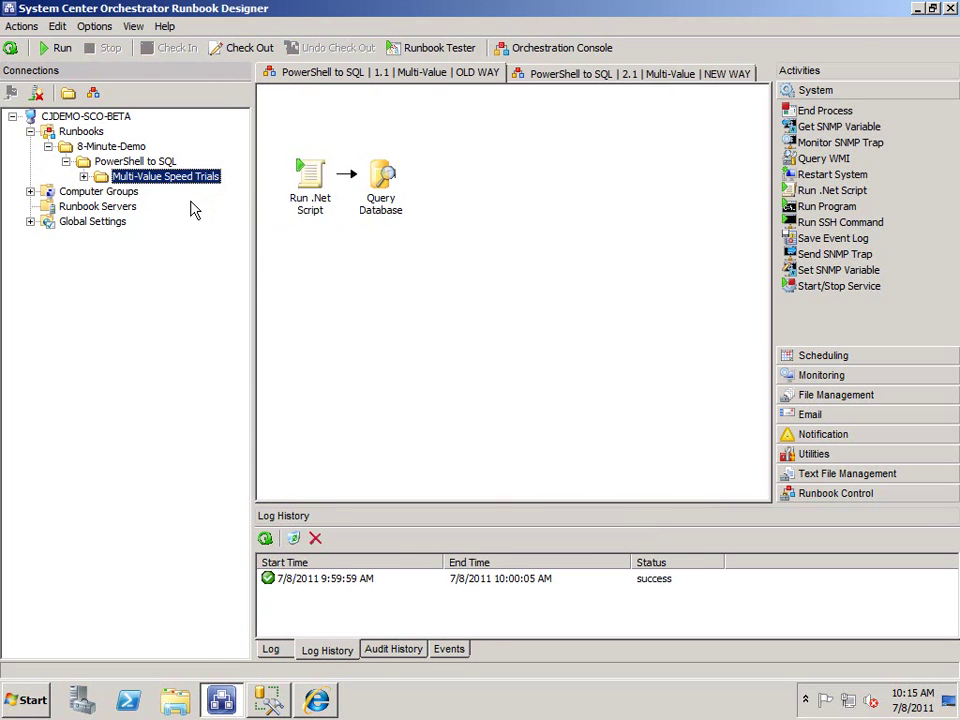
- Open the multi-value Run .Net Script properties and view its published processData variable
click(313, 180)
double_click(312, 180)
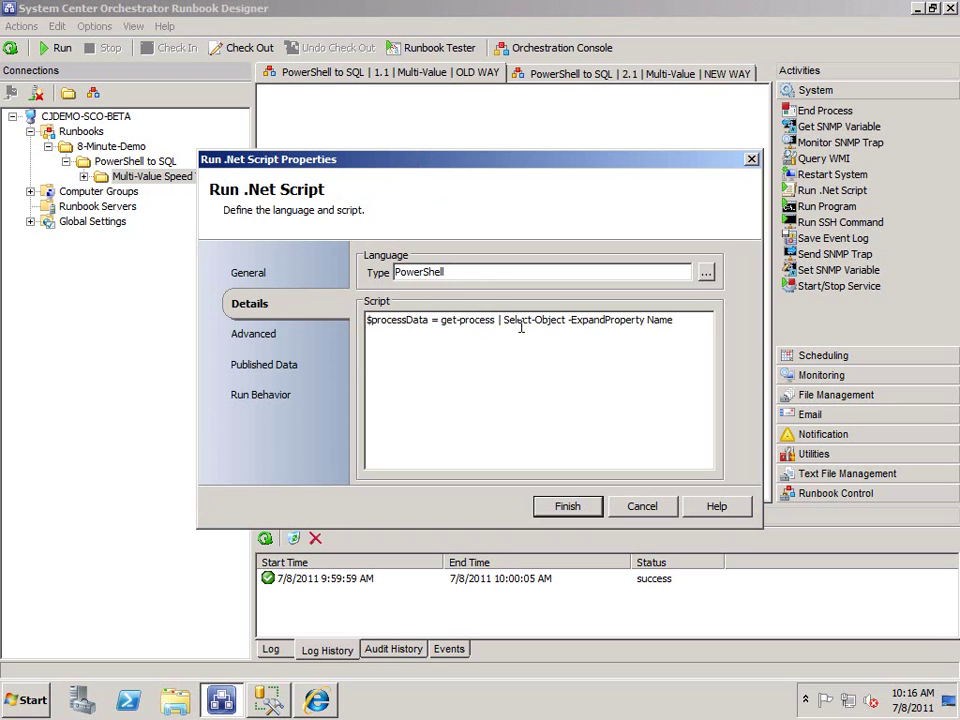
click(256, 336)
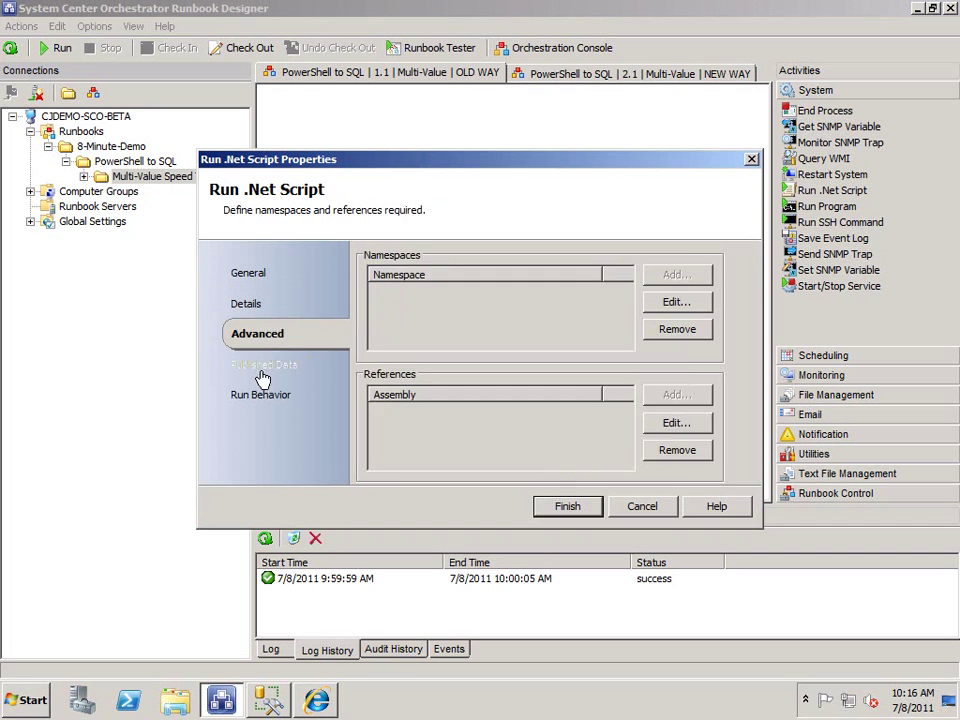
click(266, 366)
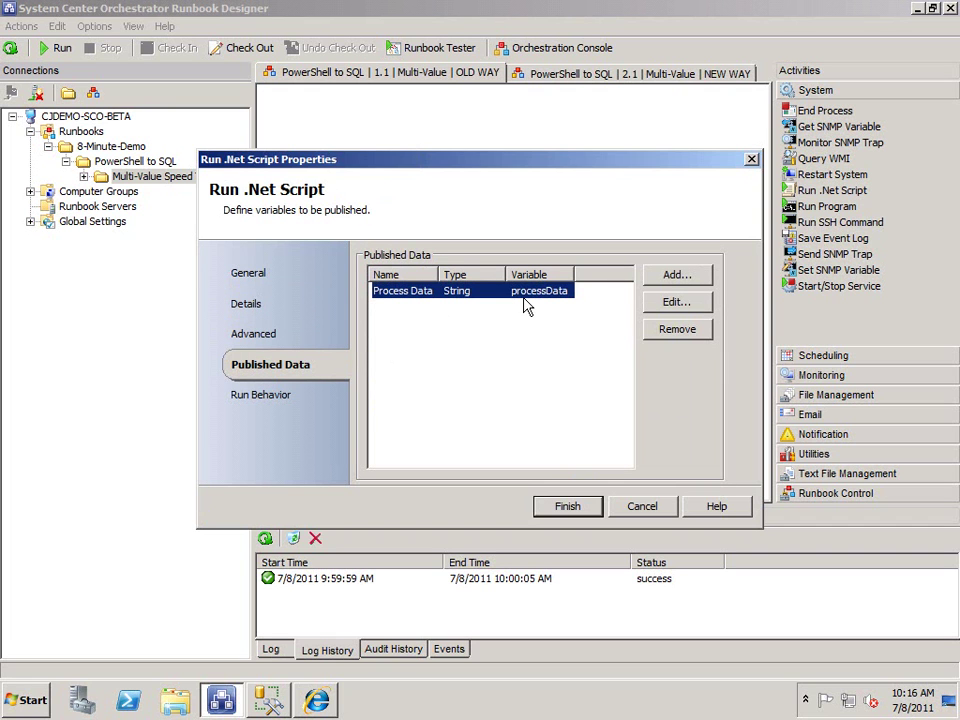
- Review the Query Database query's CURRENT_TIMESTAMP and the Run .Net Script settings, cancelling both unchanged
click(642, 506)
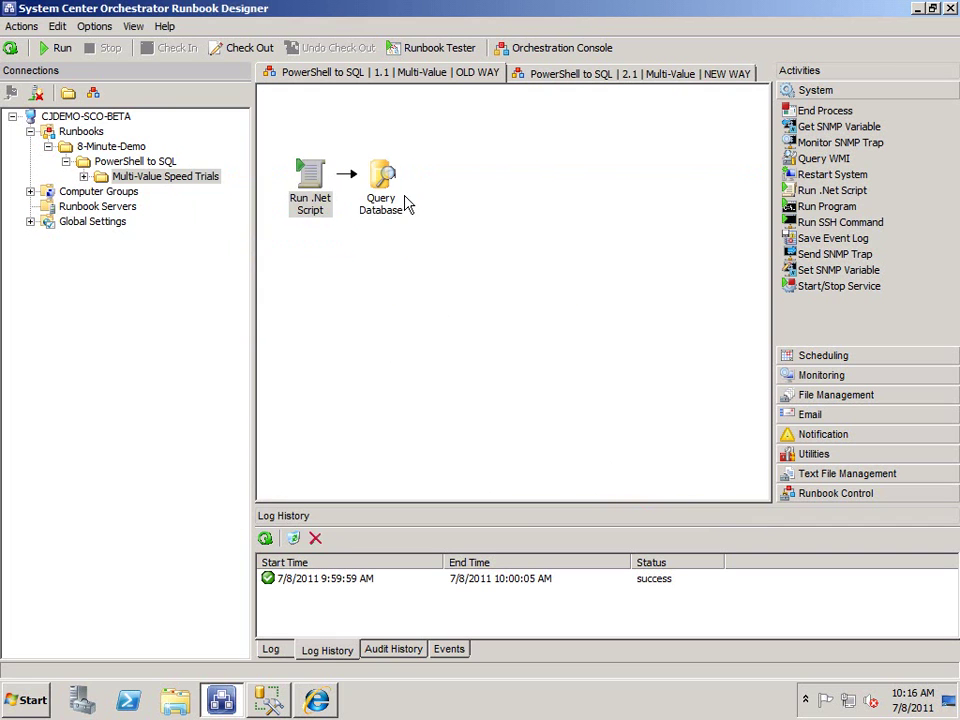
click(395, 200)
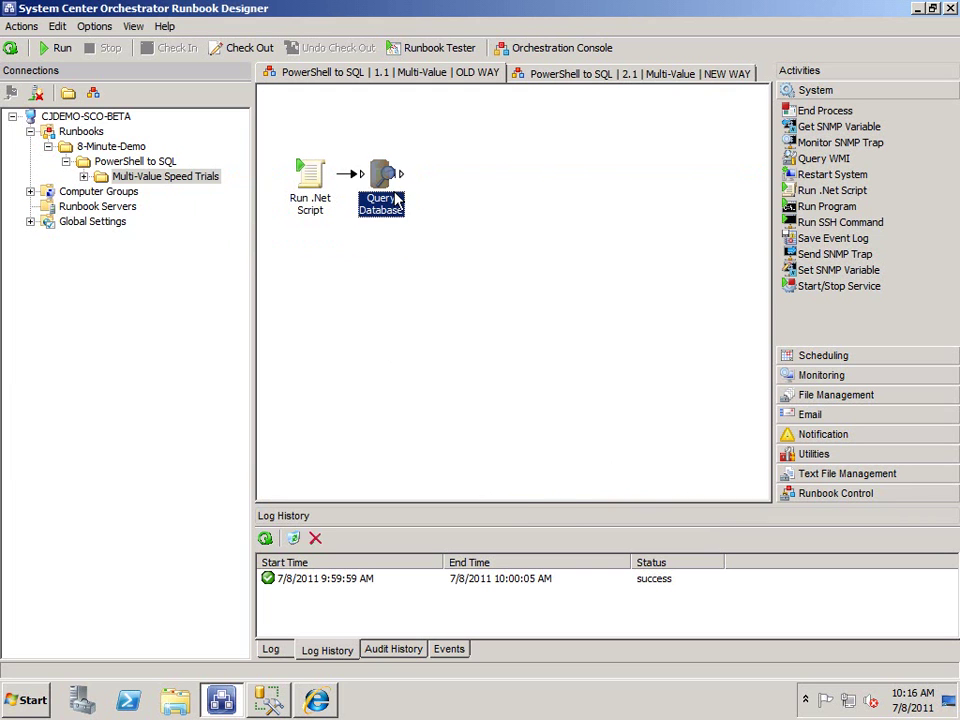
double_click(395, 200)
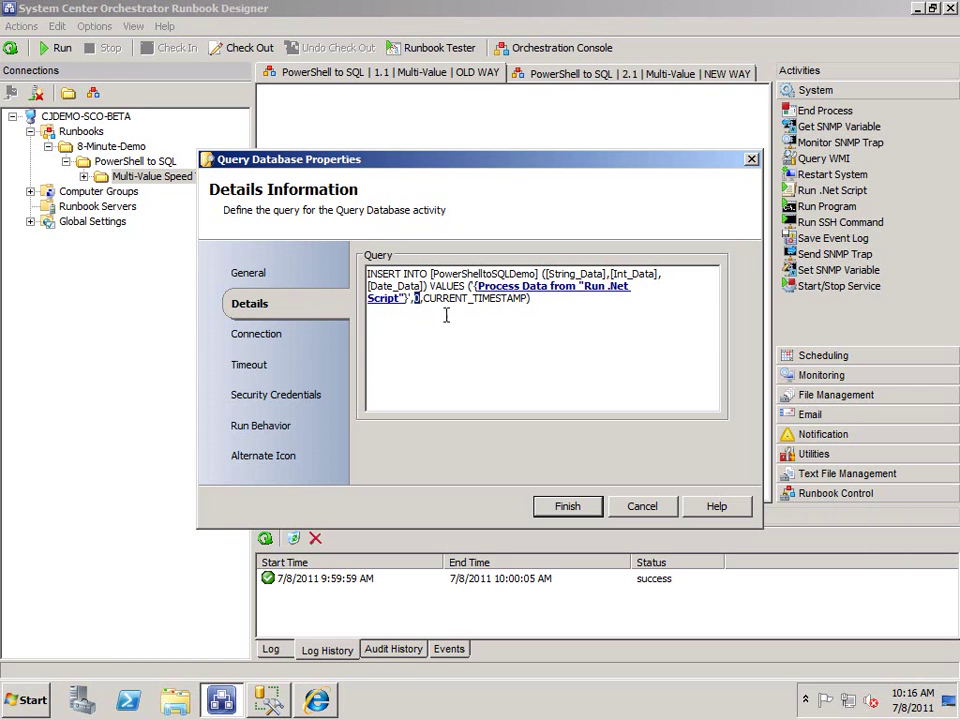
drag(424, 298, 529, 299)
click(545, 316)
click(642, 506)
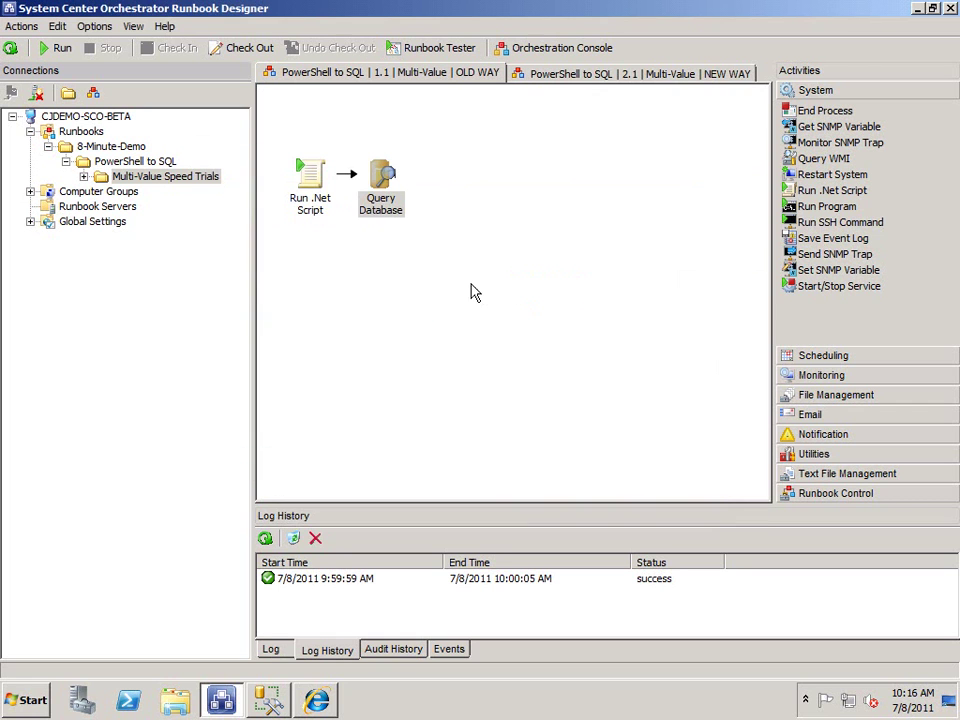
double_click(314, 188)
double_click(658, 319)
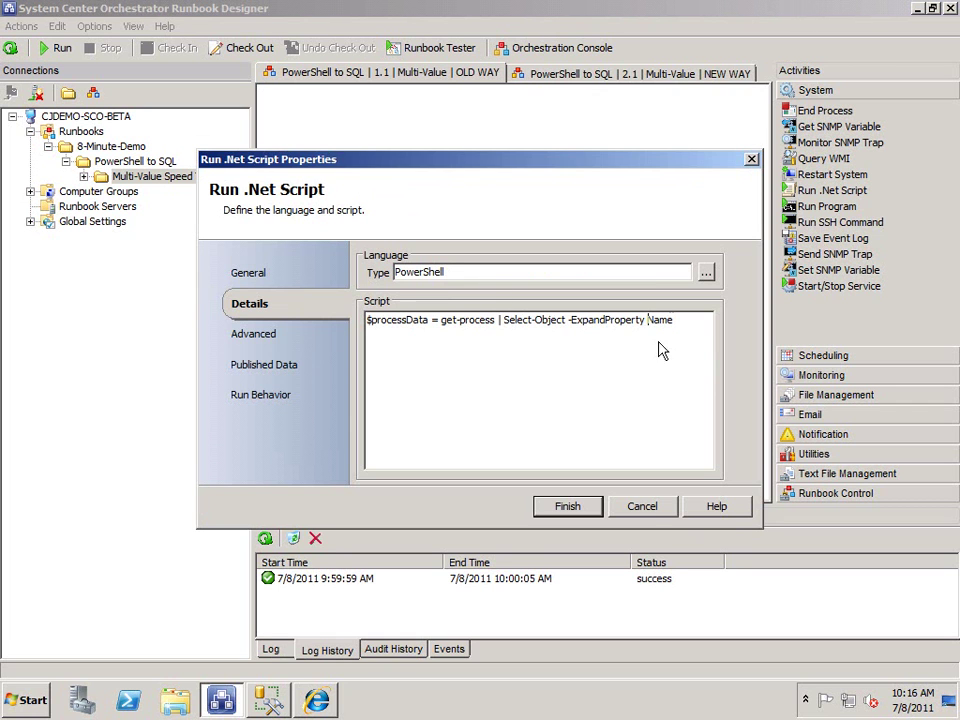
click(640, 505)
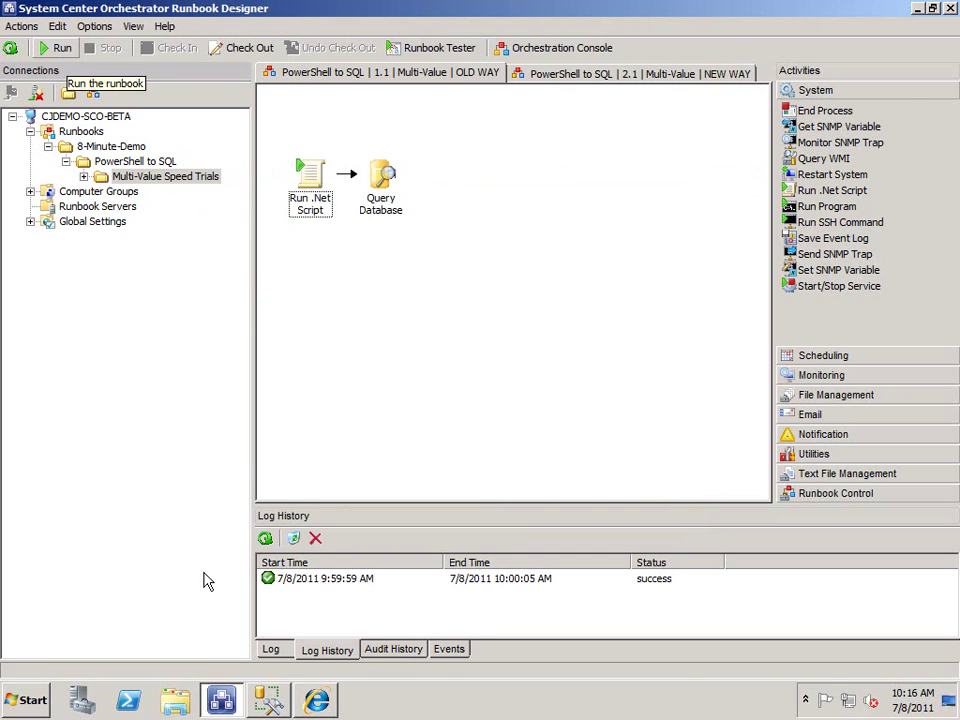
- In SSMS, rerun the SELECT on PowerShelltoSQLDemo to confirm the table has 0 rows
key(alt+Tab)
click(330, 98)
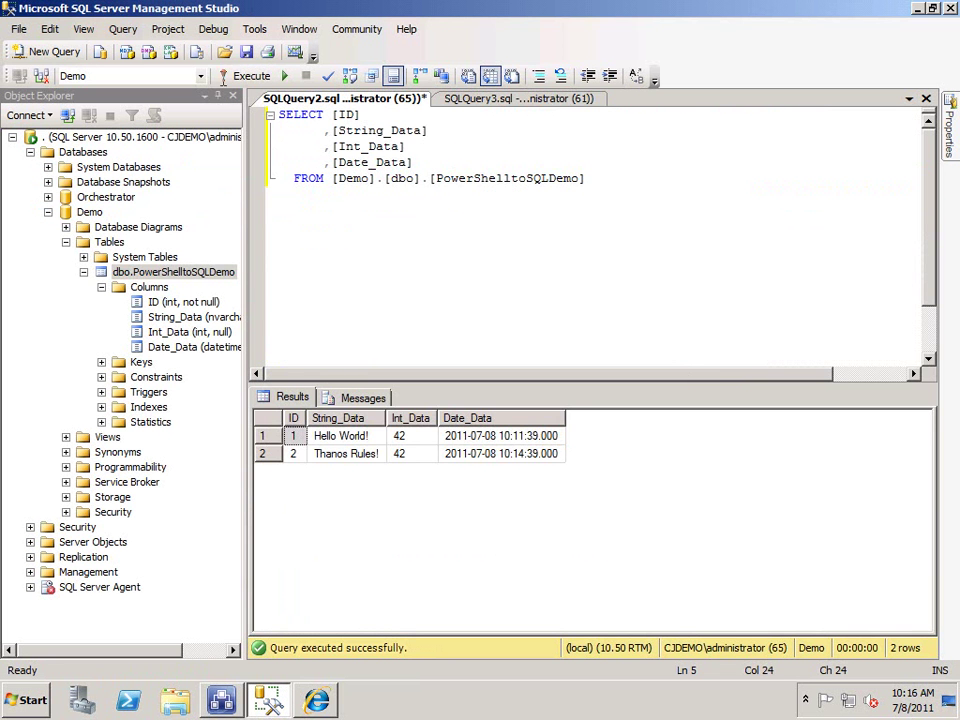
click(246, 80)
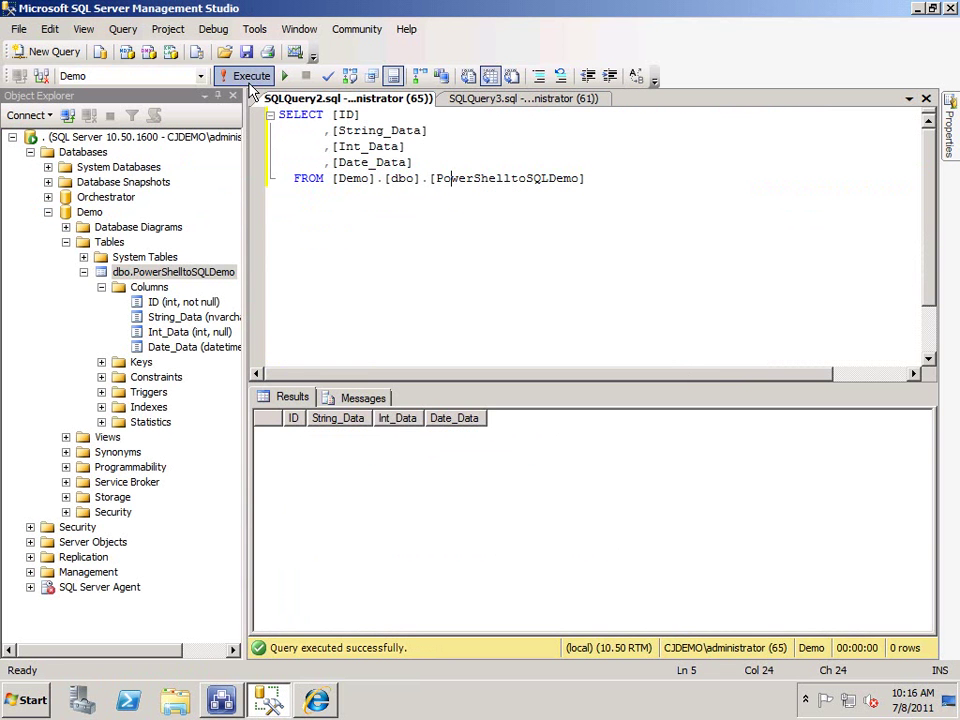
click(264, 701)
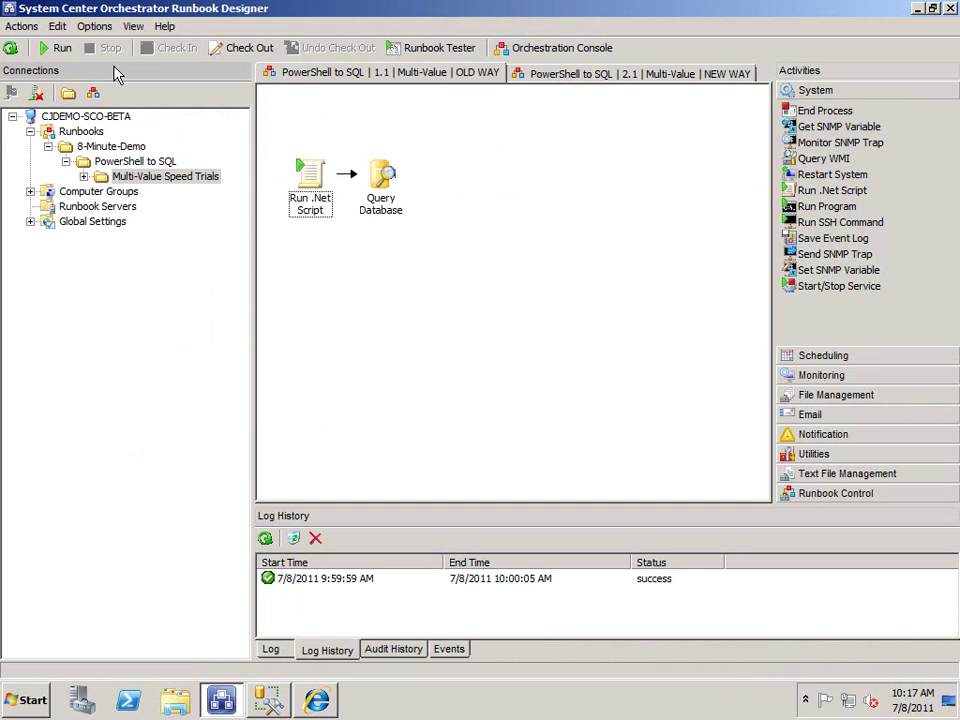
- Run the OLD WAY runbook and refresh the log until the 10:17:04 run shows success
click(58, 47)
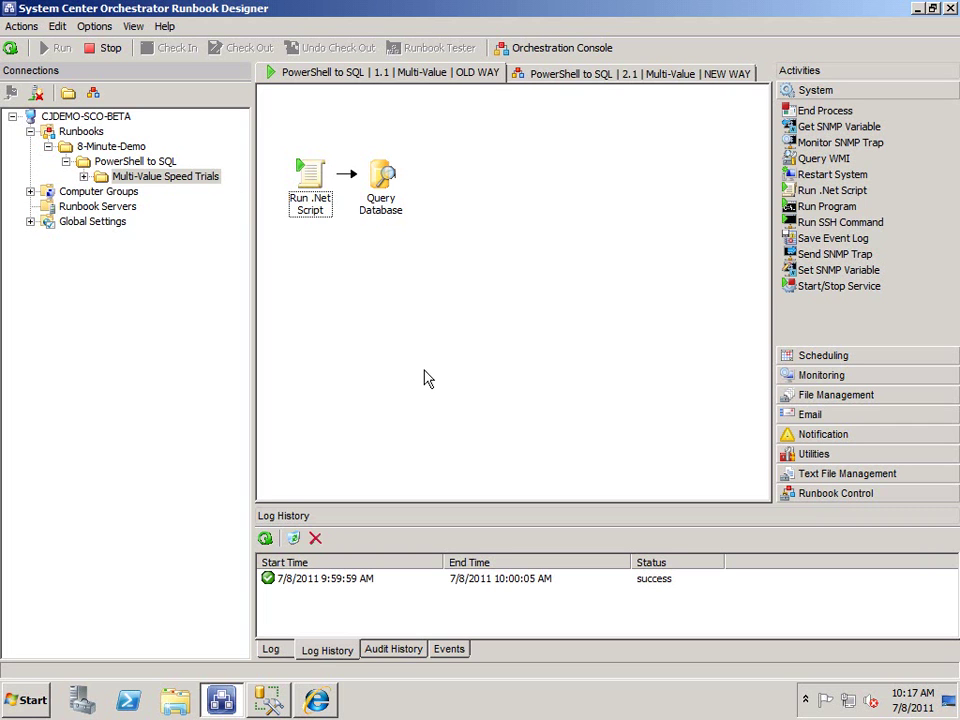
click(10, 48)
click(10, 48)
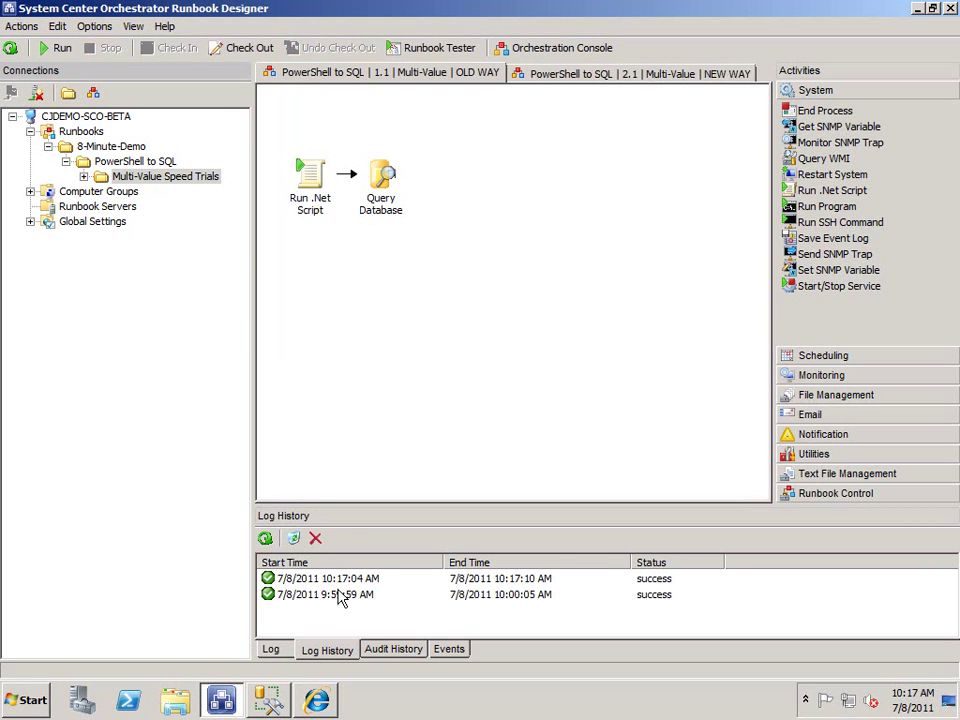
double_click(514, 582)
click(378, 268)
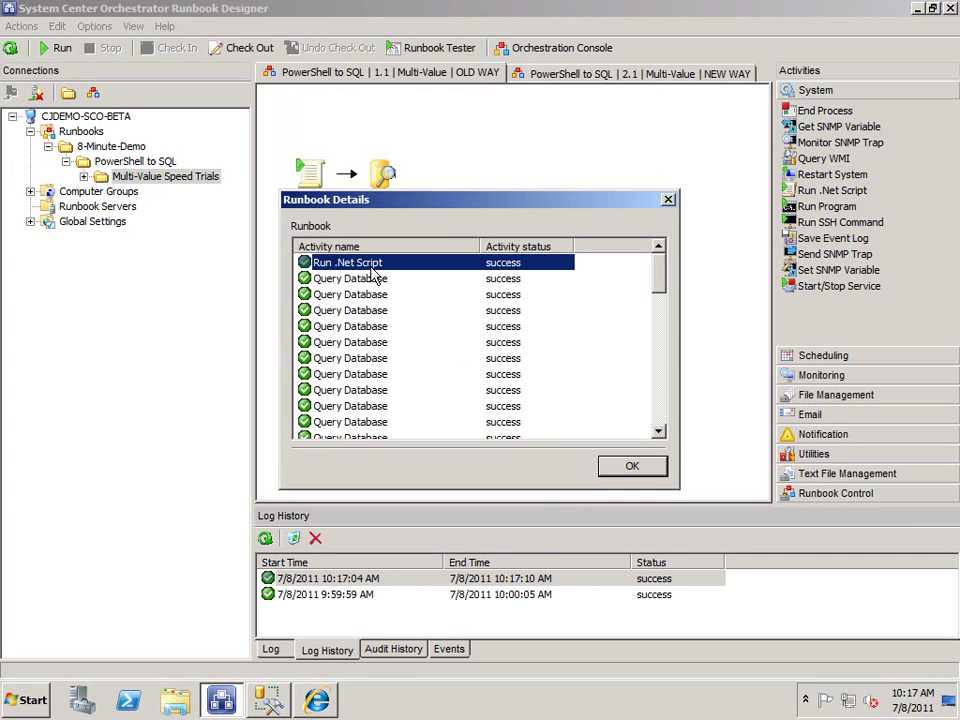
click(390, 295)
scroll(396, 302, down, 5)
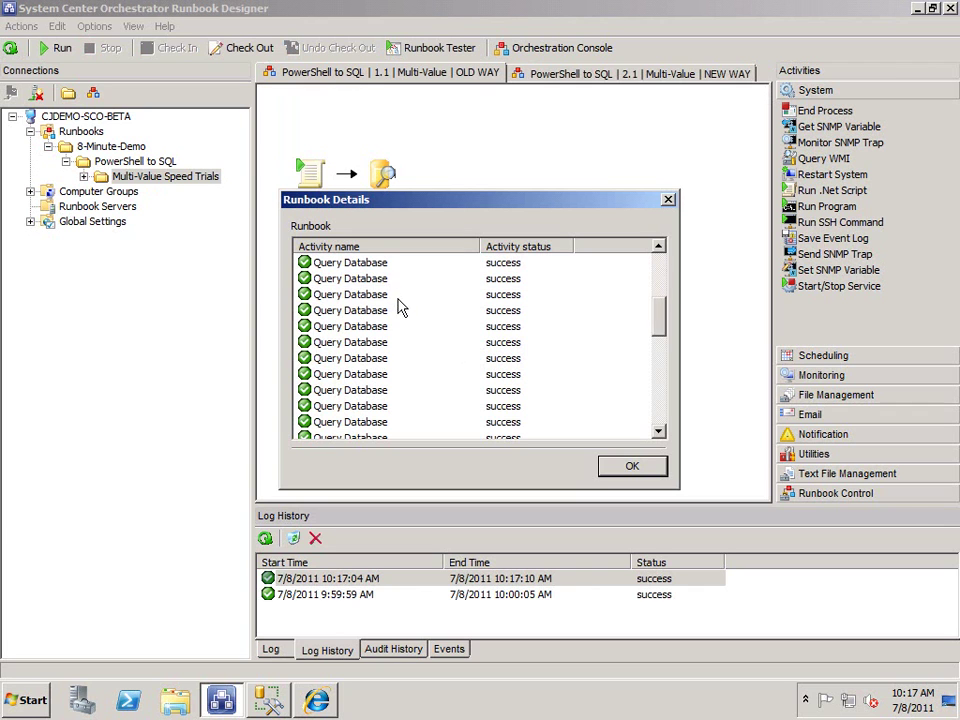
scroll(401, 311, down, 5)
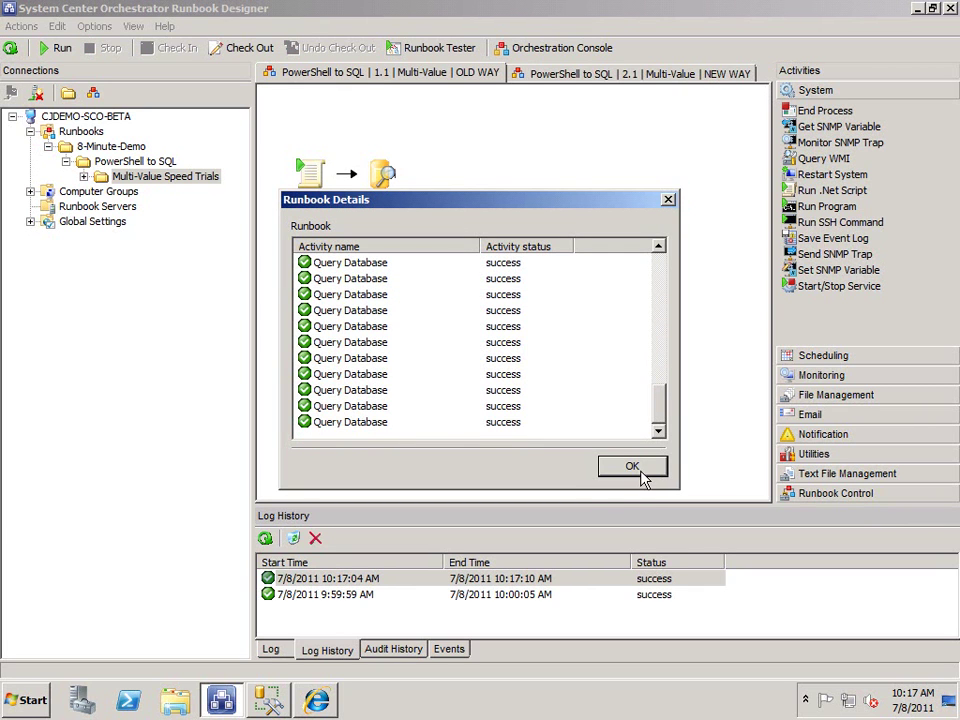
click(398, 406)
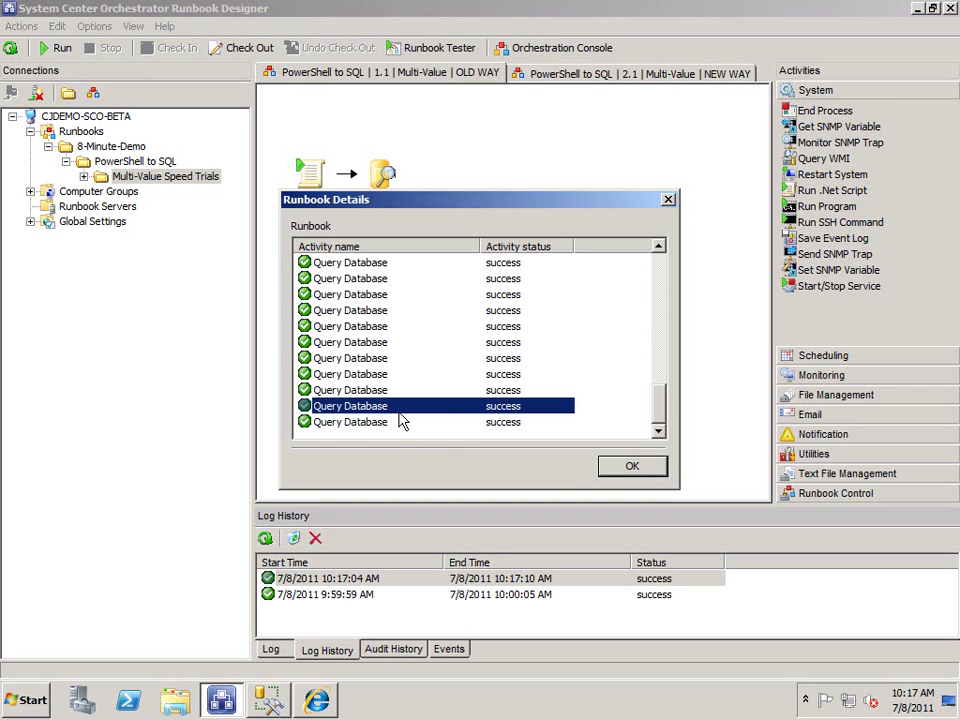
click(391, 422)
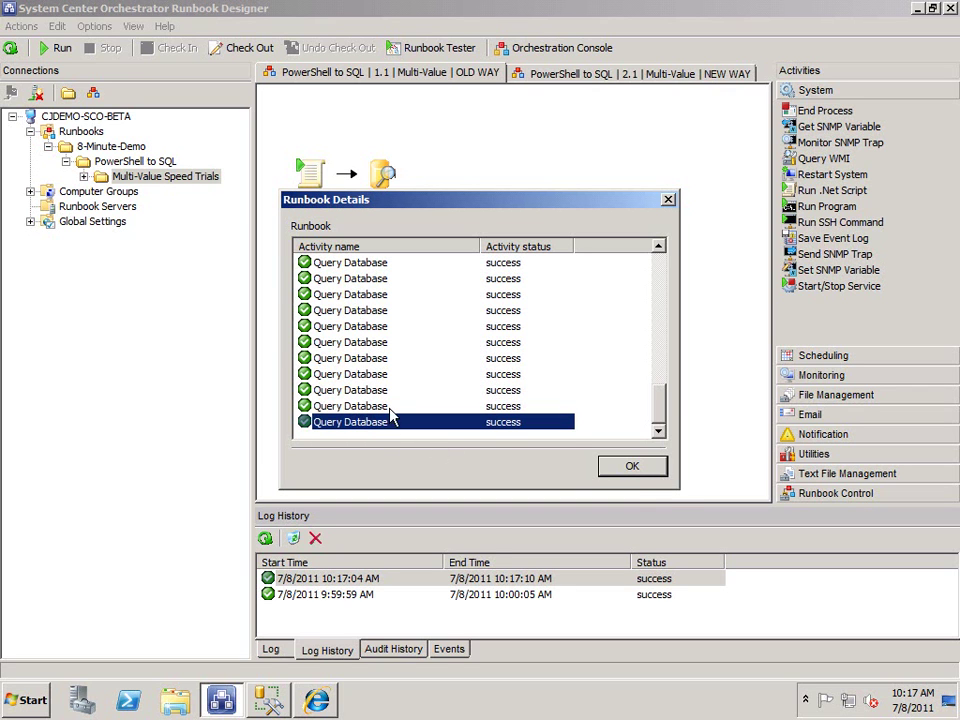
click(643, 472)
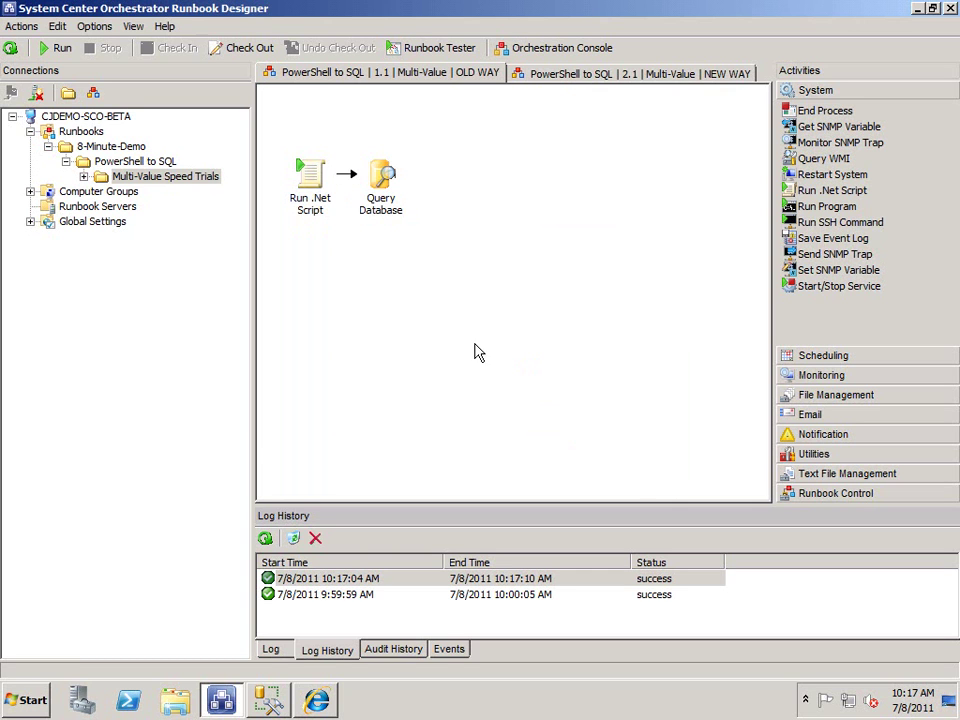
- Open the NEW WAY Run .Net Script in the expanded editor, enlarged so the INSERT line fits
click(560, 75)
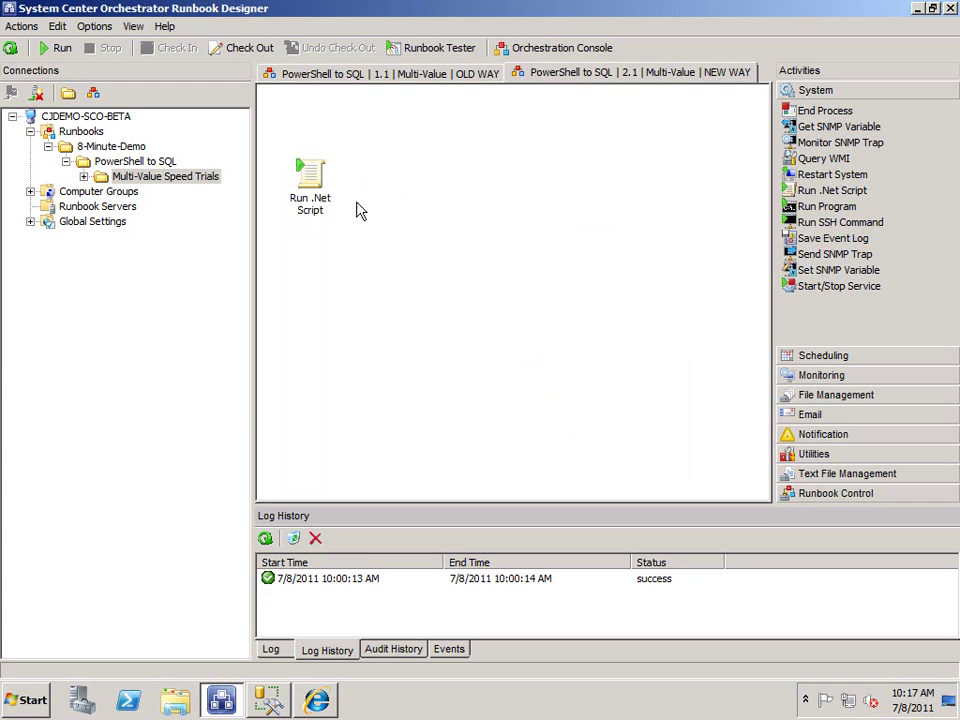
double_click(306, 180)
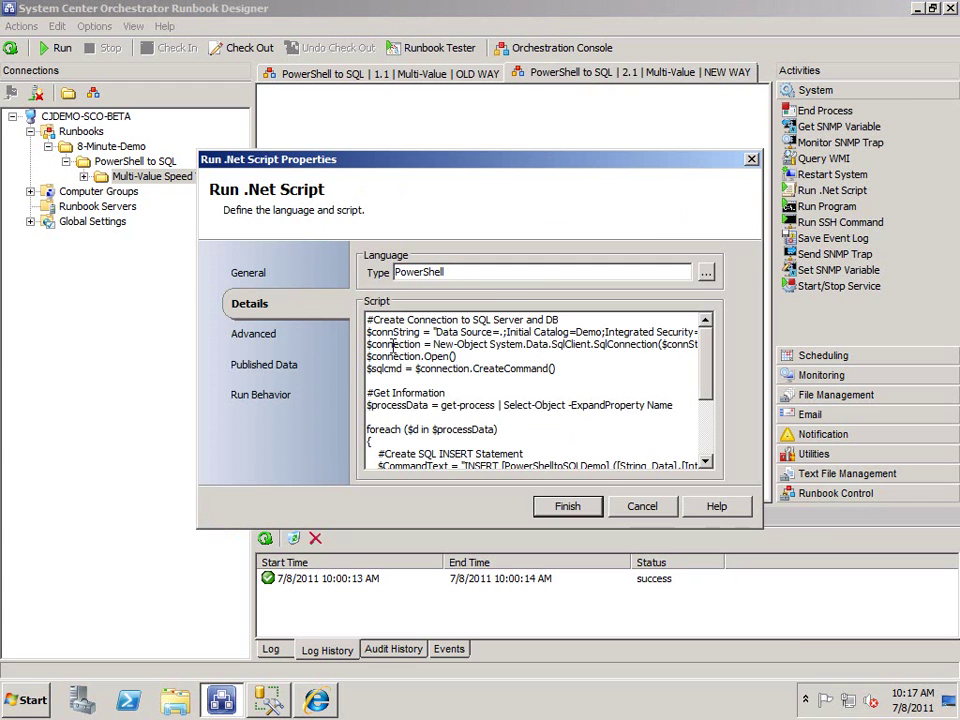
right_click(403, 349)
click(430, 477)
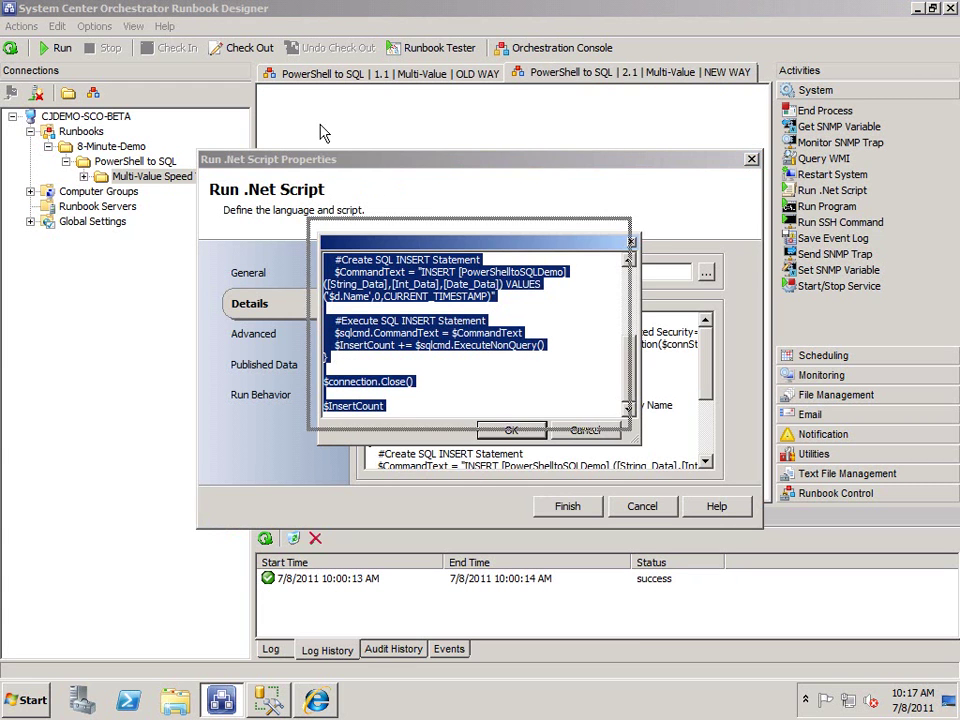
drag(321, 193, 258, 60)
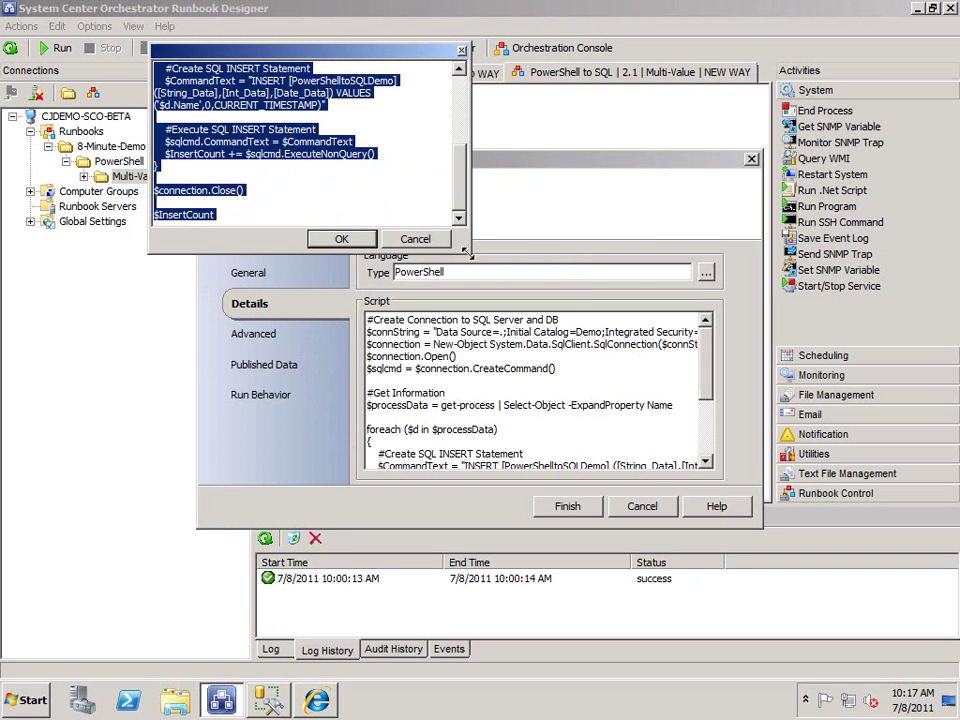
drag(469, 249, 786, 609)
click(468, 200)
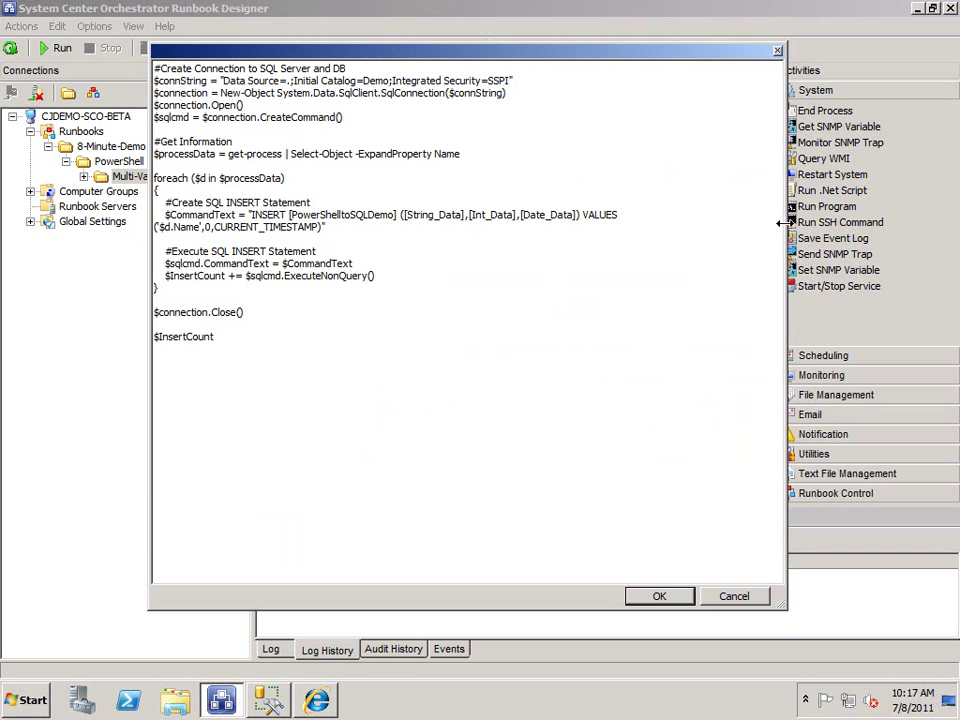
drag(785, 223, 831, 223)
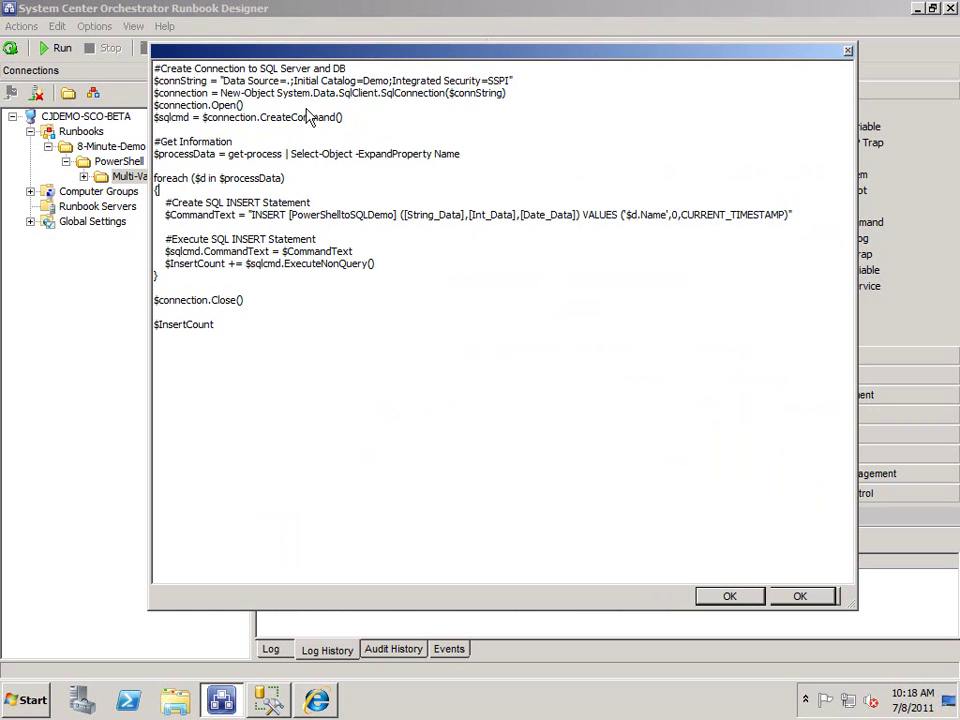
- Review the script's connection-setup and get-process lines, then close the expanded editor
drag(342, 118, 118, 38)
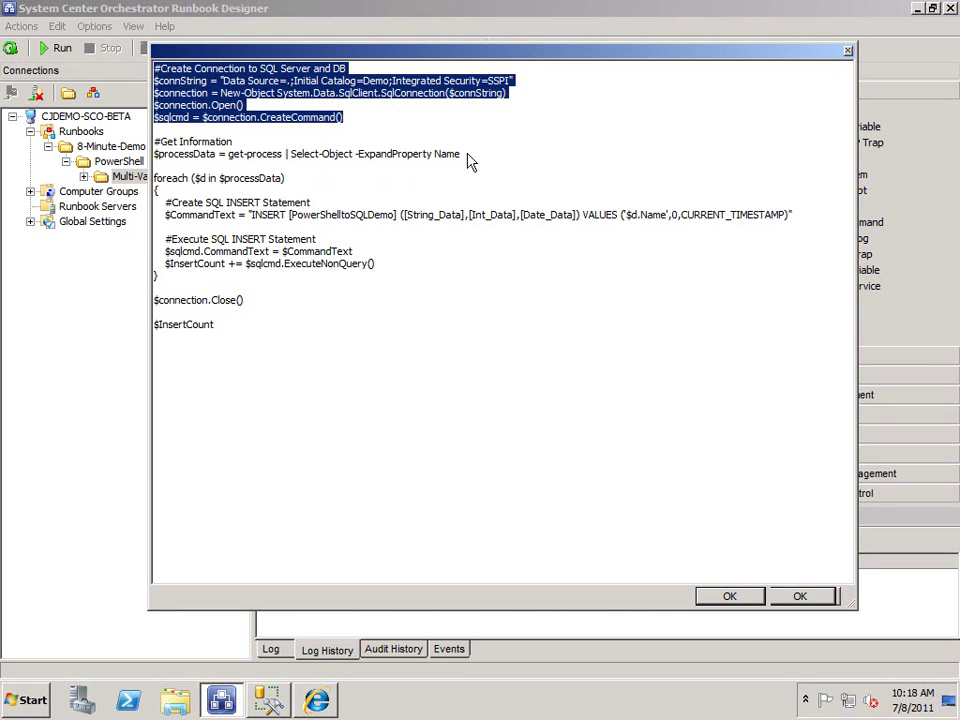
drag(462, 155, 141, 162)
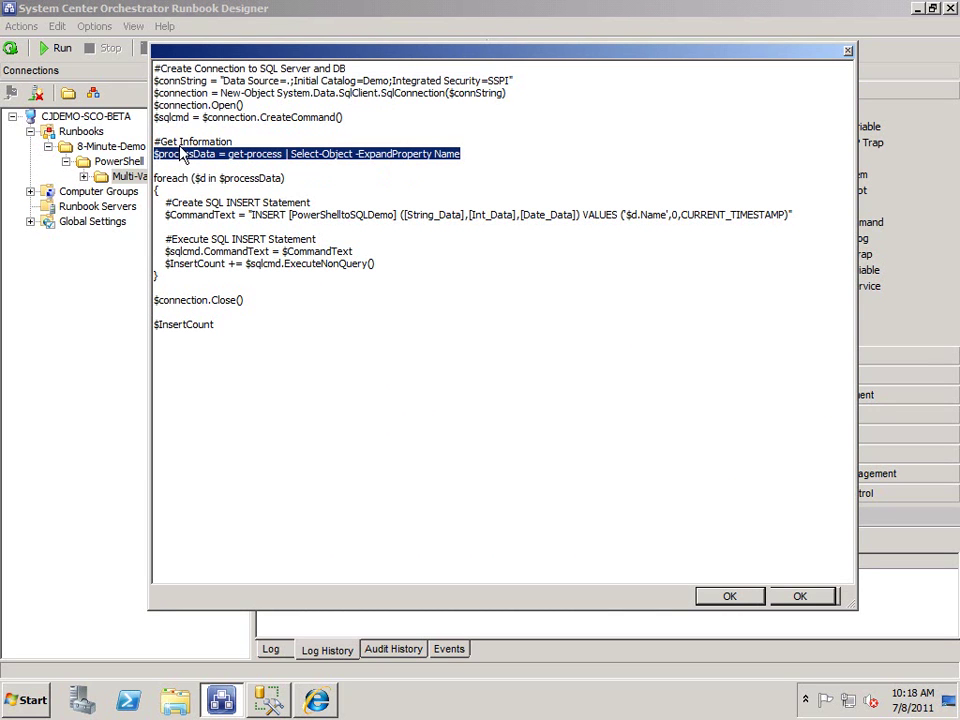
click(186, 166)
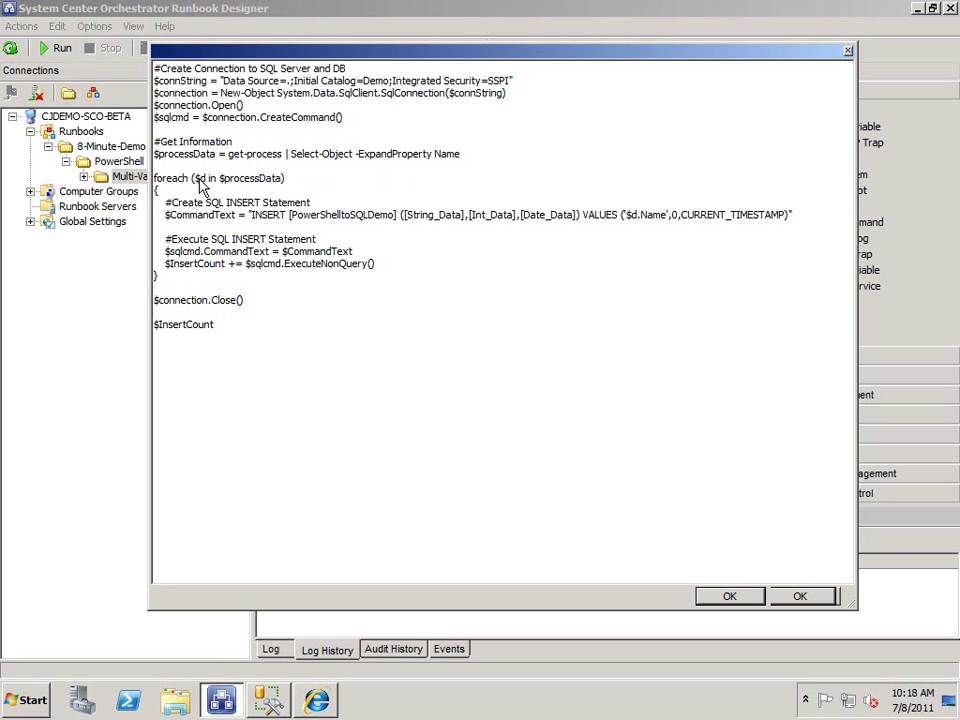
key(Right)
key(Right)
key(Right)
key(Right)
key(Right)
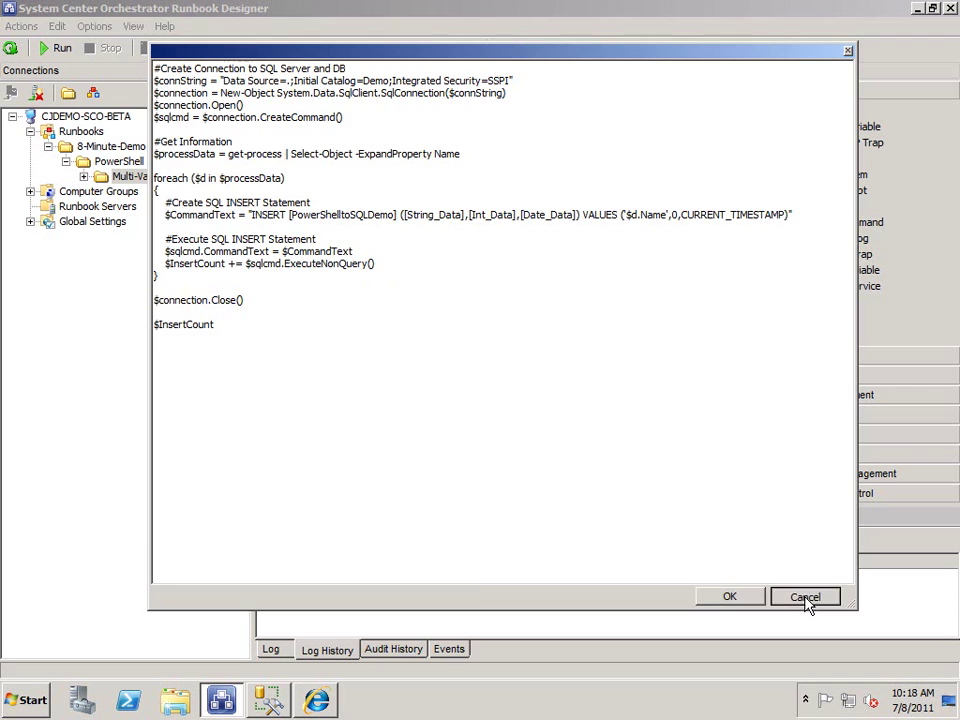
click(805, 597)
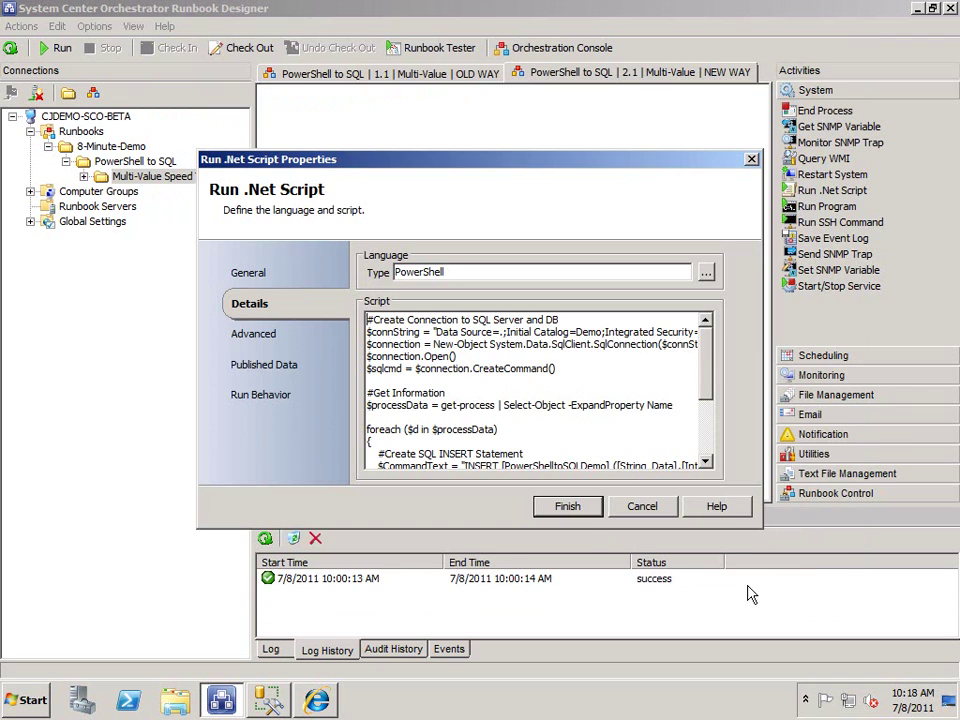
- Enable Store Activity-specific Returned Data in the NEW WAY runbook's logging, then check it in
click(660, 510)
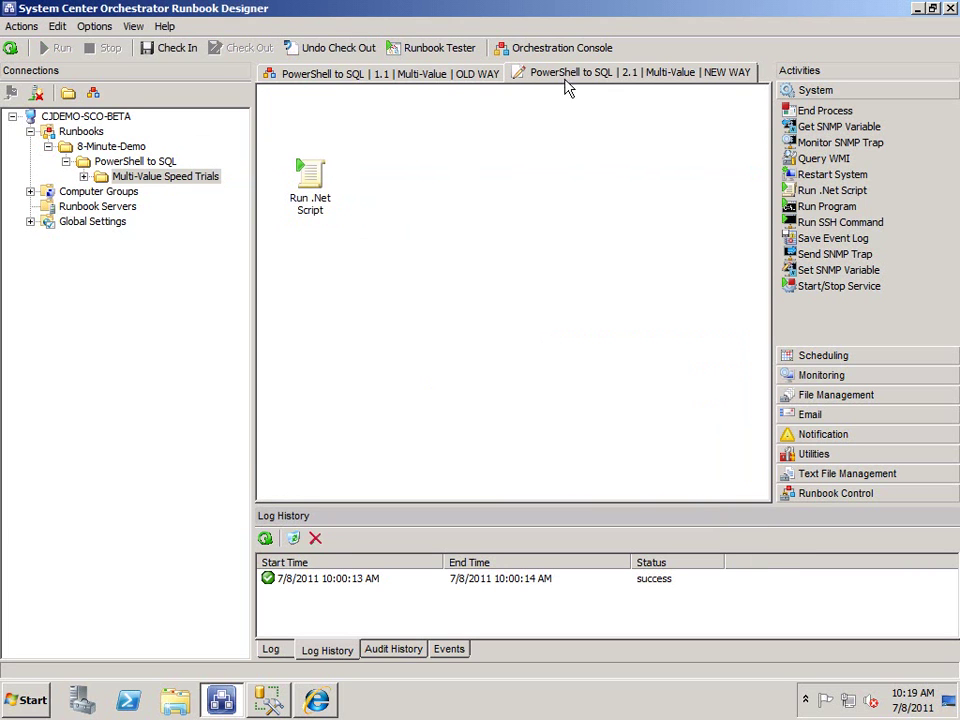
right_click(568, 124)
click(616, 311)
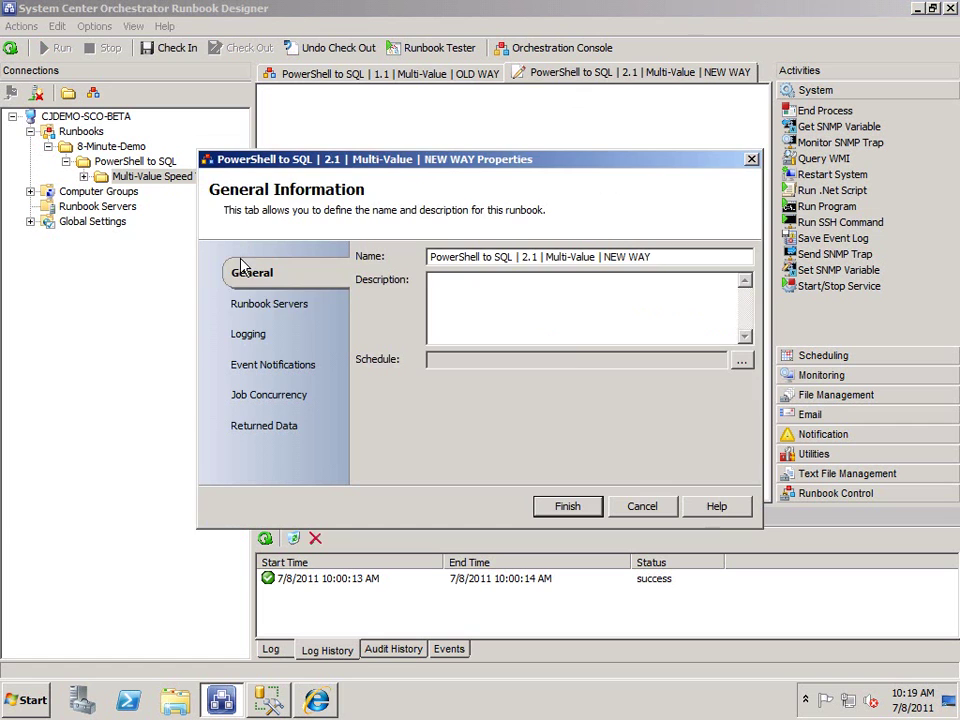
click(247, 333)
click(362, 257)
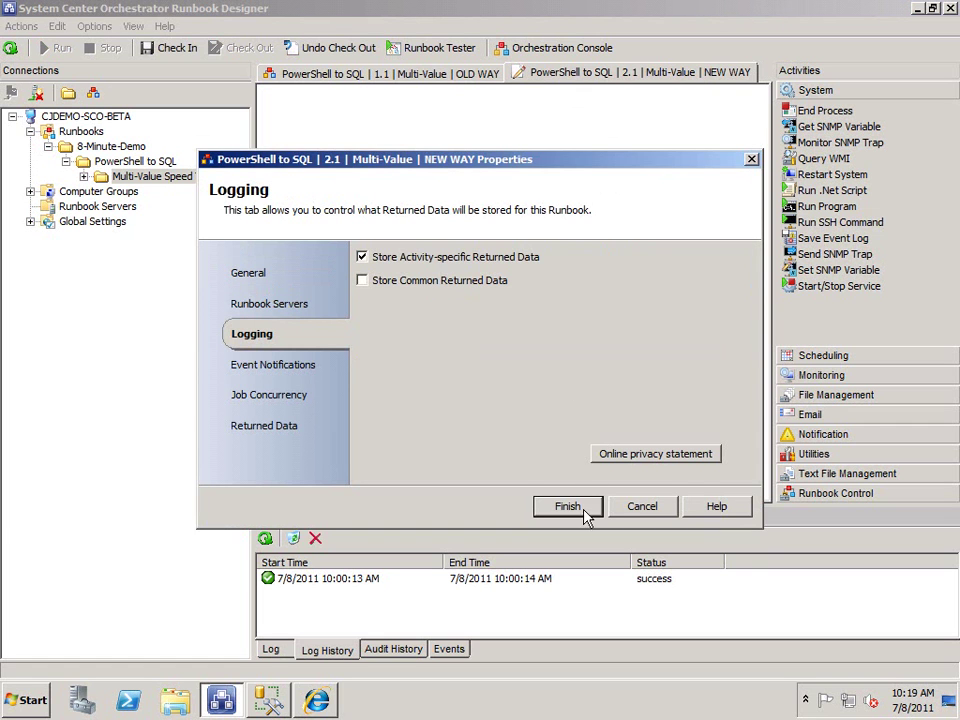
click(583, 508)
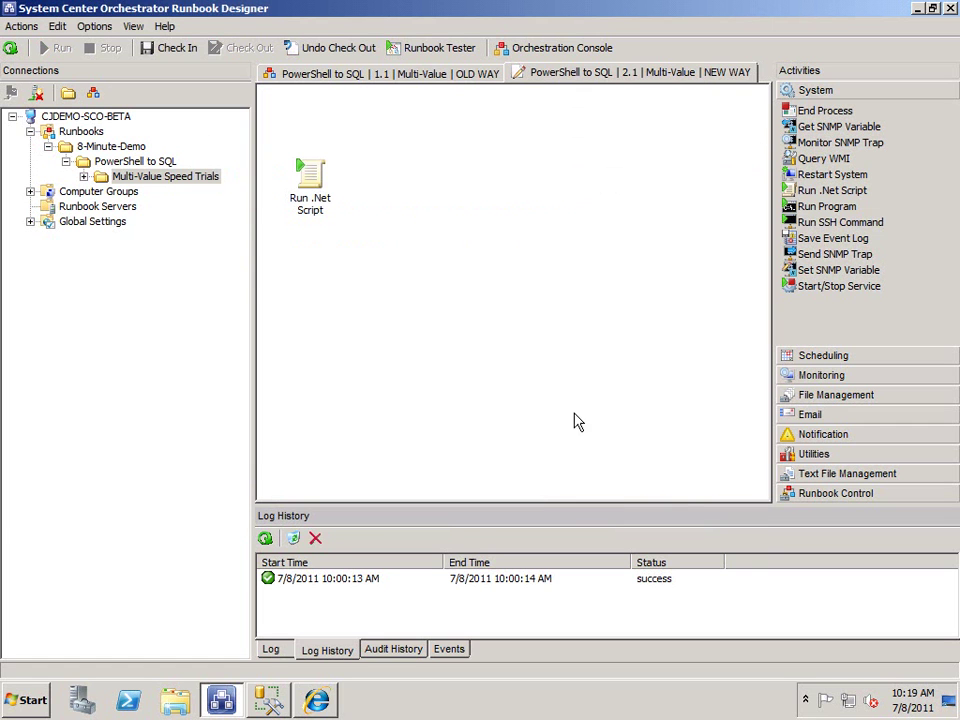
click(168, 47)
- Run the NEW WAY runbook and open its run details to see the Insert Count of 46
click(60, 48)
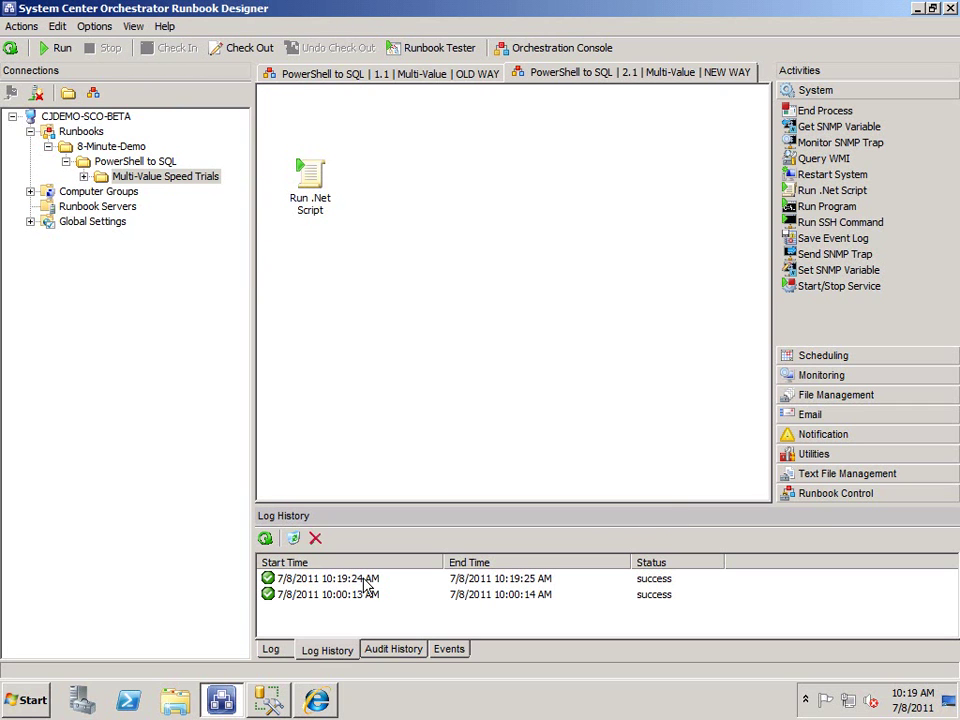
double_click(364, 579)
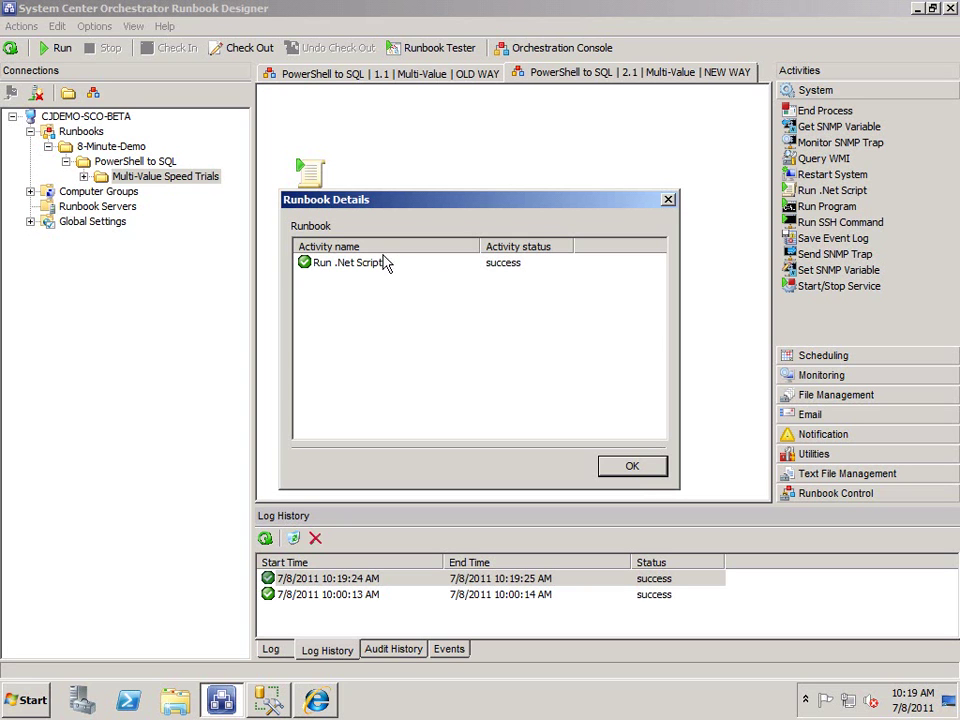
double_click(372, 265)
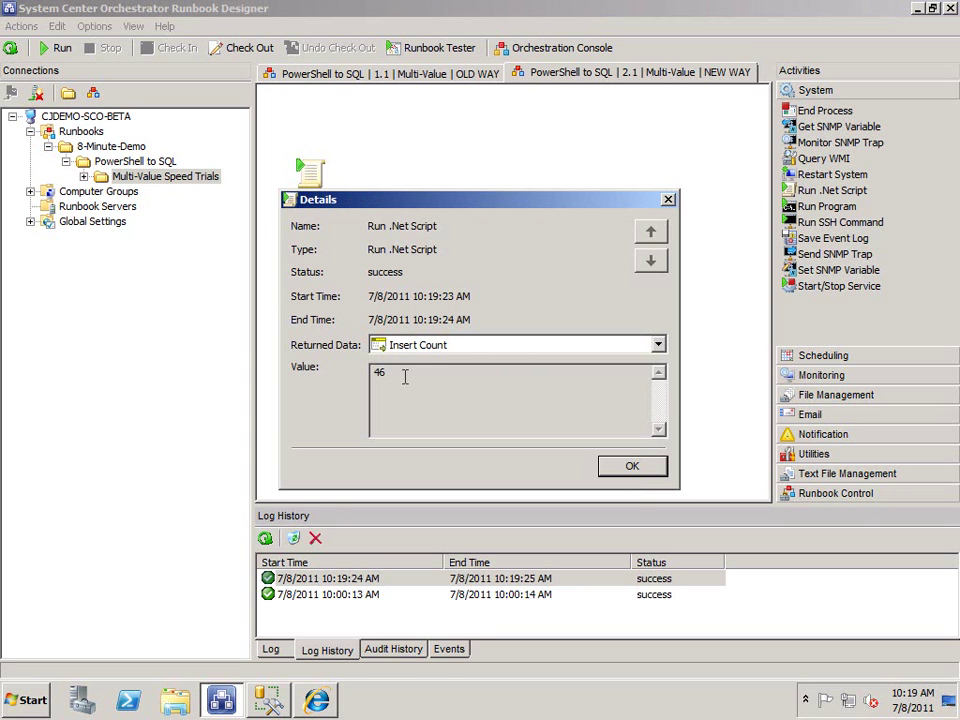
- Rerun the SELECT on PowerShelltoSQLDemo in SSMS and scroll down to the old run's final rows
click(268, 700)
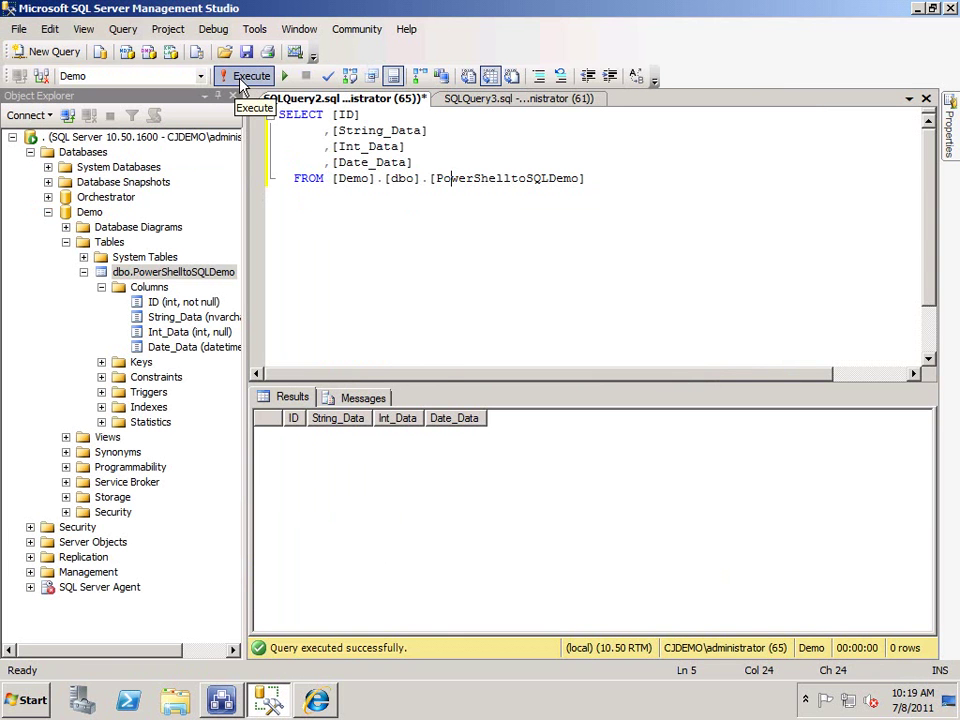
click(241, 80)
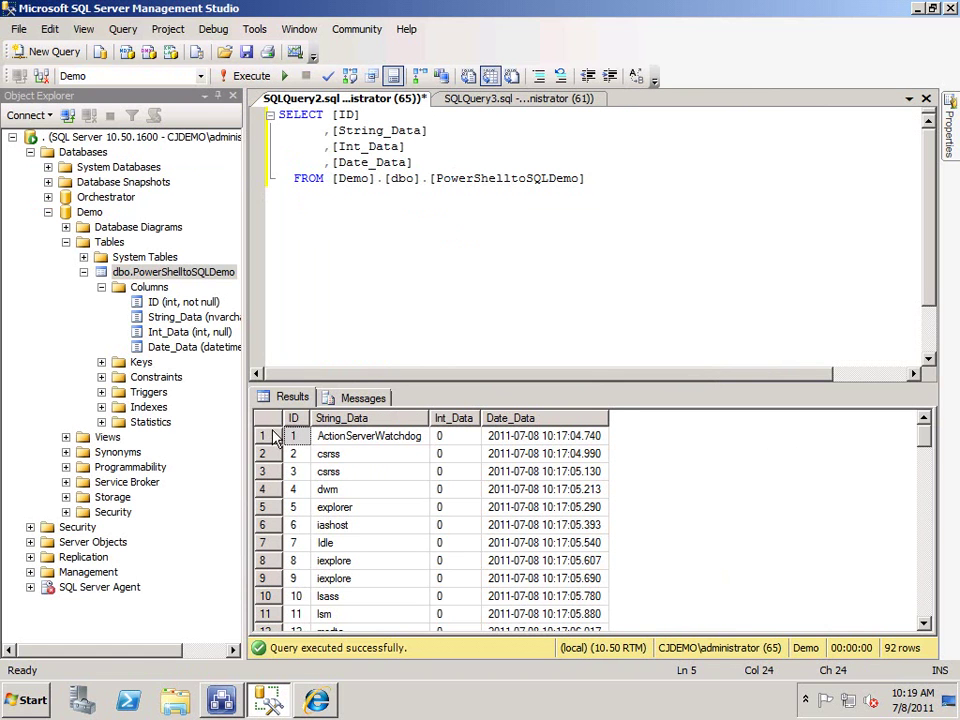
click(922, 607)
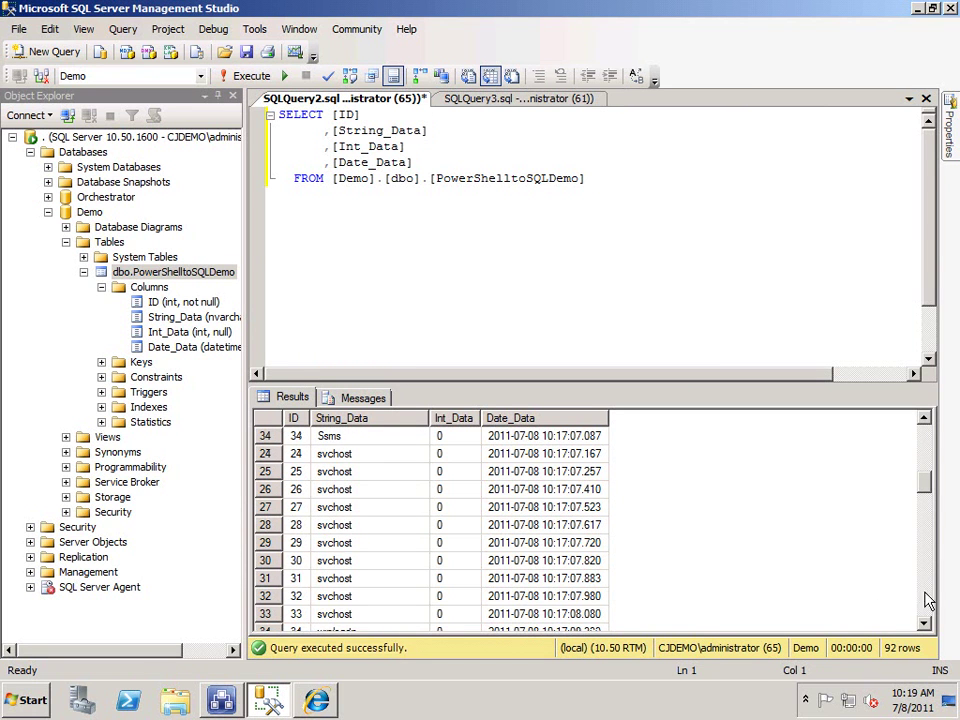
click(360, 614)
scroll(360, 552, down, 2)
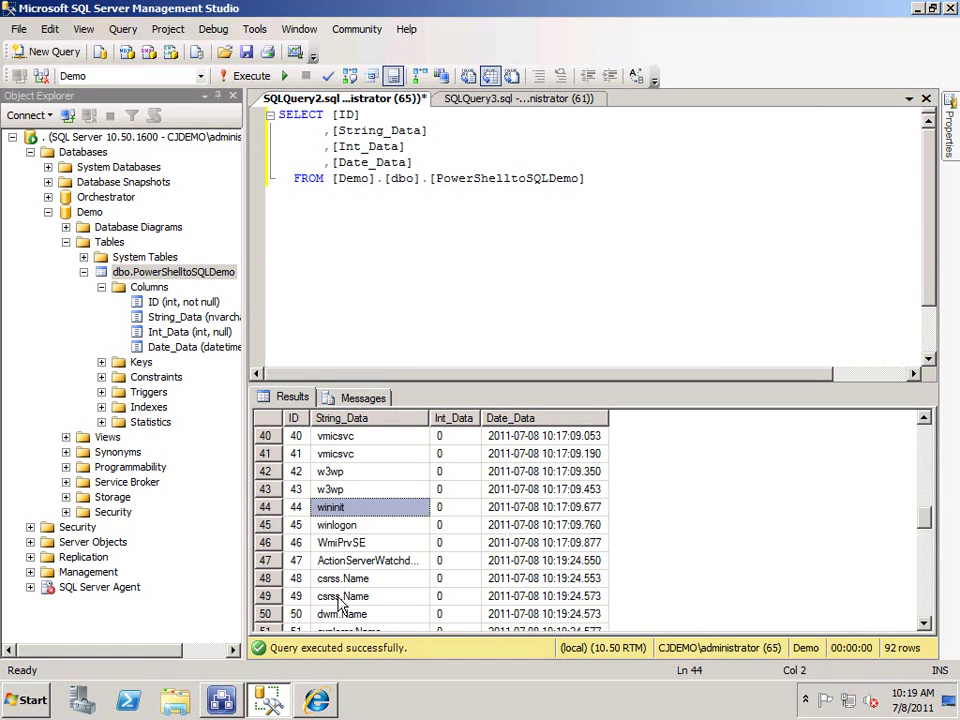
- Compare row 46's timestamp with row 47's 10:19:24.550, then scroll through to row 92
click(358, 545)
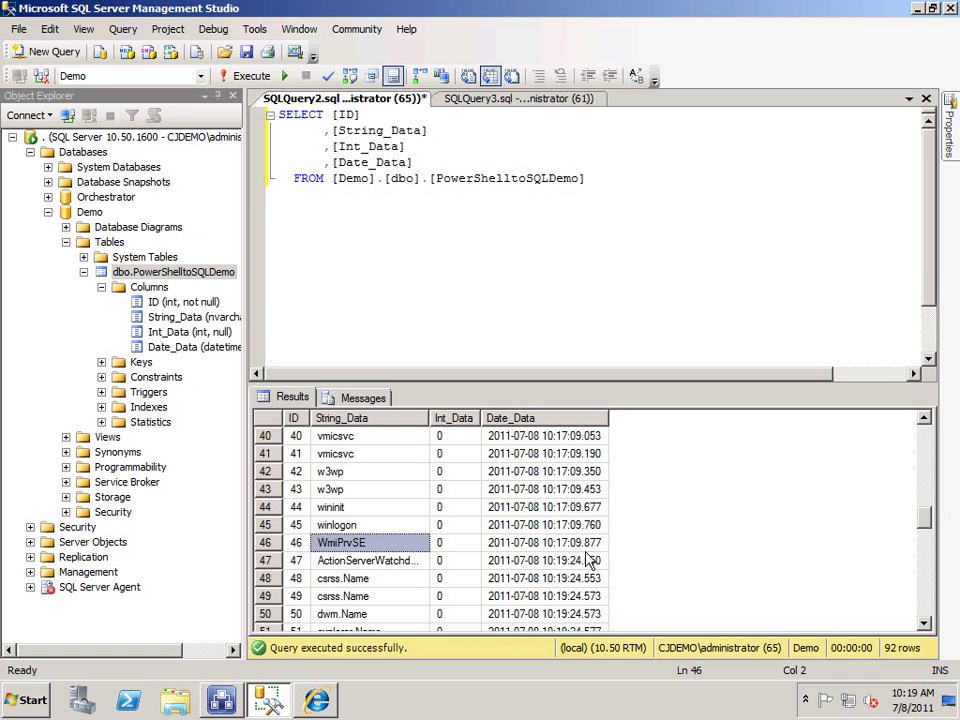
click(580, 547)
click(582, 563)
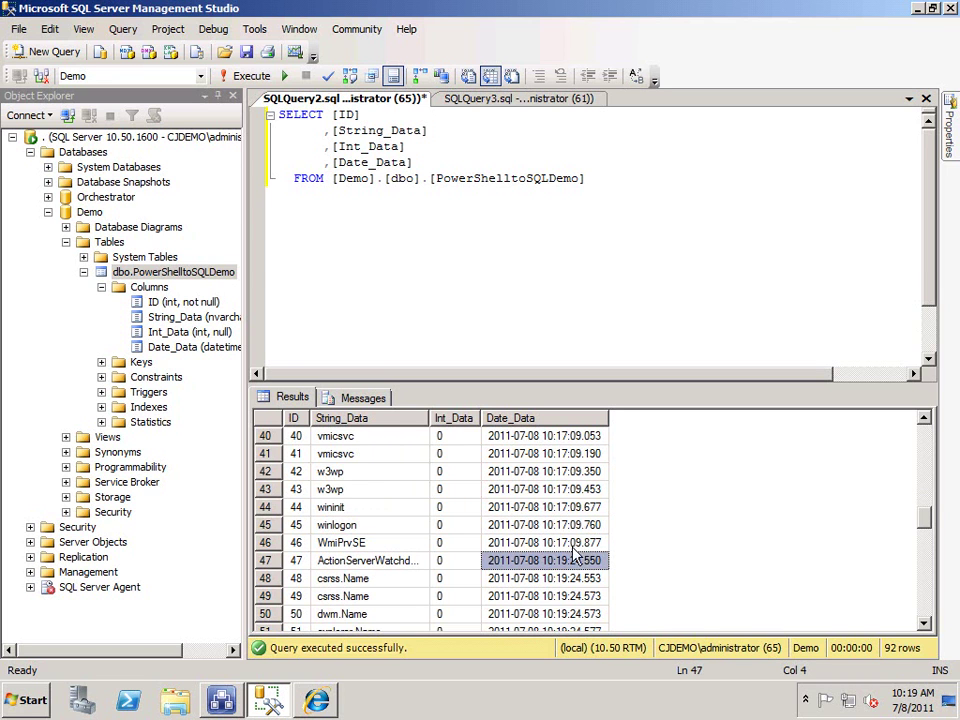
click(549, 548)
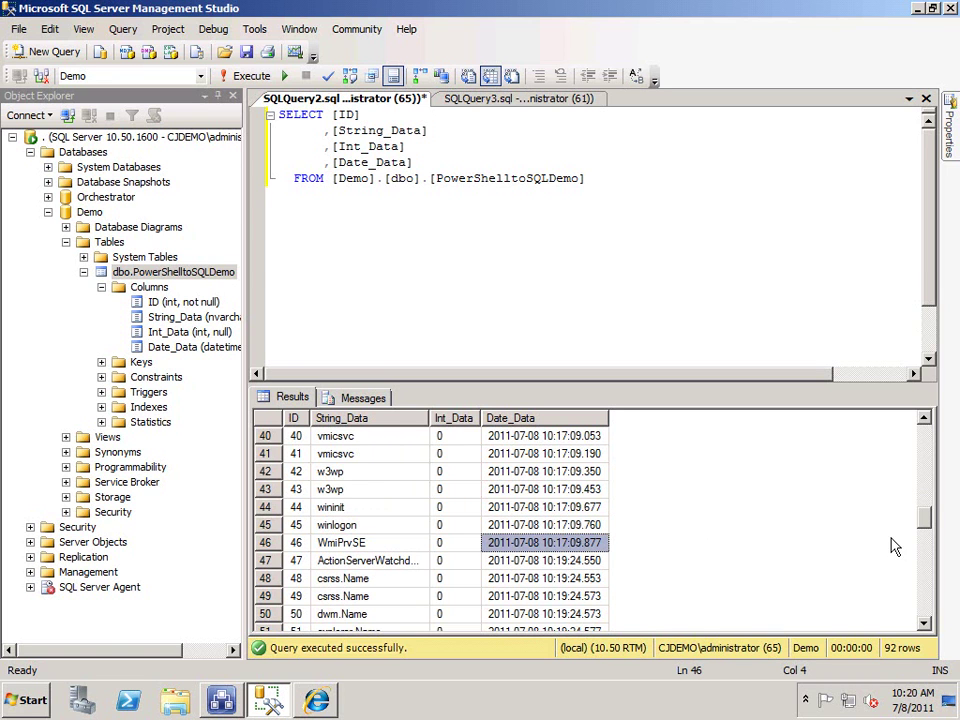
drag(925, 530, 930, 420)
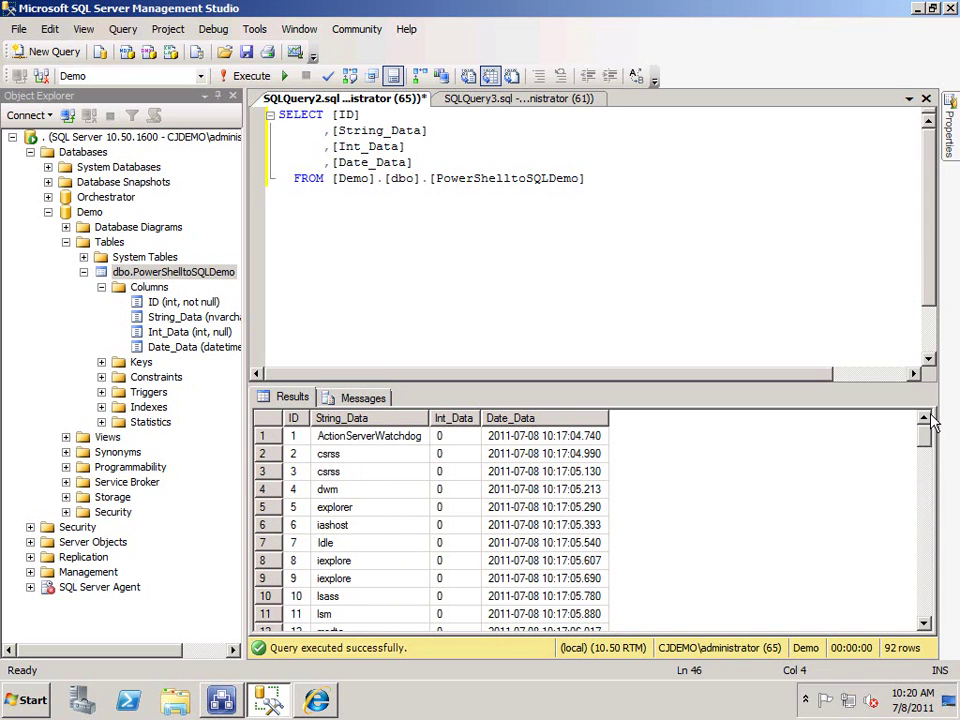
drag(928, 426, 930, 516)
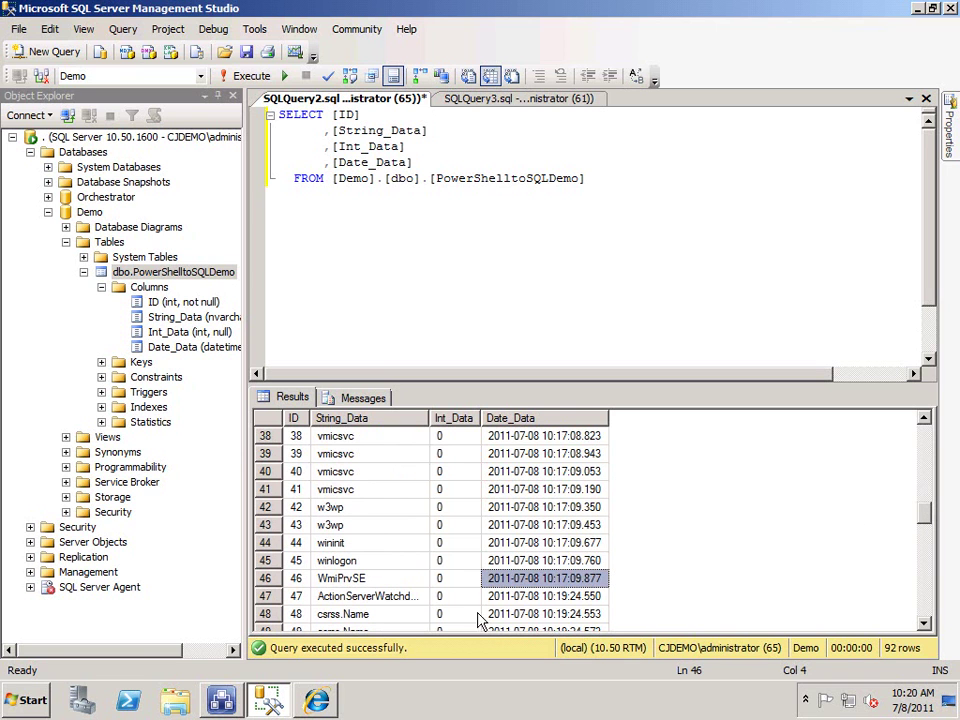
click(514, 602)
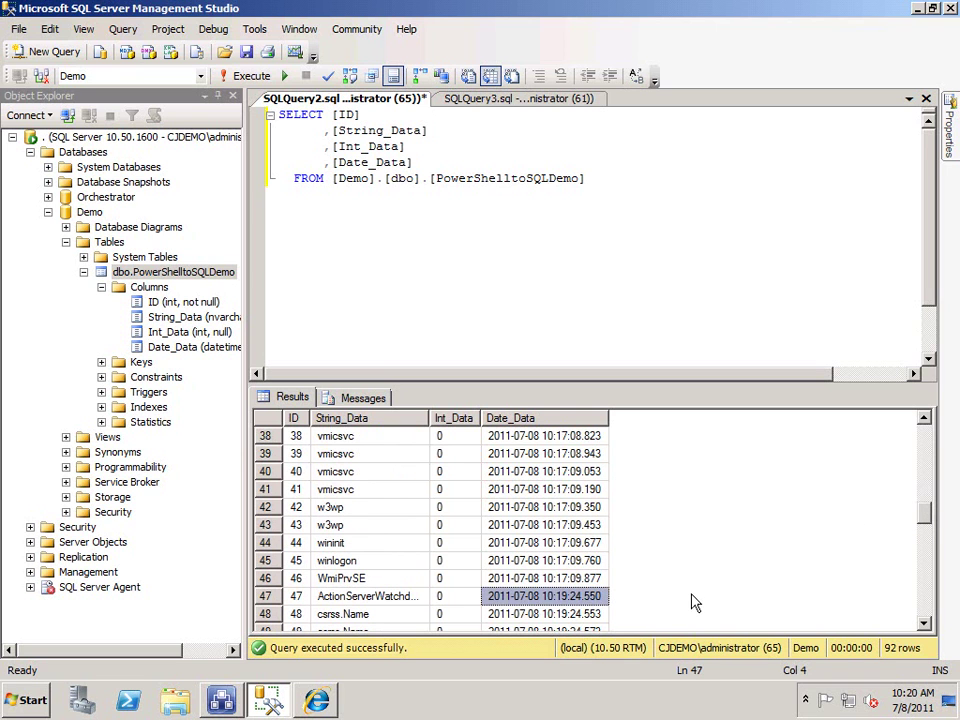
scroll(685, 602, down, 1)
scroll(930, 574, down, 10)
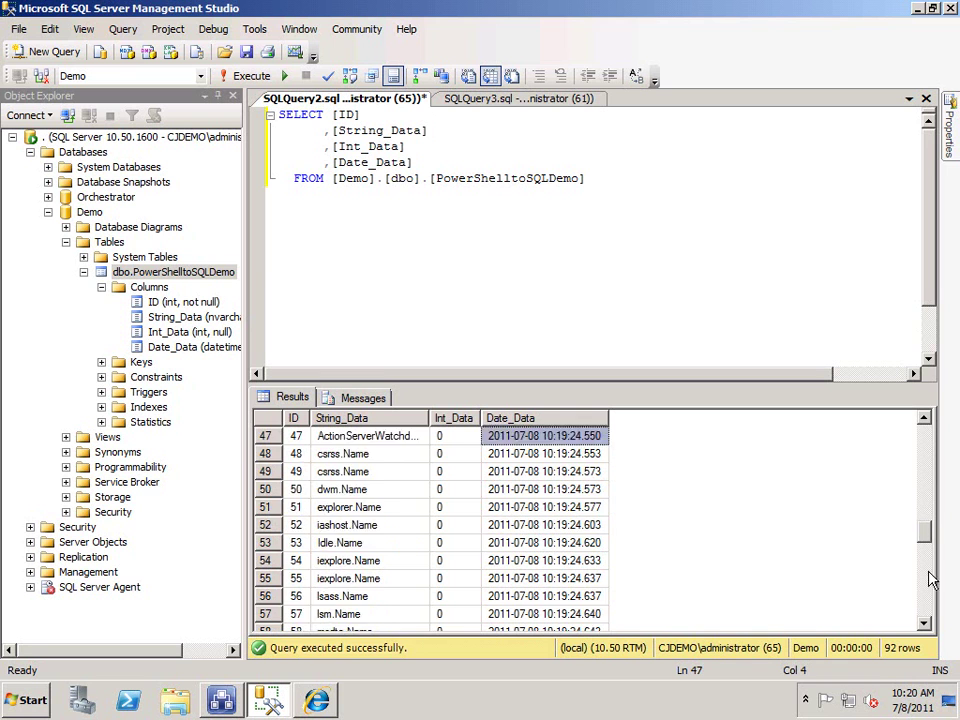
scroll(930, 622, down, 4)
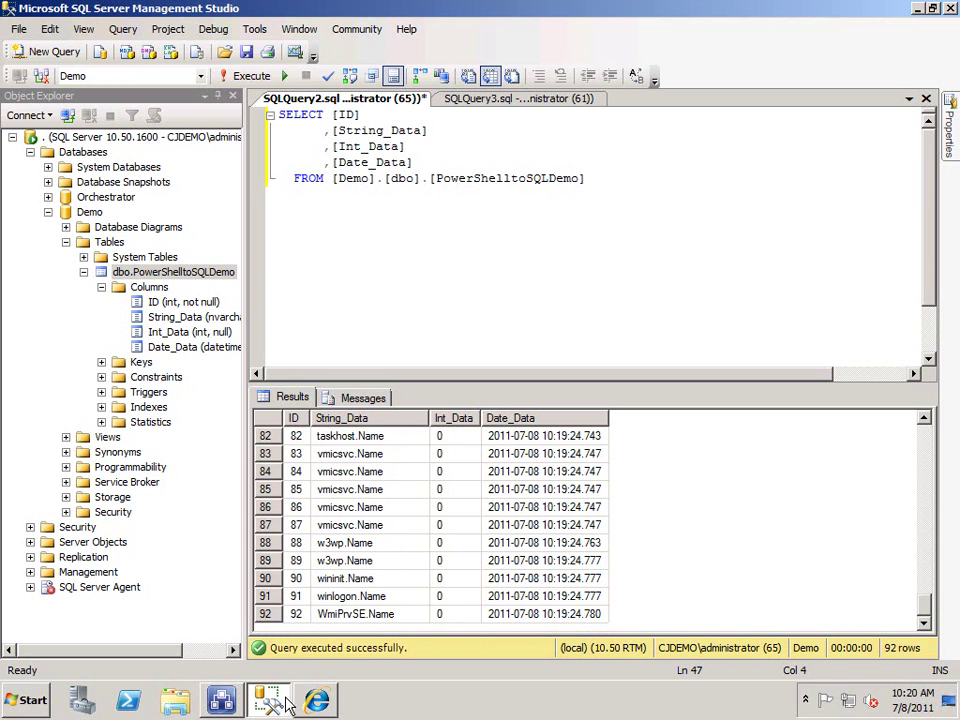
- Close both Details dialogs, check the OLD WAY runbook's latest run, and return to NEW WAY
click(237, 705)
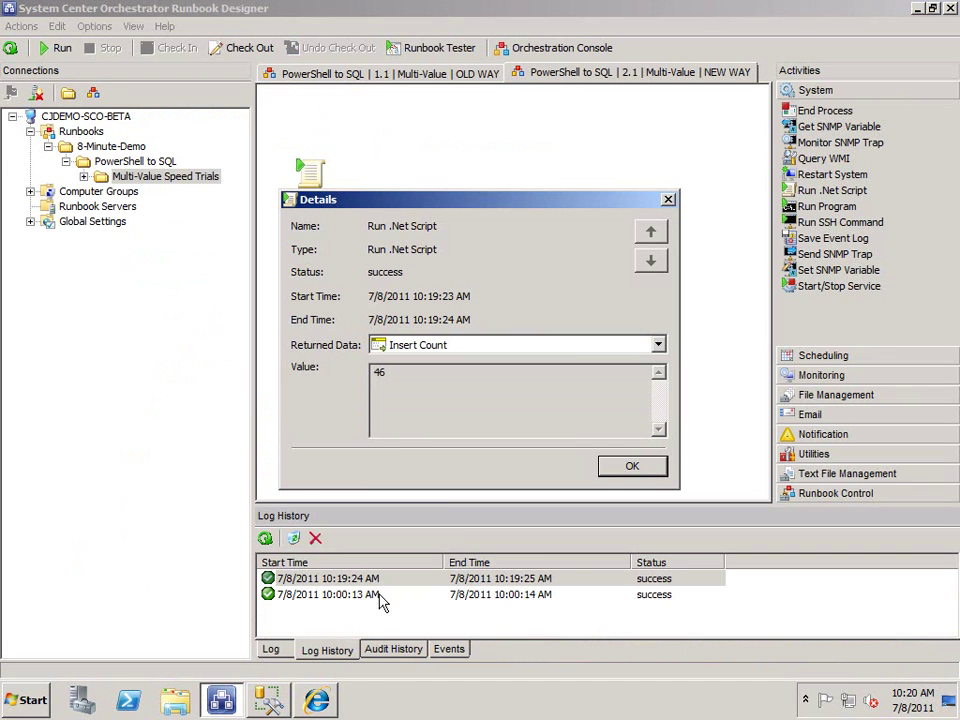
click(638, 466)
click(636, 468)
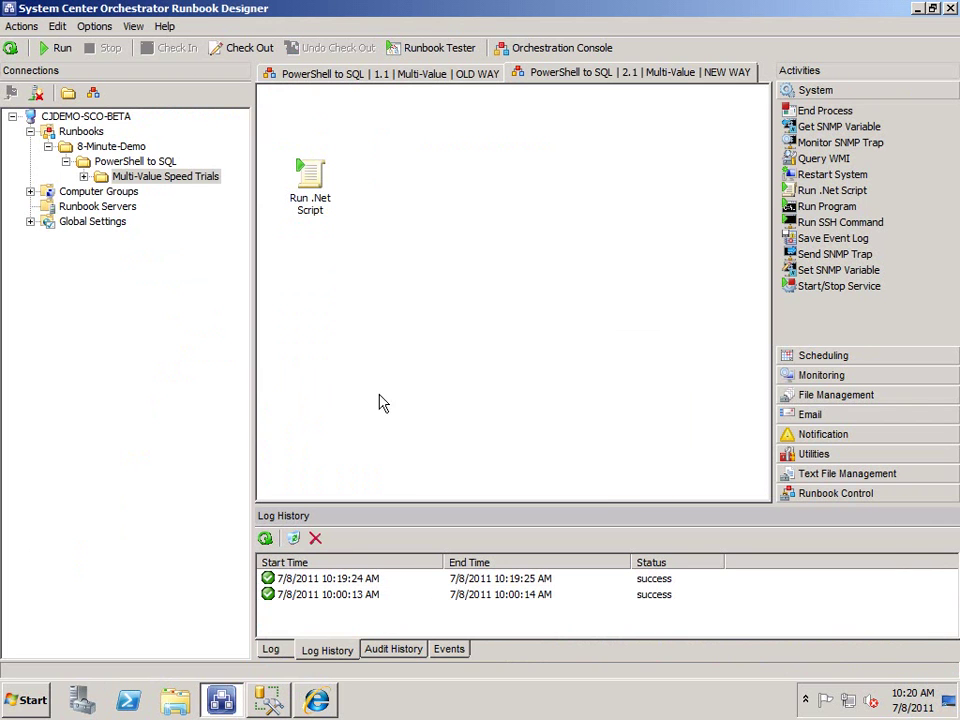
click(433, 78)
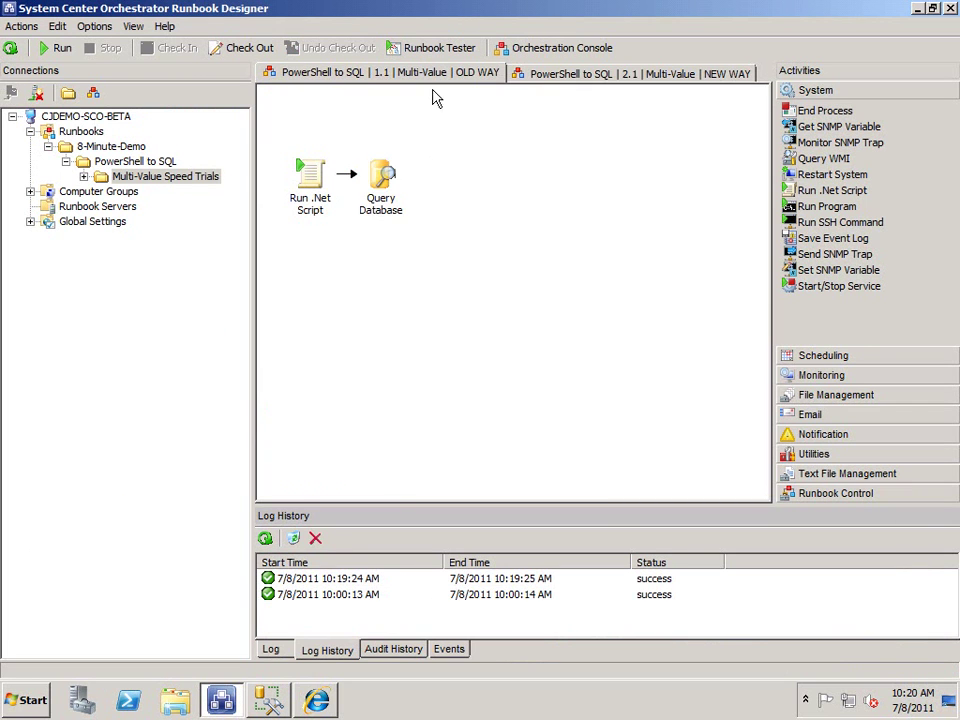
click(508, 582)
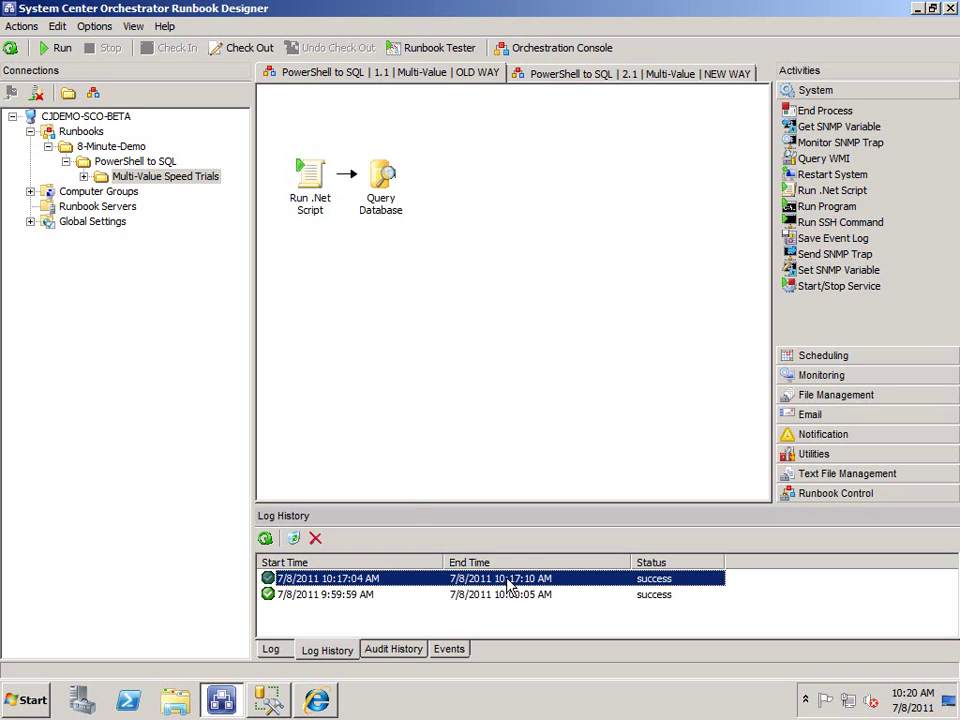
click(540, 75)
click(463, 78)
click(561, 75)
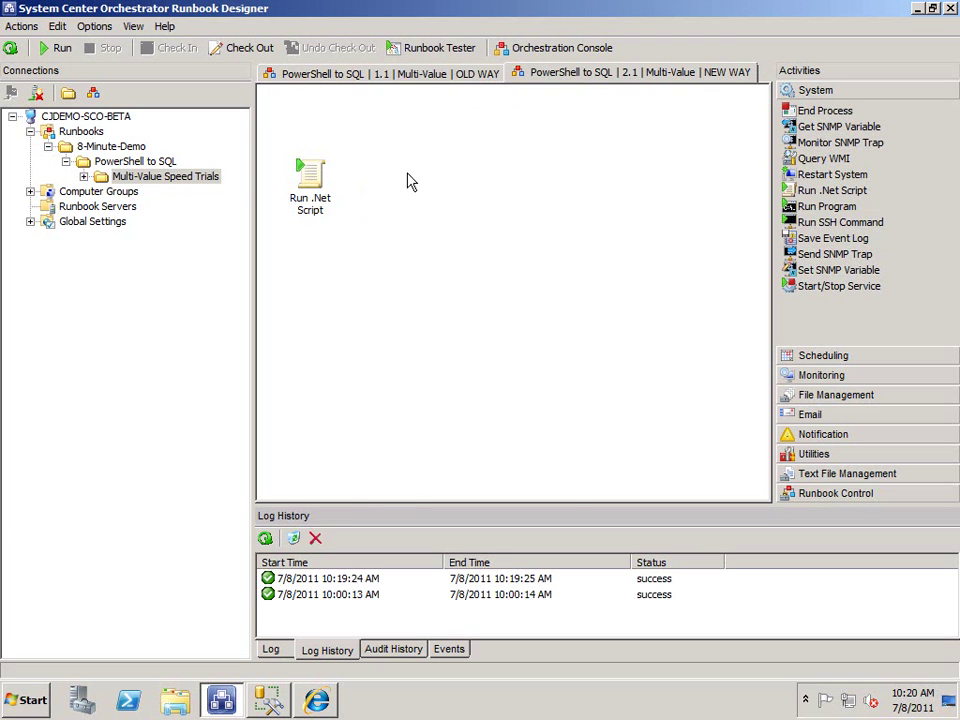
- Inspect the NEW WAY script's get-process line, then cancel the Run .Net Script settings unchanged
click(298, 177)
double_click(298, 177)
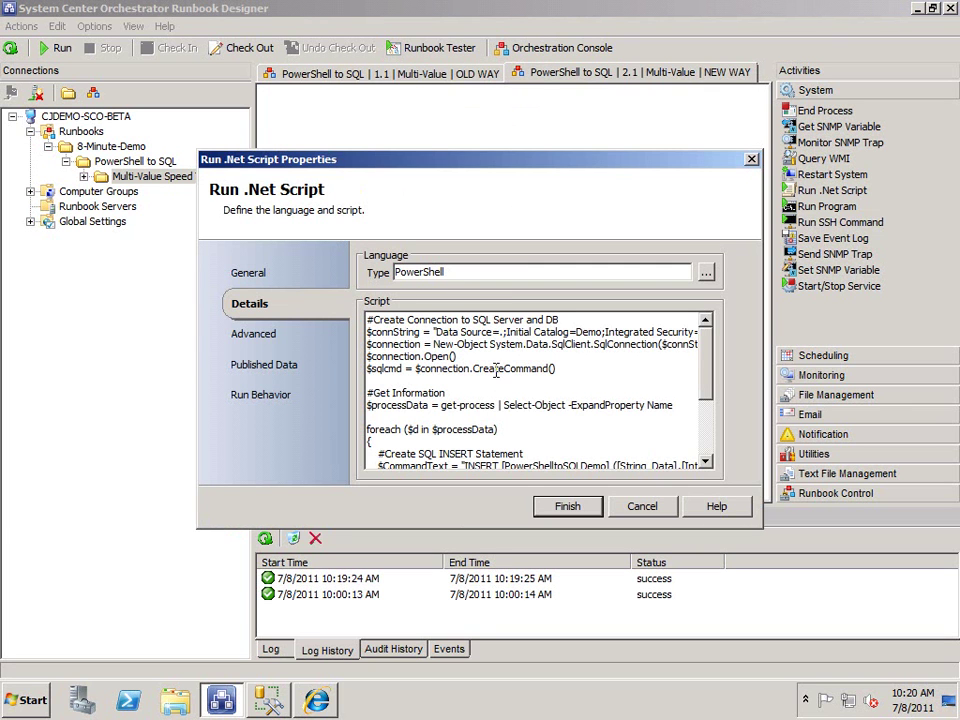
scroll(532, 368, down, 2)
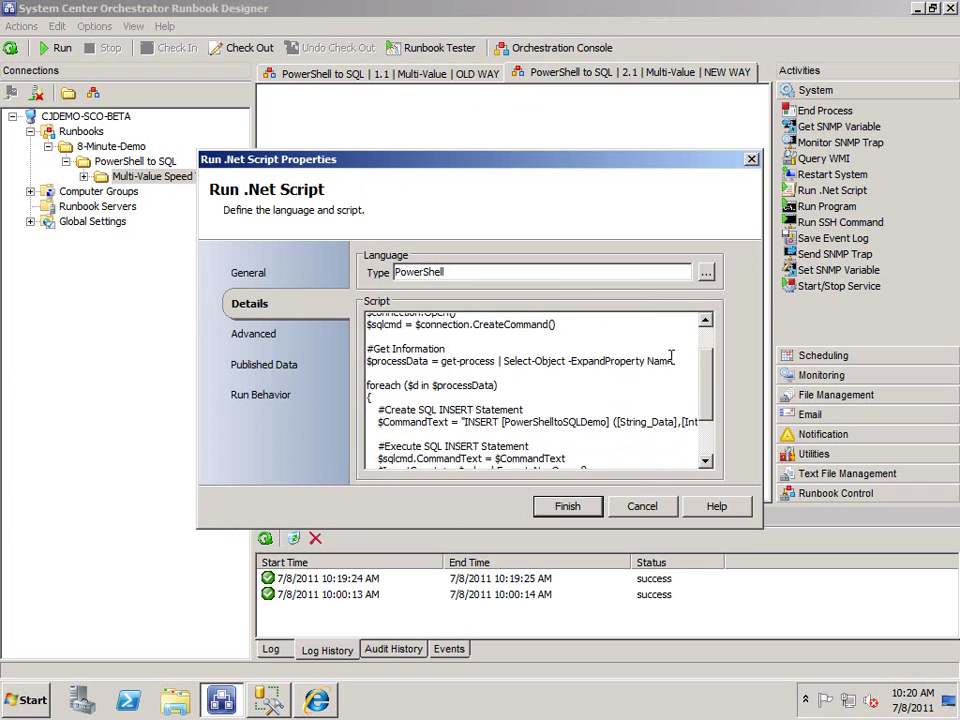
drag(674, 361, 355, 362)
click(559, 440)
click(642, 506)
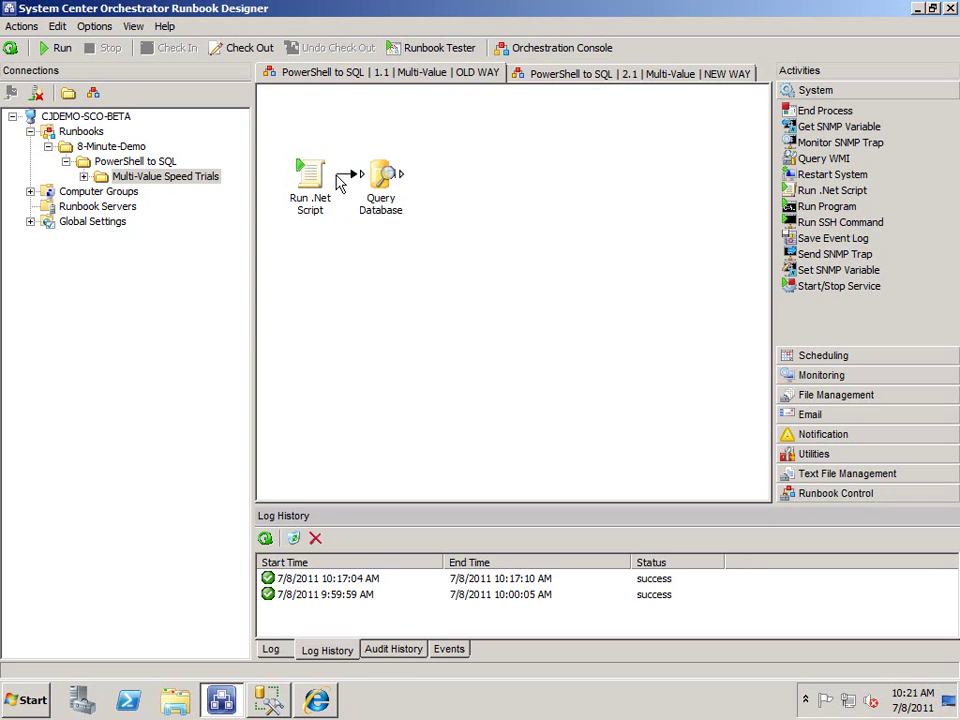
click(314, 189)
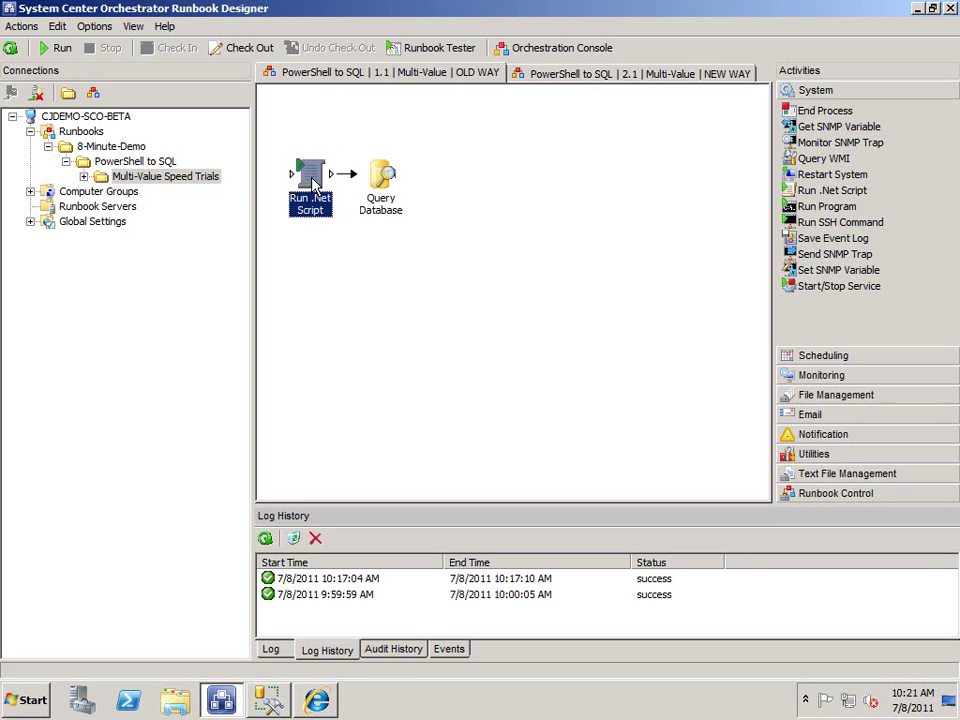
click(380, 190)
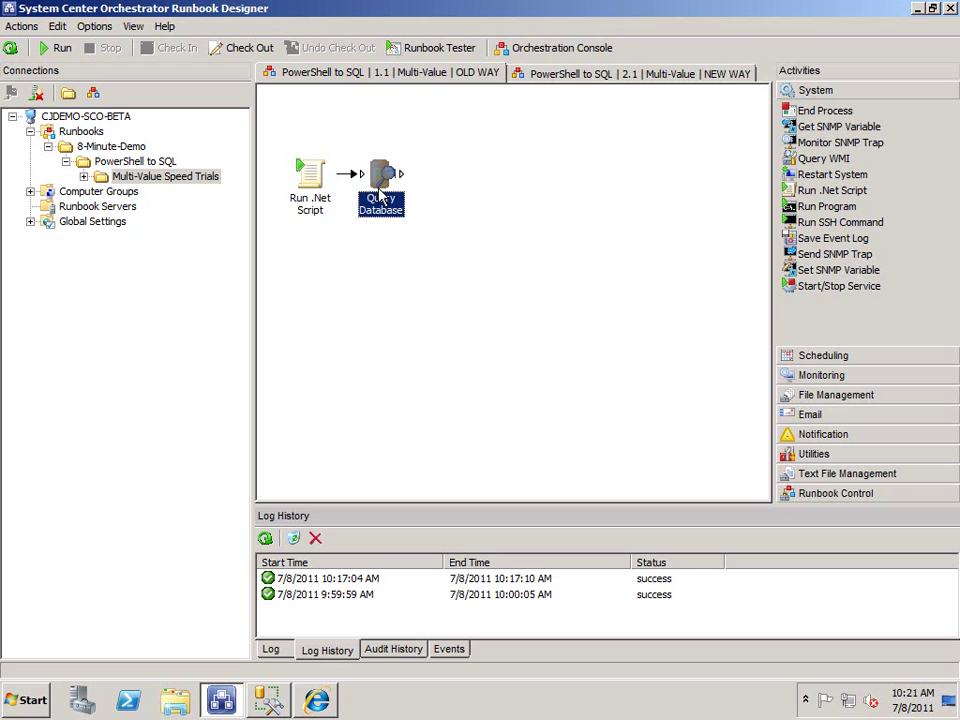
click(579, 72)
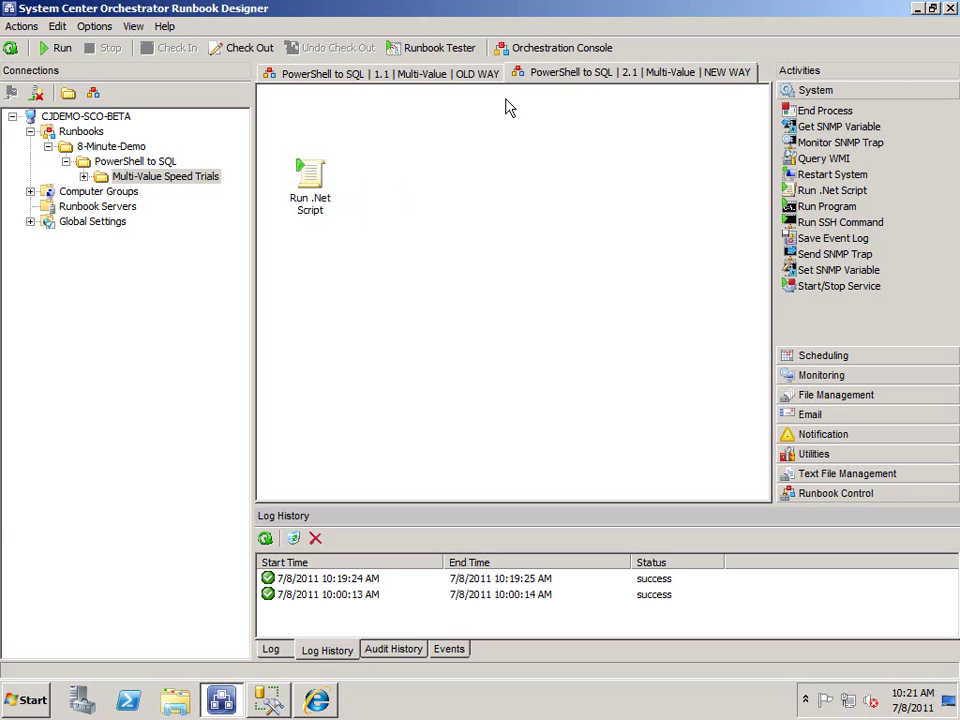
click(323, 197)
click(450, 72)
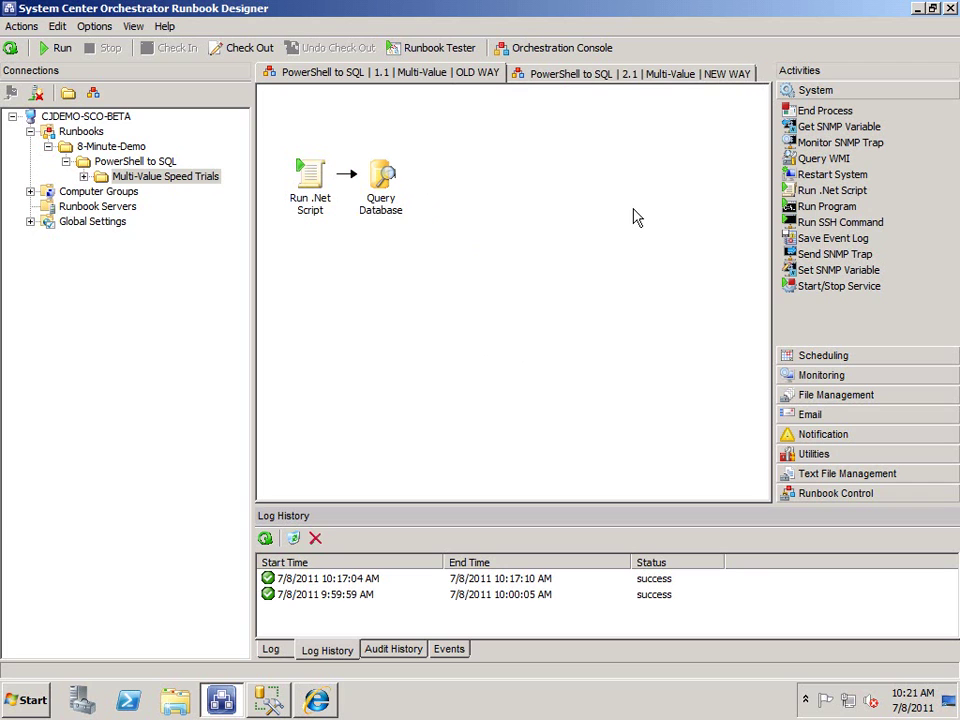